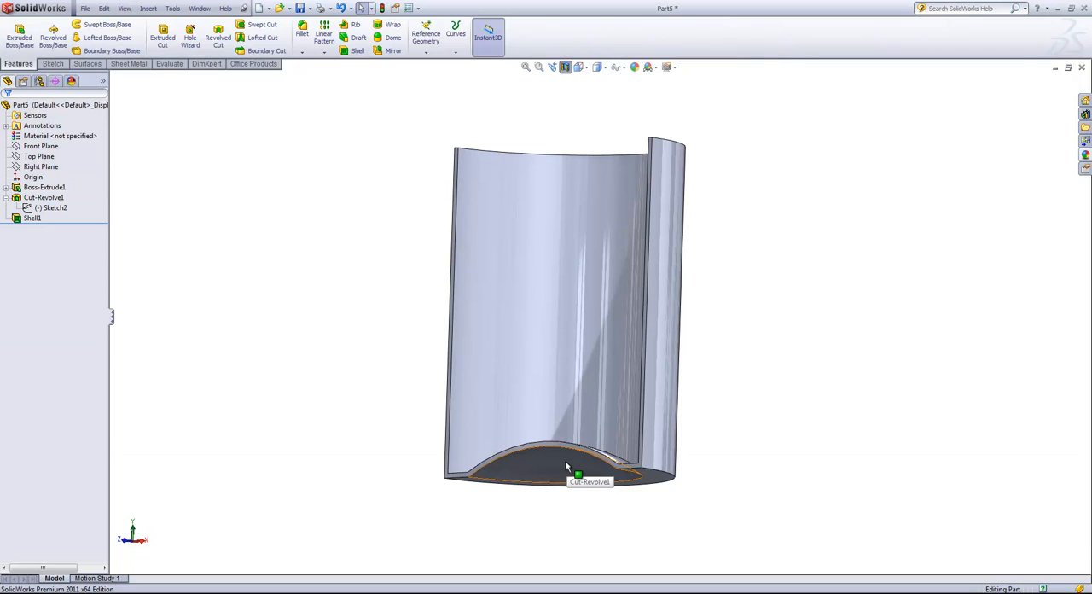
- Examine the revolved cut's sketch and the domed recess in the underside of the sectioned cylindrical part
{"action": "left_click", "coordinate": [36, 198]}
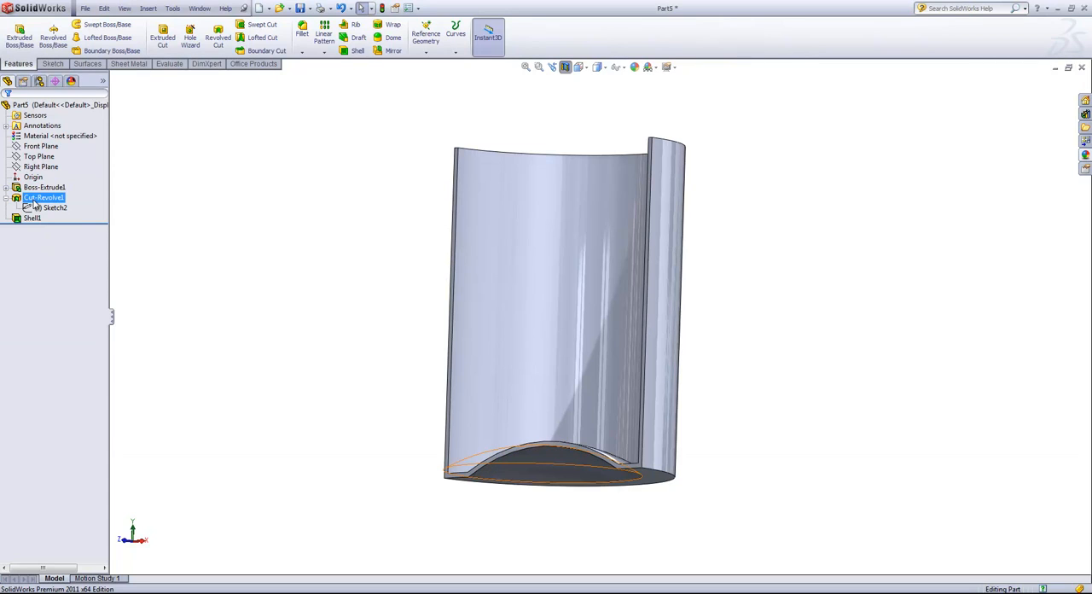
{"action": "left_click", "coordinate": [38, 210]}
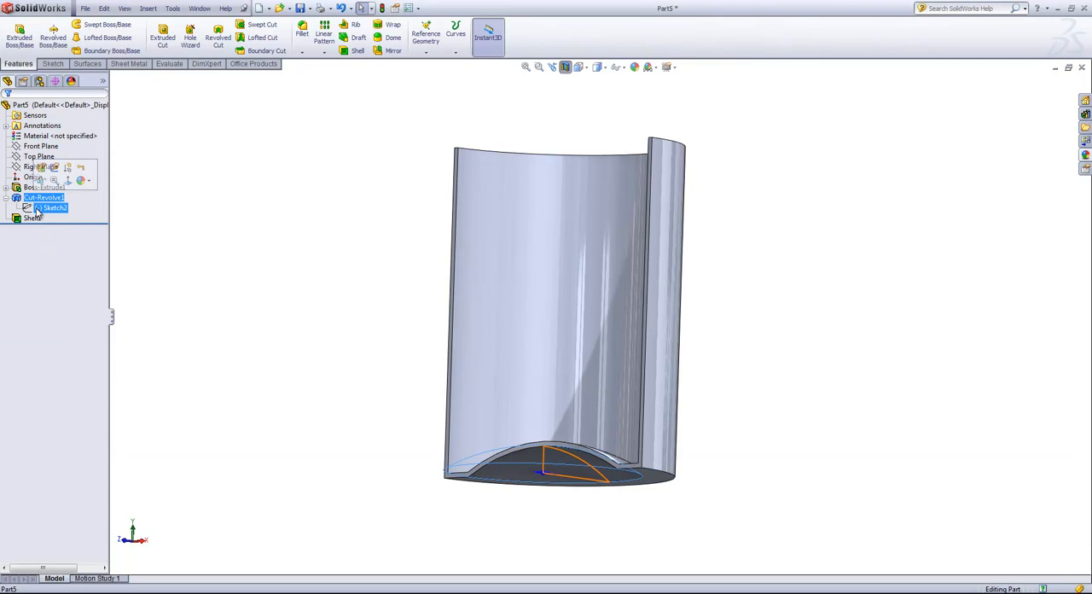
{"action": "scroll", "coordinate": [421, 357], "scroll_direction": "down", "scroll_amount": 2}
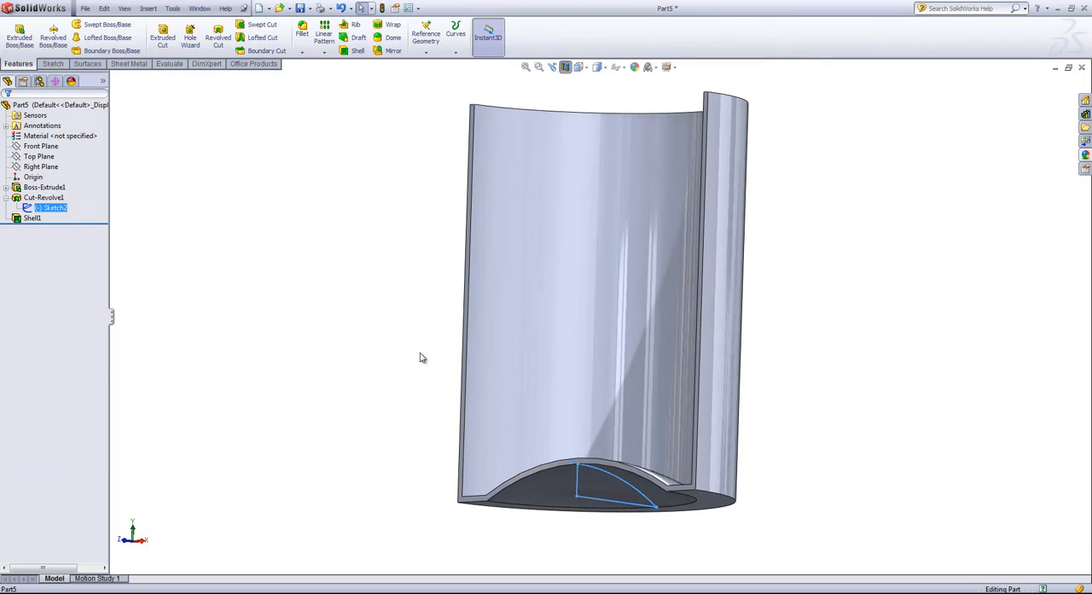
{"action": "middle_click_drag", "start_coordinate": [413, 358], "coordinate": [431, 229]}
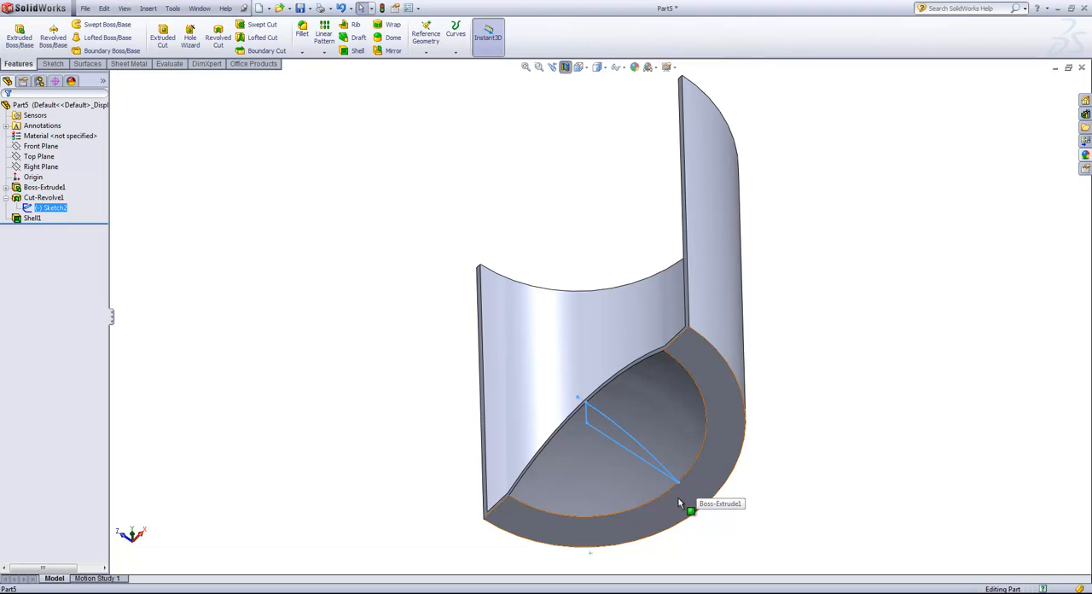
{"action": "left_click", "coordinate": [807, 339]}
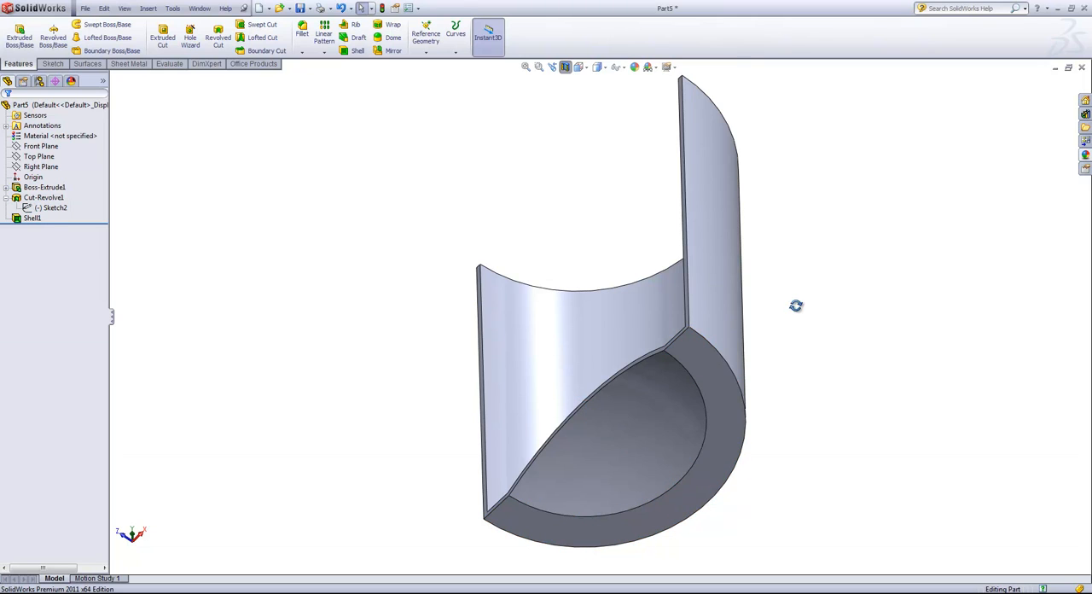
{"action": "middle_click_drag", "start_coordinate": [795, 305], "coordinate": [770, 423]}
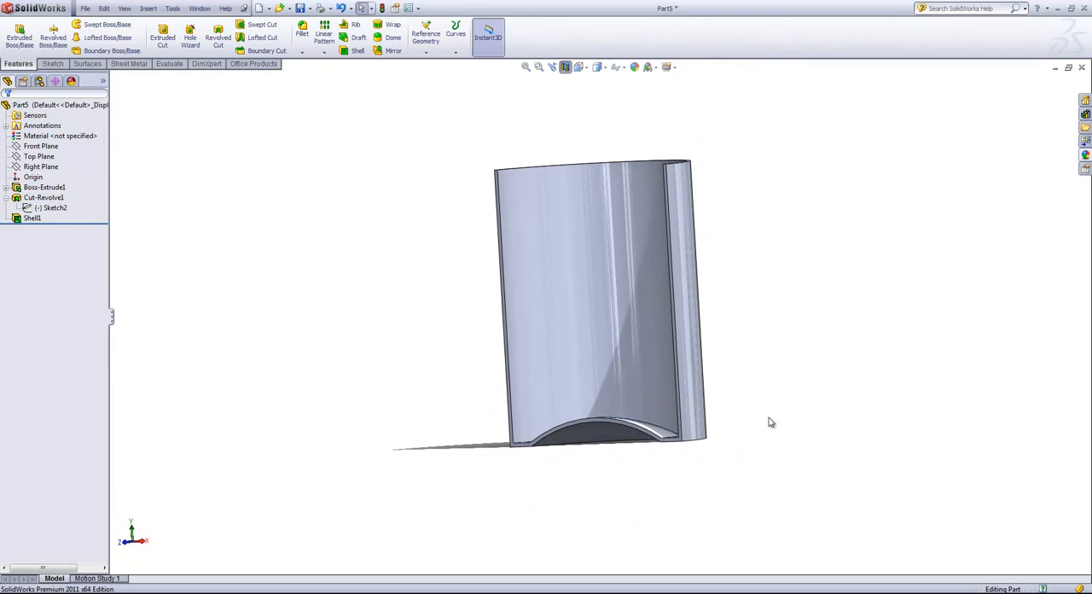
- Create a new document from the Part template
{"action": "left_click", "coordinate": [85, 7]}
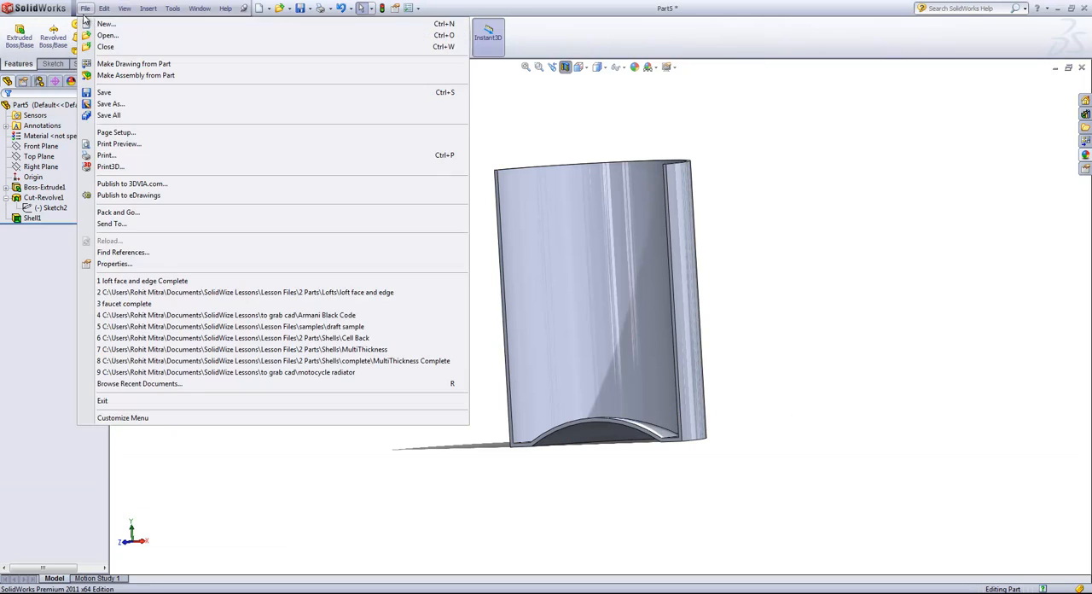
{"action": "left_click", "coordinate": [106, 23]}
{"action": "left_click", "coordinate": [416, 369]}
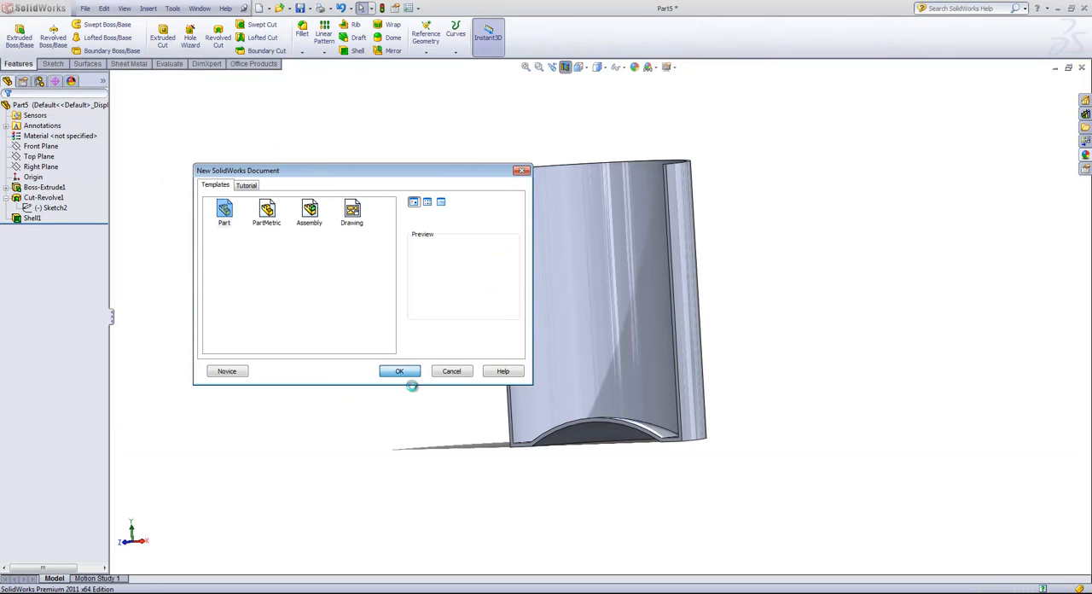
- Sketch an ellipse on the Top Plane, centred on the origin, with radii of about 2.53 in horizontally and 1.37 in vertically
{"action": "left_click", "coordinate": [34, 157]}
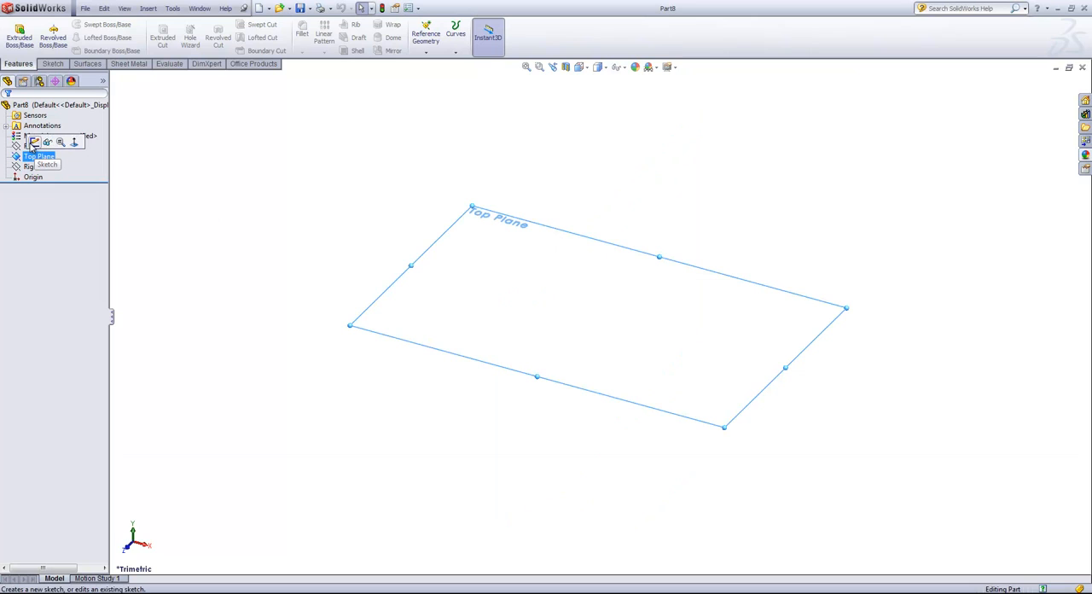
{"action": "left_click", "coordinate": [60, 146]}
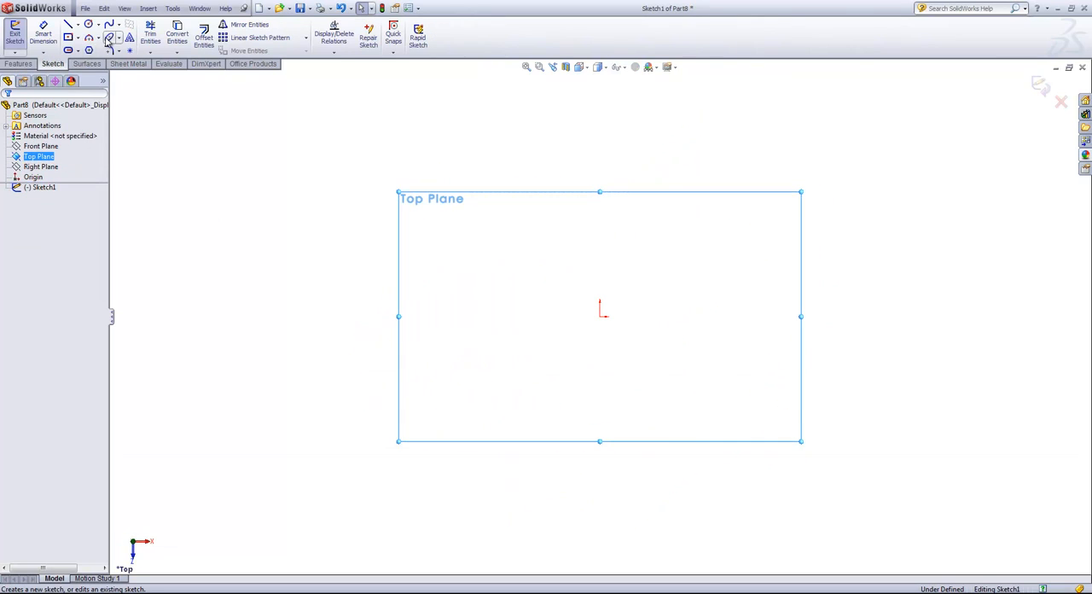
{"action": "left_click", "coordinate": [108, 38]}
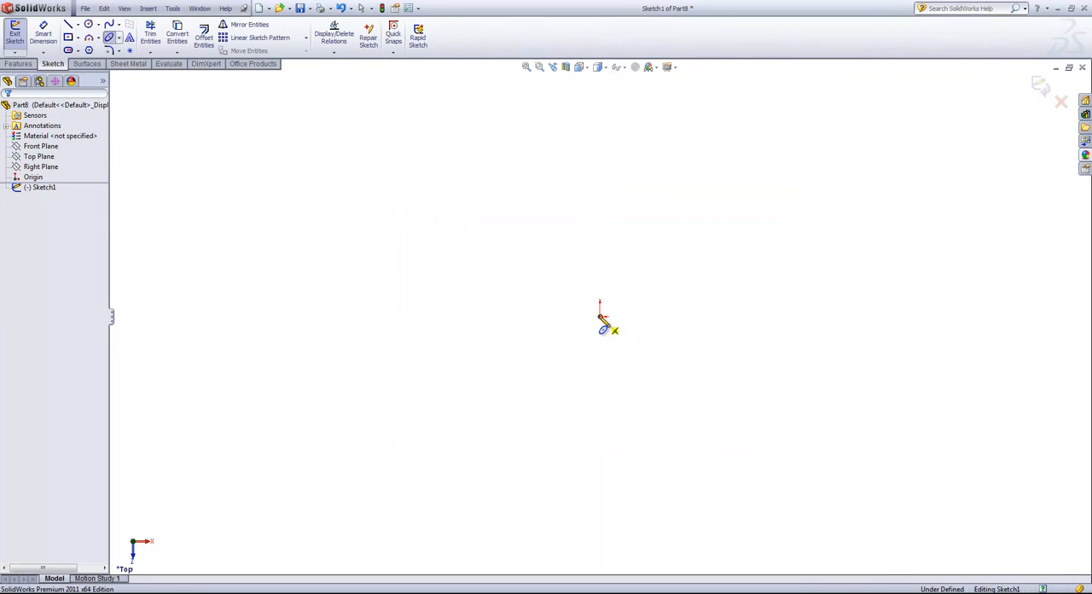
{"action": "left_click", "coordinate": [601, 316]}
{"action": "left_click", "coordinate": [749, 316]}
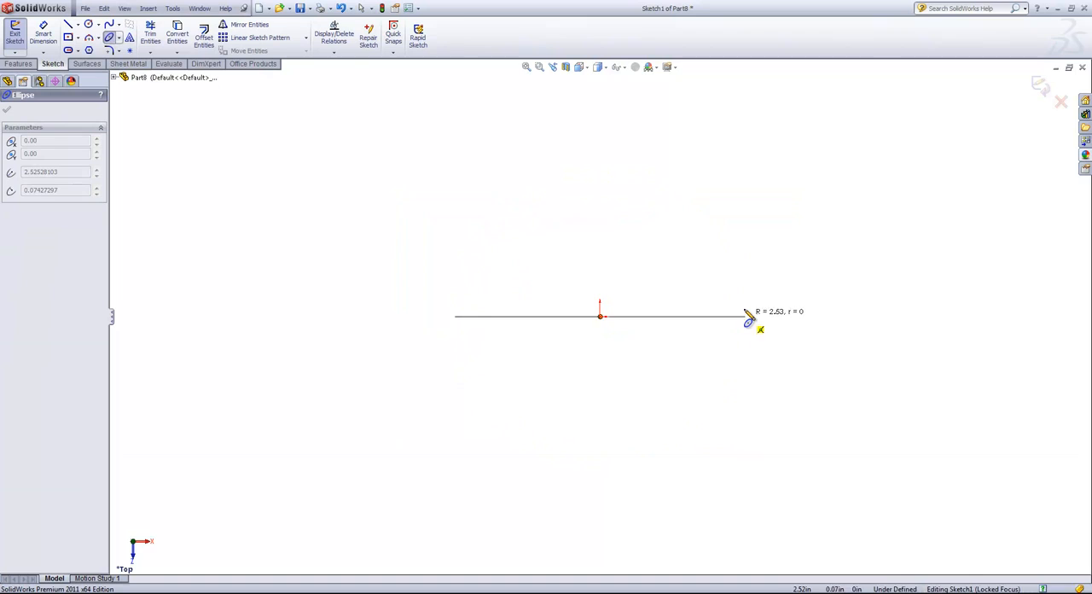
{"action": "left_click", "coordinate": [730, 246]}
{"action": "right_click", "coordinate": [744, 256]}
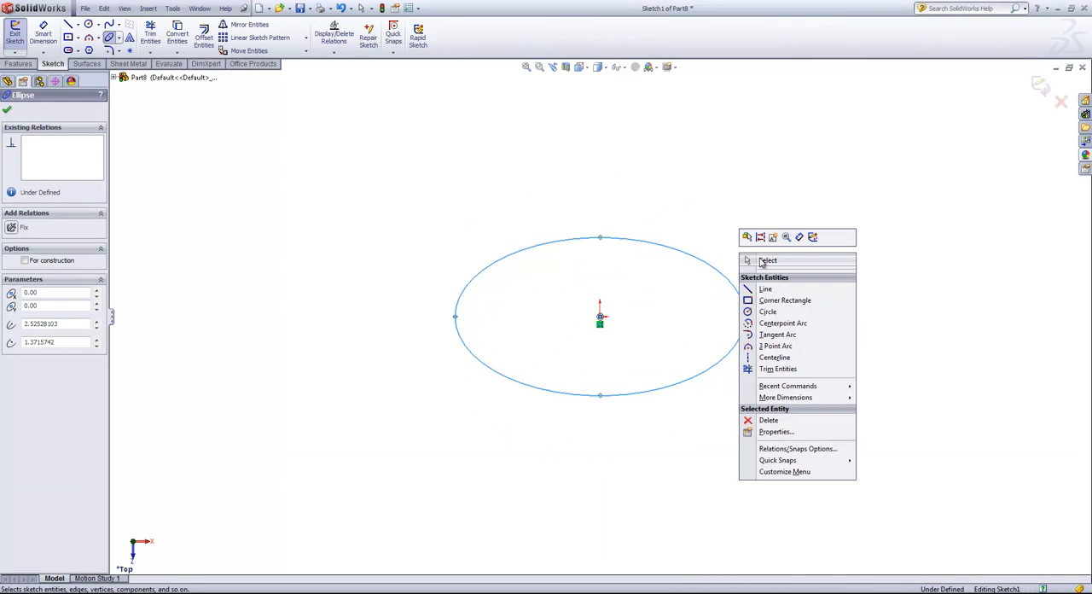
{"action": "left_click", "coordinate": [764, 260]}
- Dimension the ellipse's full height between its upper and lower points as 1.5 in
{"action": "key", "text": "s"}
{"action": "left_click", "coordinate": [788, 271]}
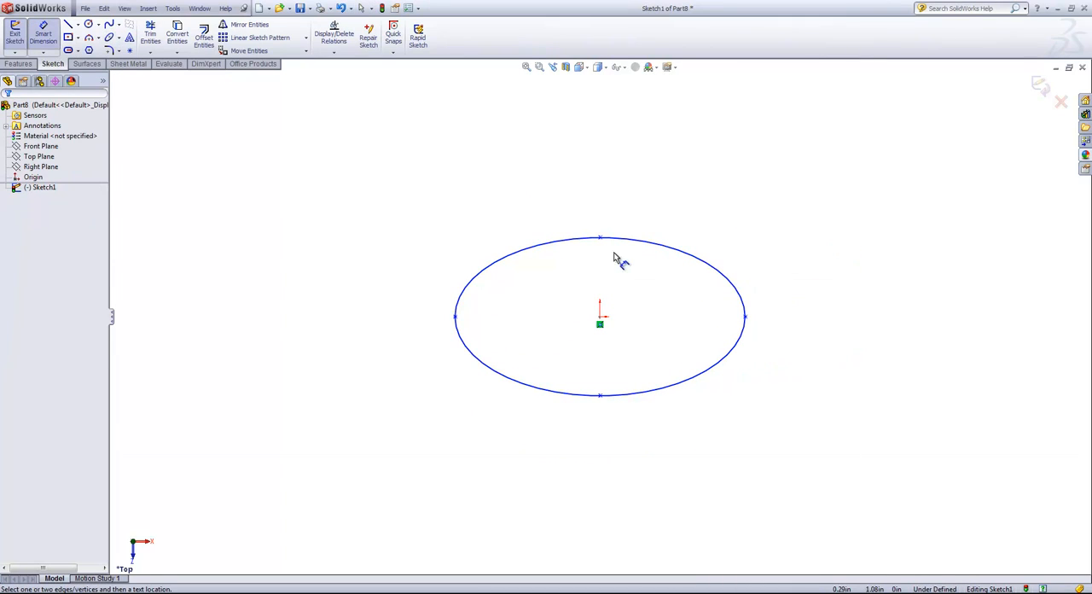
{"action": "left_click", "coordinate": [601, 240]}
{"action": "left_click", "coordinate": [600, 394]}
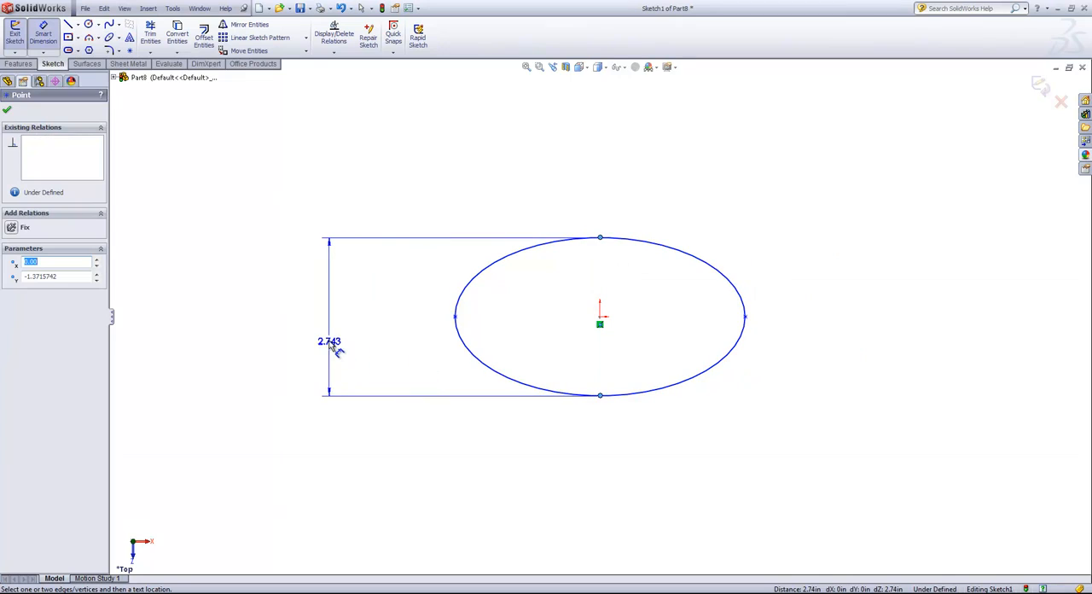
{"action": "left_click", "coordinate": [330, 342]}
{"action": "type", "text": "1.5"}
{"action": "key", "text": "Return"}
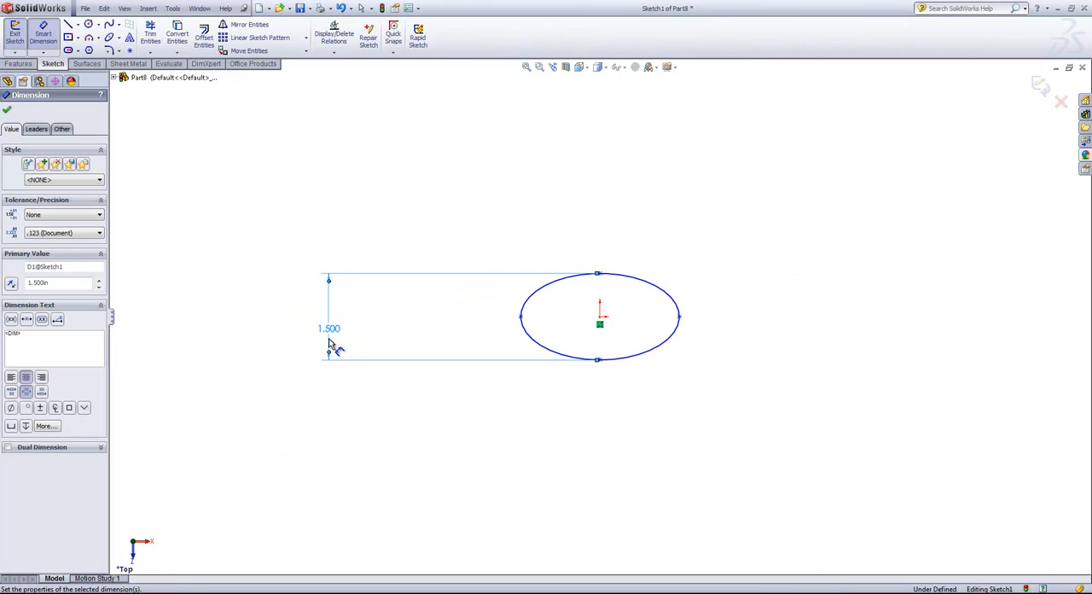
- Dimension the ellipse's full width between its two side points as 2.4 in
{"action": "left_click", "coordinate": [520, 318]}
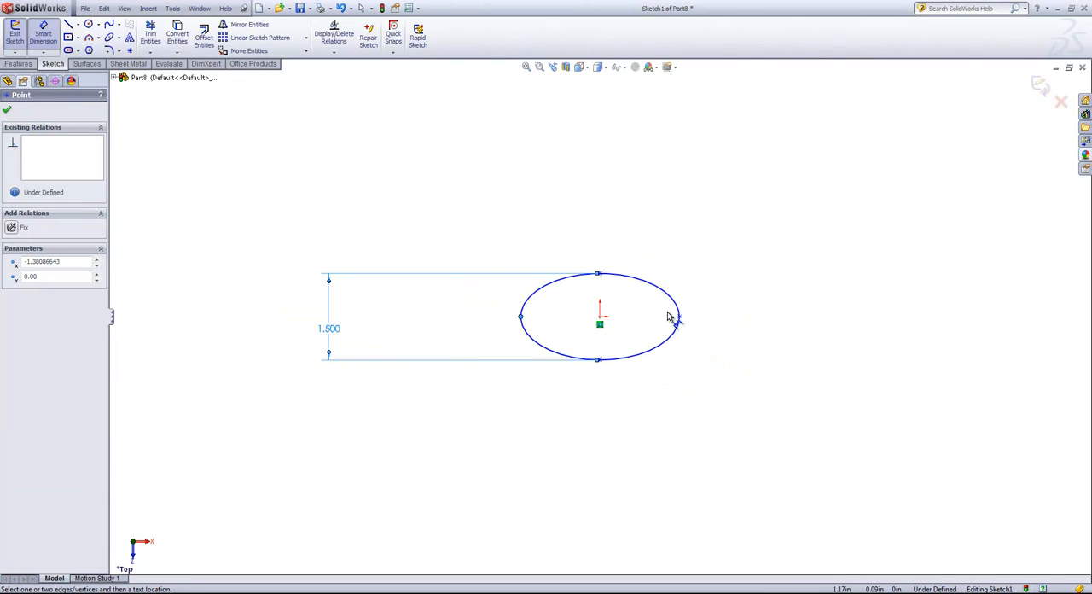
{"action": "left_click", "coordinate": [679, 316]}
{"action": "left_click", "coordinate": [655, 258]}
{"action": "type", "text": "2.4"}
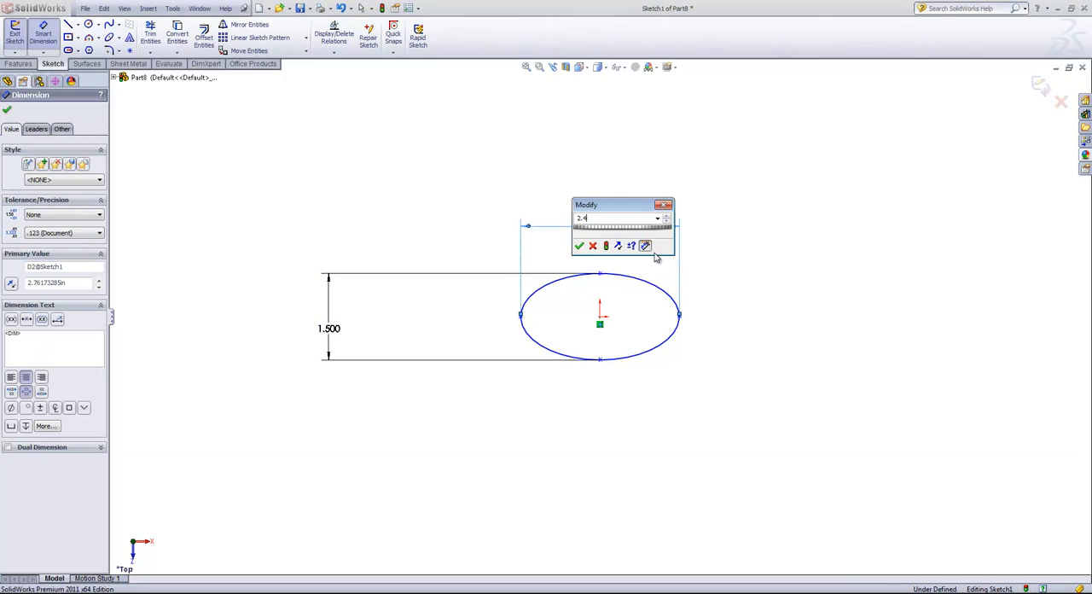
{"action": "key", "text": "Return"}
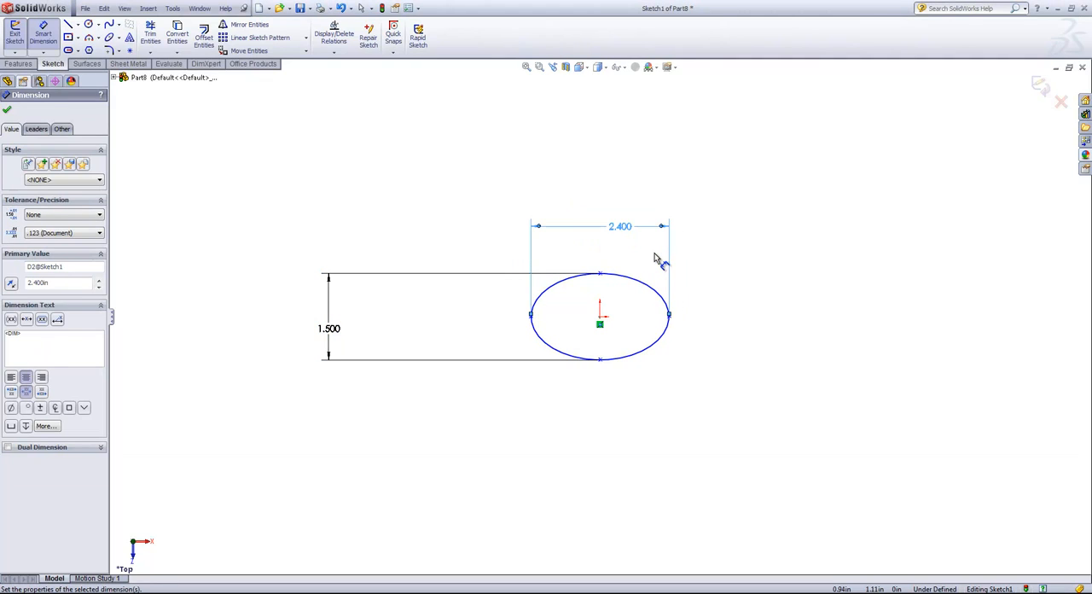
{"action": "right_click", "coordinate": [656, 257]}
{"action": "left_click", "coordinate": [682, 258]}
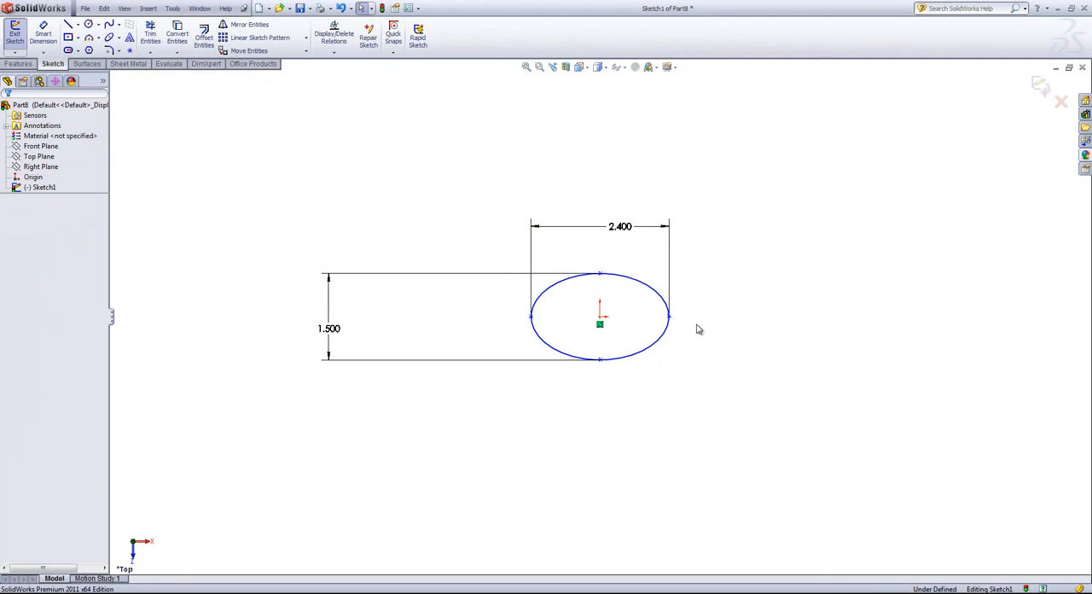
- Add a Horizontal relation between the ellipse's side point and its centre point, and finish the sketch
{"action": "left_click", "coordinate": [669, 319]}
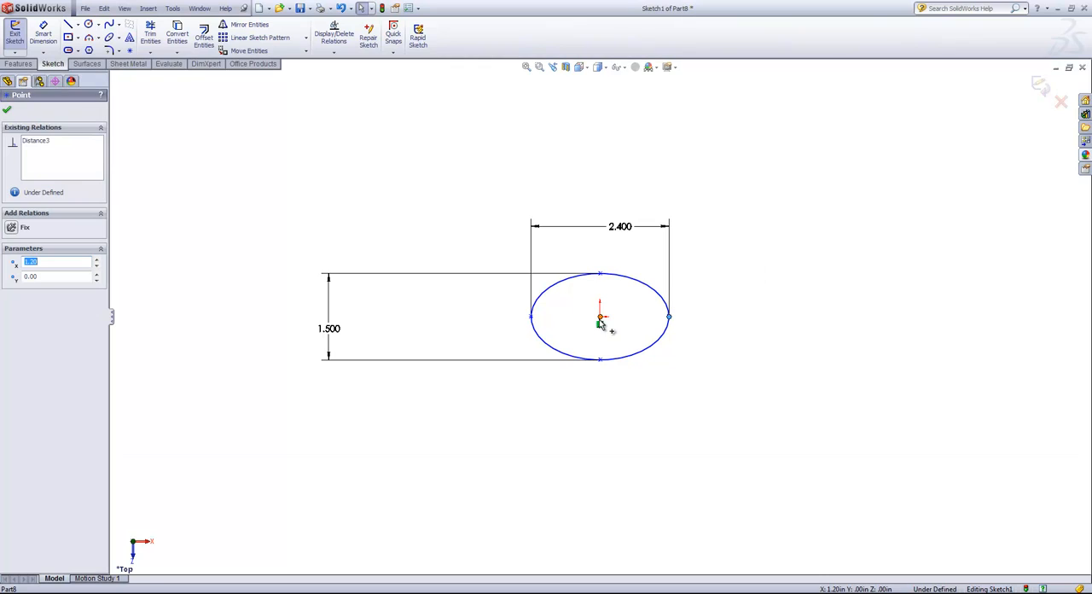
{"action": "left_click", "coordinate": [601, 323], "text": "ctrl"}
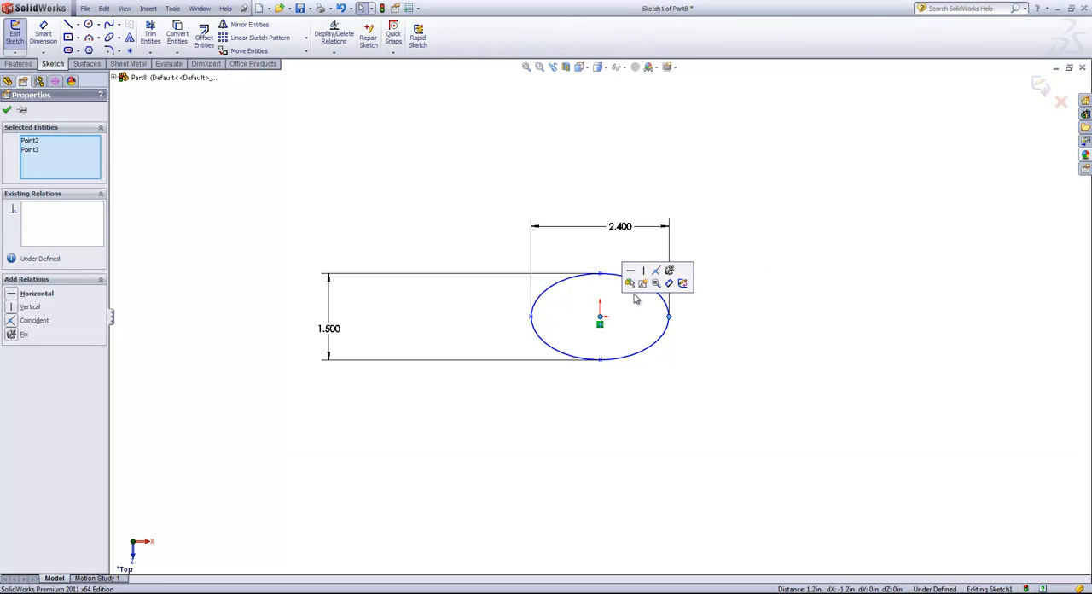
{"action": "left_click", "coordinate": [630, 273]}
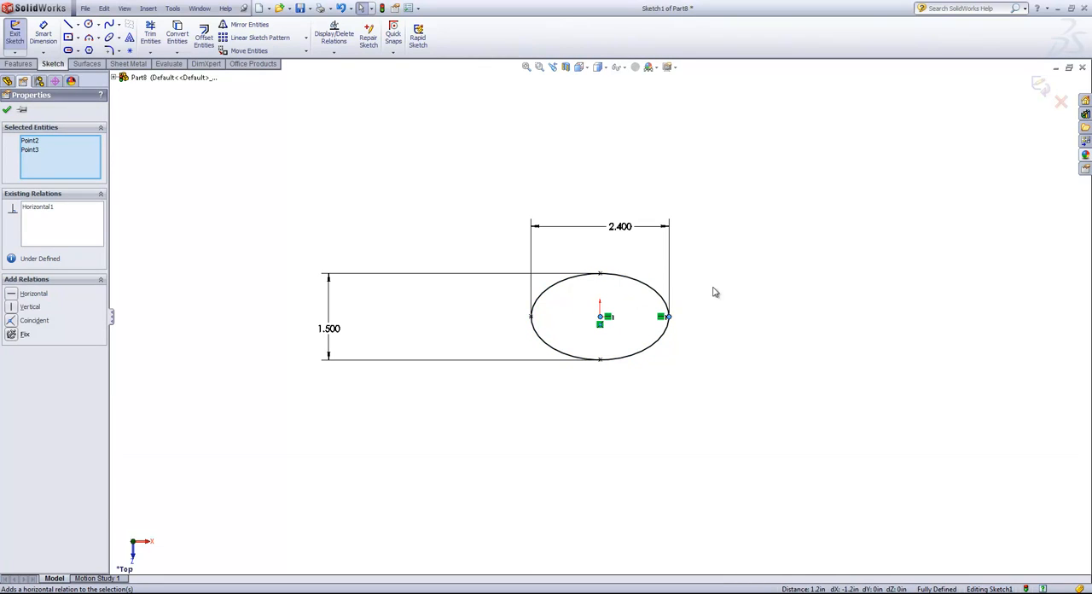
{"action": "left_click", "coordinate": [779, 297]}
{"action": "left_click", "coordinate": [1039, 86]}
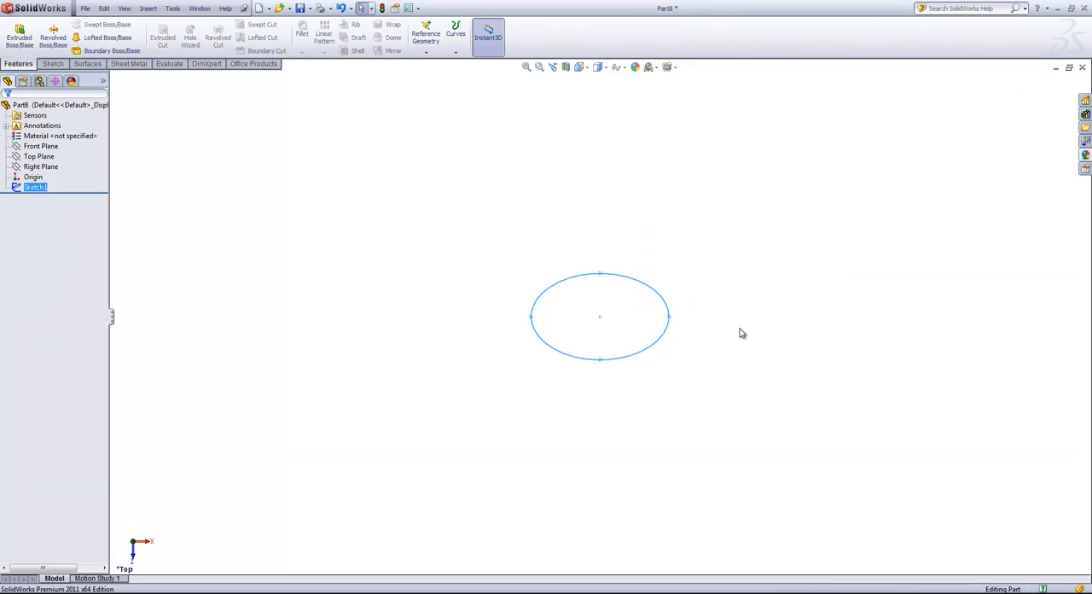
- Extrude the ellipse sketch upward as a blind boss 3 in deep
{"action": "left_click", "coordinate": [19, 37]}
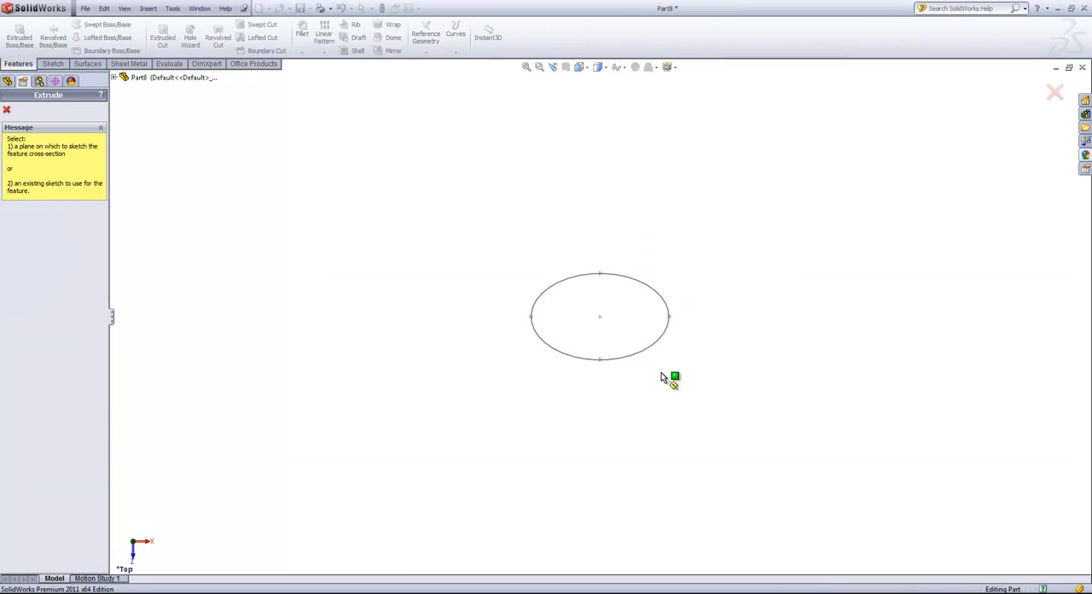
{"action": "left_click", "coordinate": [638, 353]}
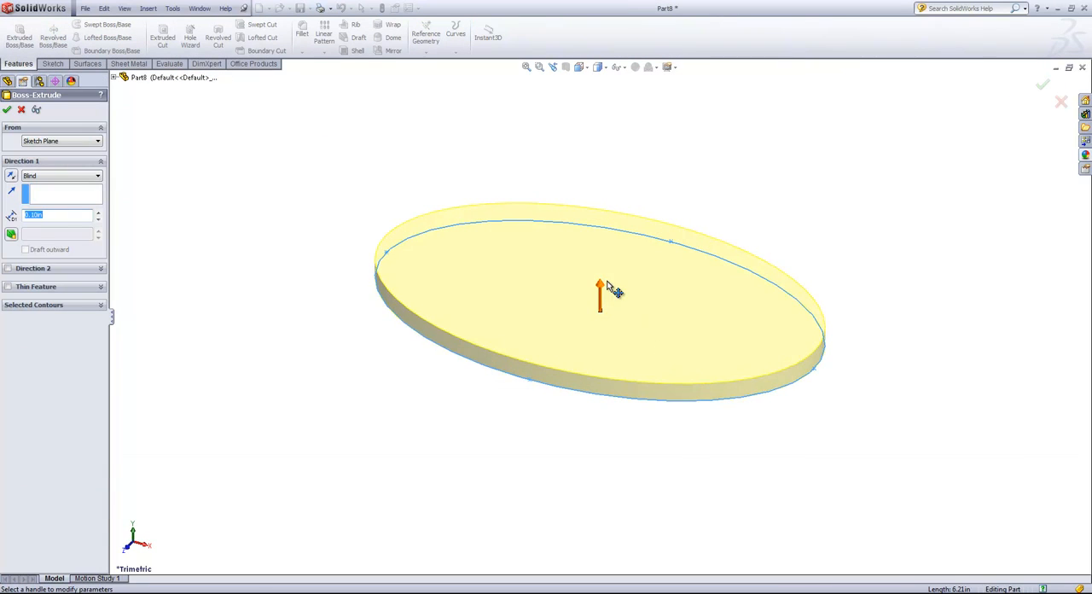
{"action": "left_click", "coordinate": [603, 289]}
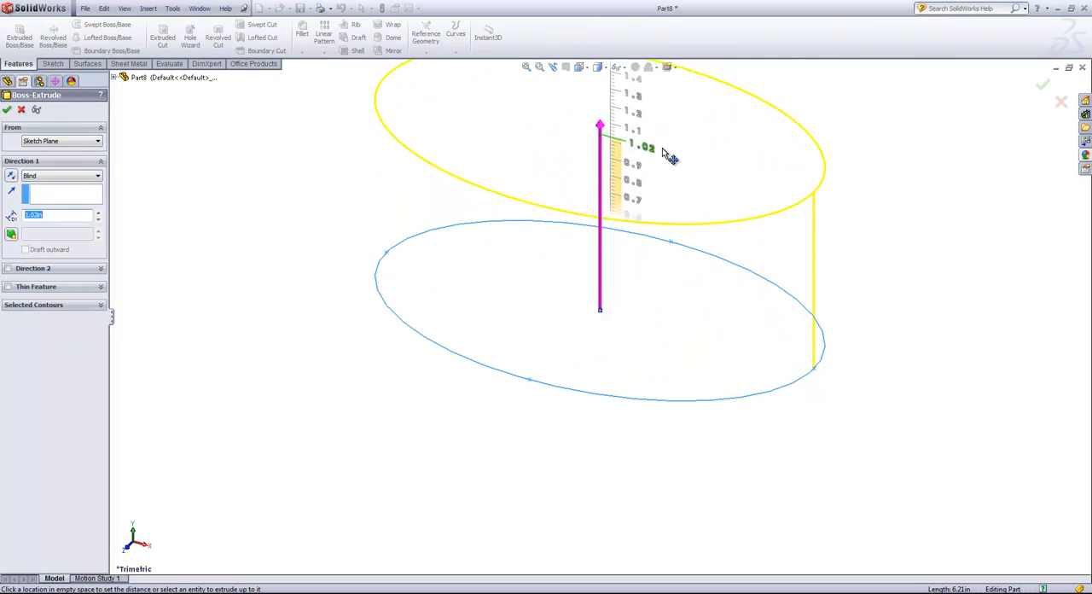
{"action": "mouse_move", "coordinate": [641, 90]}
{"action": "left_mouse_down"}
{"action": "mouse_move", "coordinate": [625, 46]}
{"action": "mouse_move", "coordinate": [620, 104]}
{"action": "left_mouse_up"}
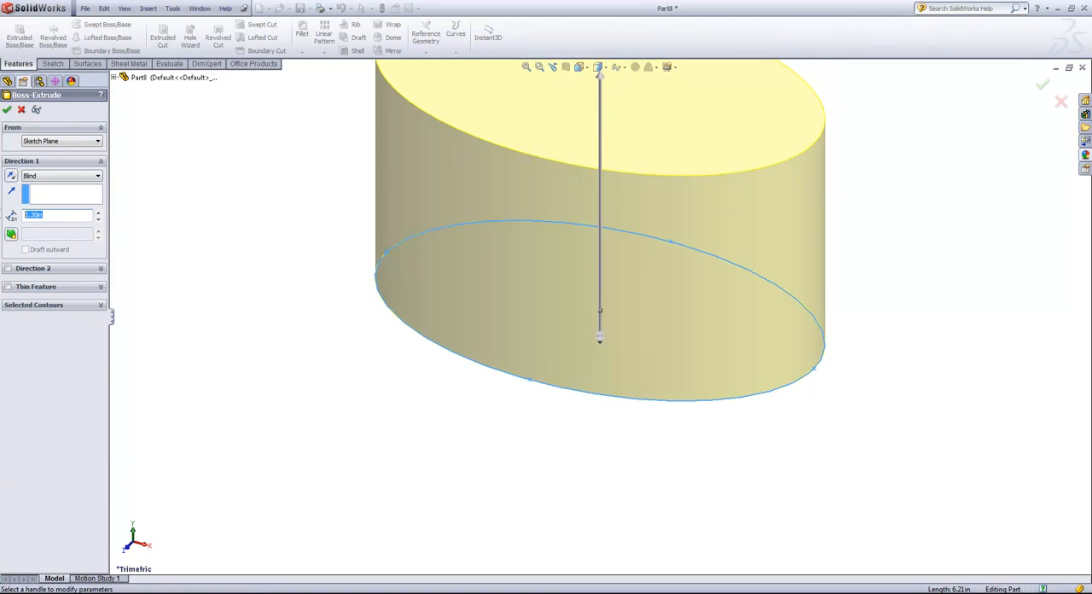
{"action": "left_click", "coordinate": [8, 110]}
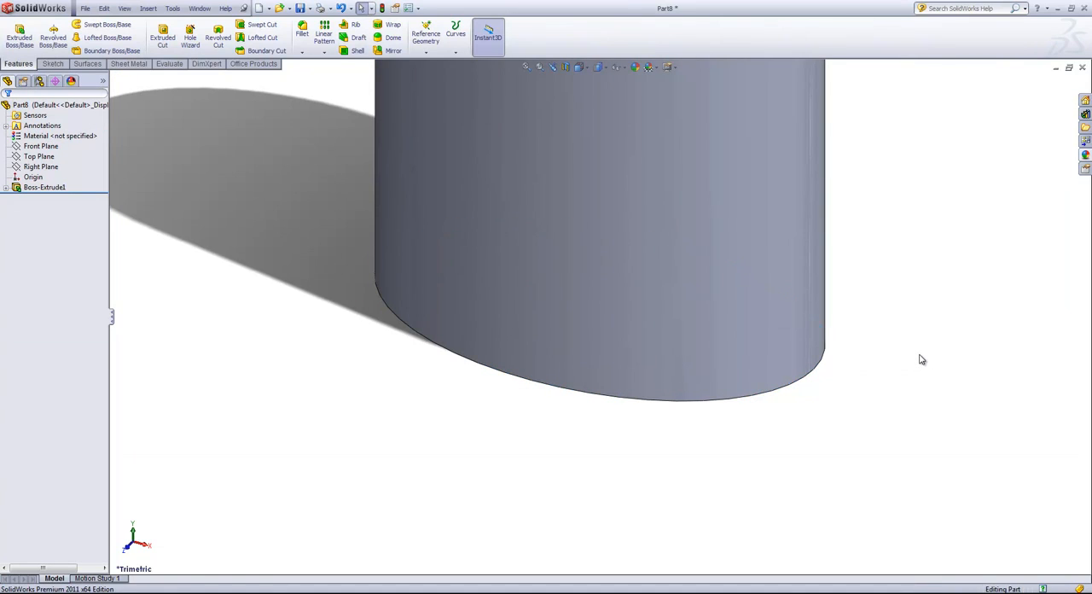
- Start a new sketch on the elliptical bottom face of the extruded body
{"action": "key", "text": "f"}
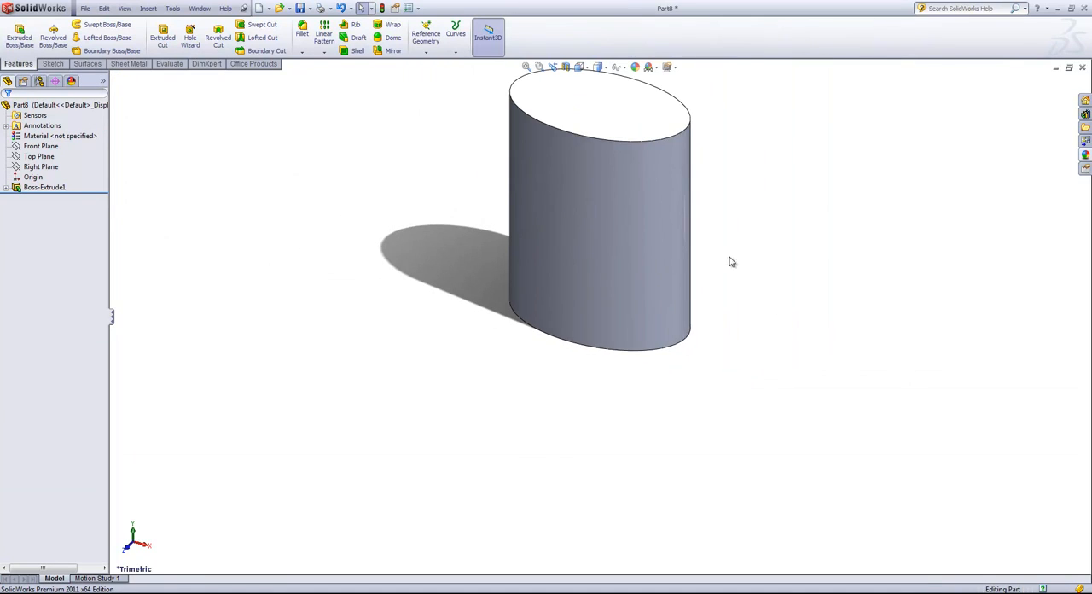
{"action": "scroll", "coordinate": [725, 255], "scroll_direction": "down", "scroll_amount": 1}
{"action": "scroll", "coordinate": [732, 277], "scroll_direction": "up", "scroll_amount": 2}
{"action": "scroll", "coordinate": [631, 157], "scroll_direction": "down", "scroll_amount": 2}
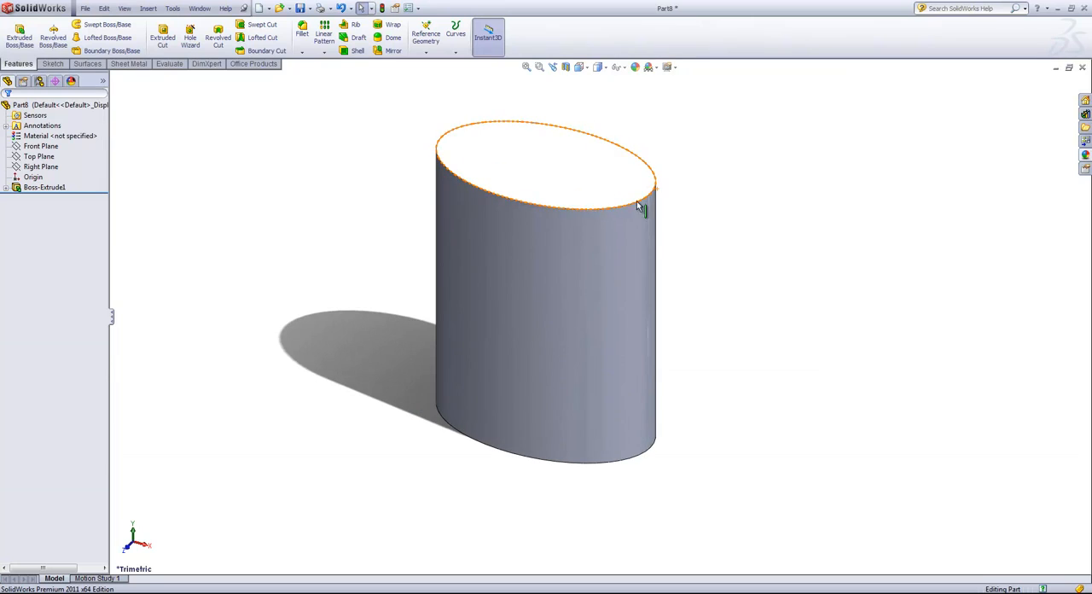
{"action": "middle_click_drag", "start_coordinate": [713, 373], "coordinate": [763, 151]}
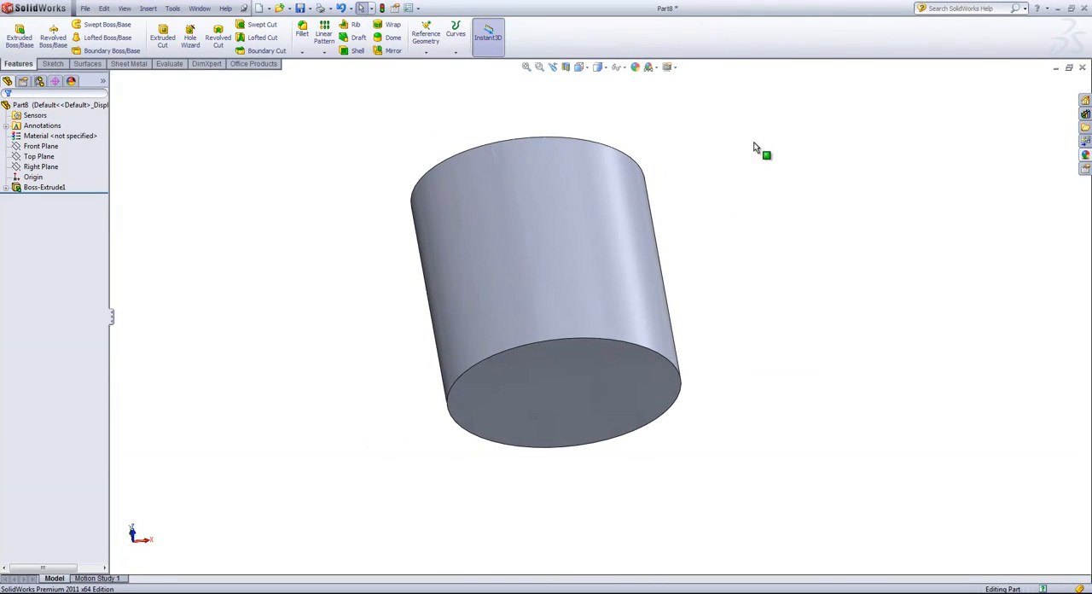
{"action": "left_click", "coordinate": [561, 383]}
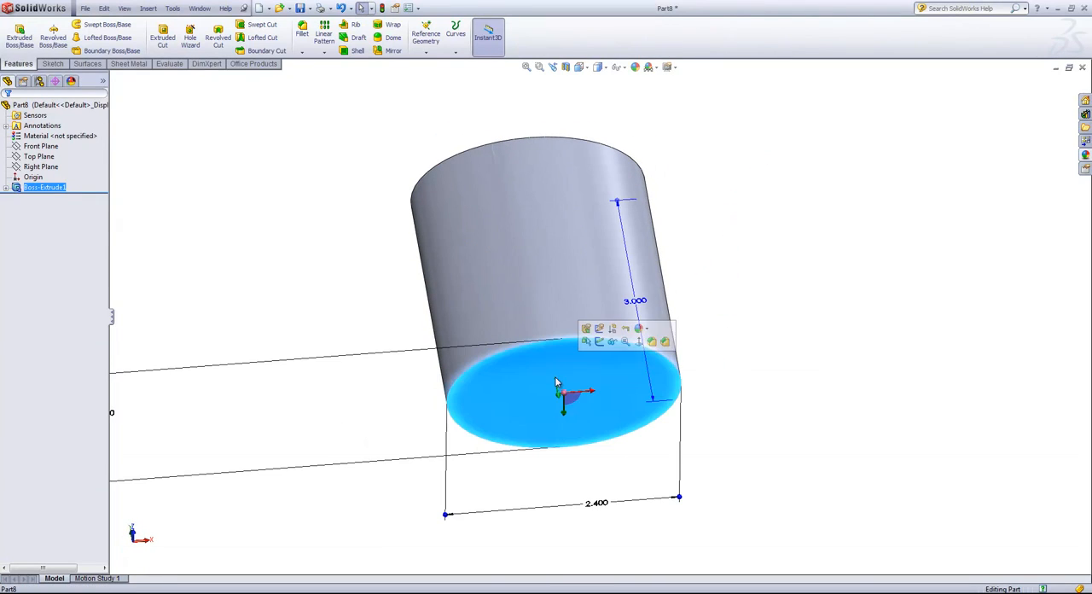
{"action": "left_click", "coordinate": [598, 341]}
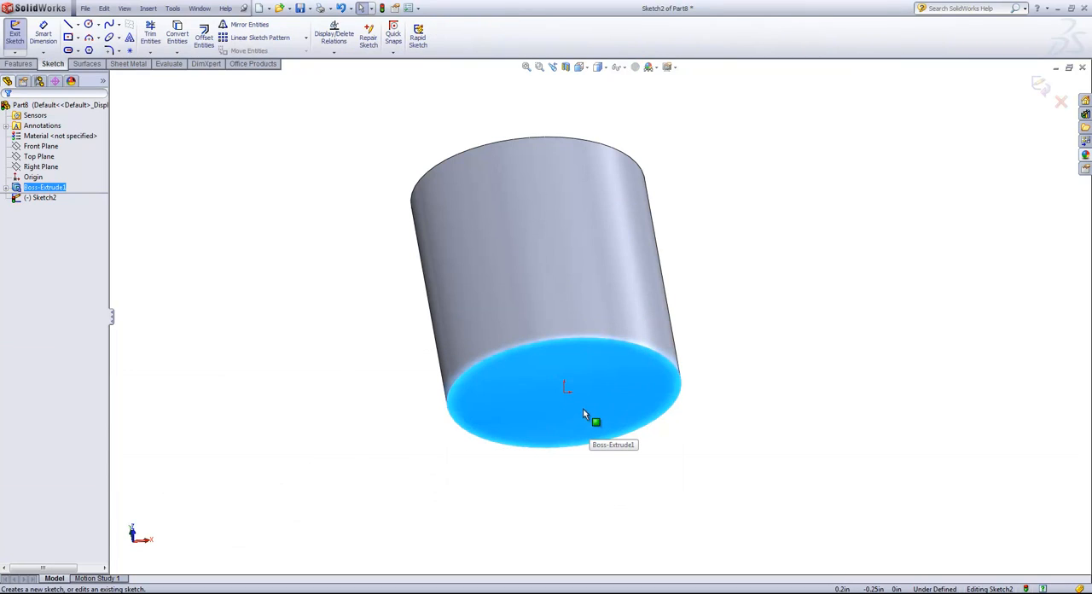
- Offset the bottom face's elliptical outline 0.25 in inward and finish the sketch
{"action": "left_click", "coordinate": [205, 44]}
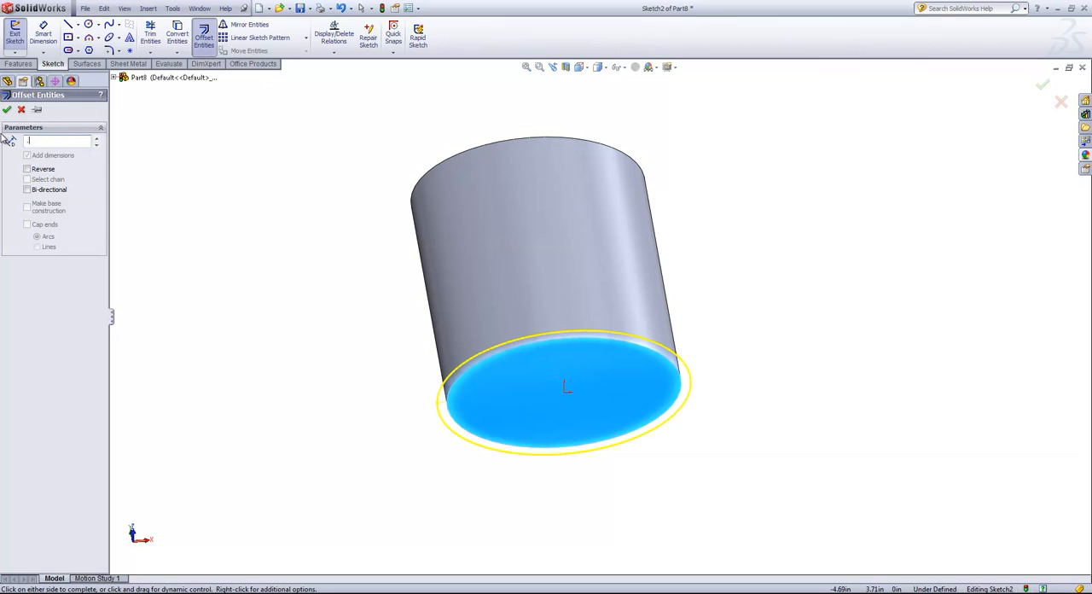
{"action": "type", "text": ".25"}
{"action": "key", "text": "Return"}
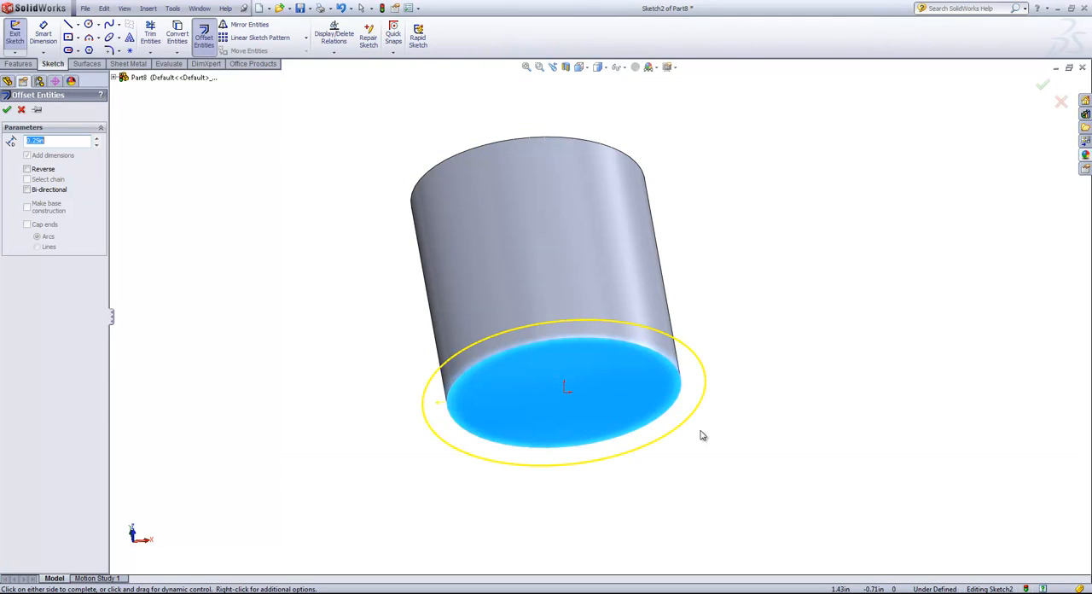
{"action": "left_click", "coordinate": [609, 383]}
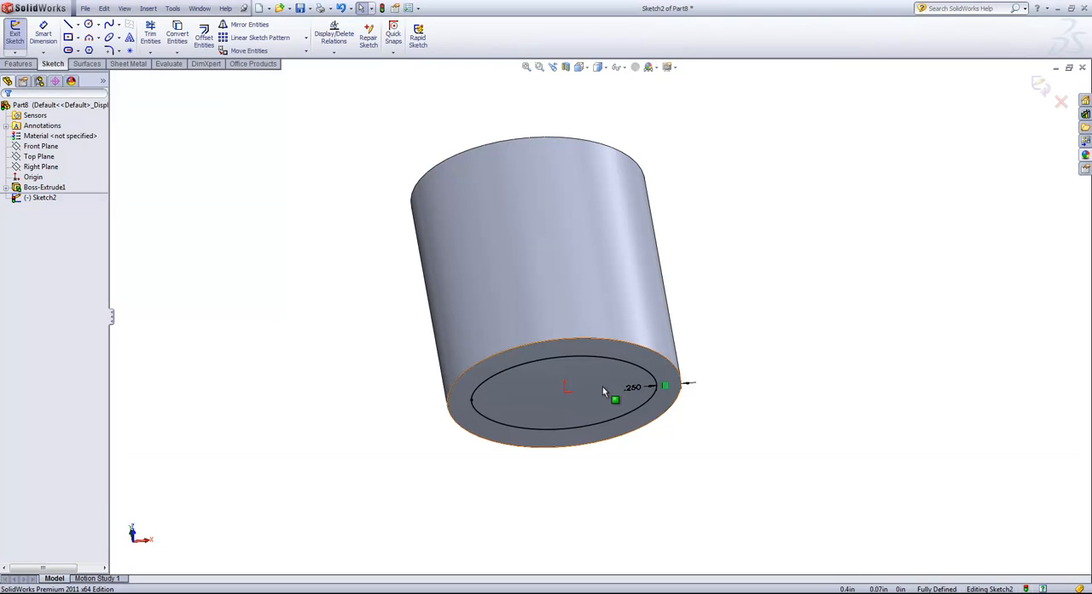
{"action": "left_click", "coordinate": [1039, 86]}
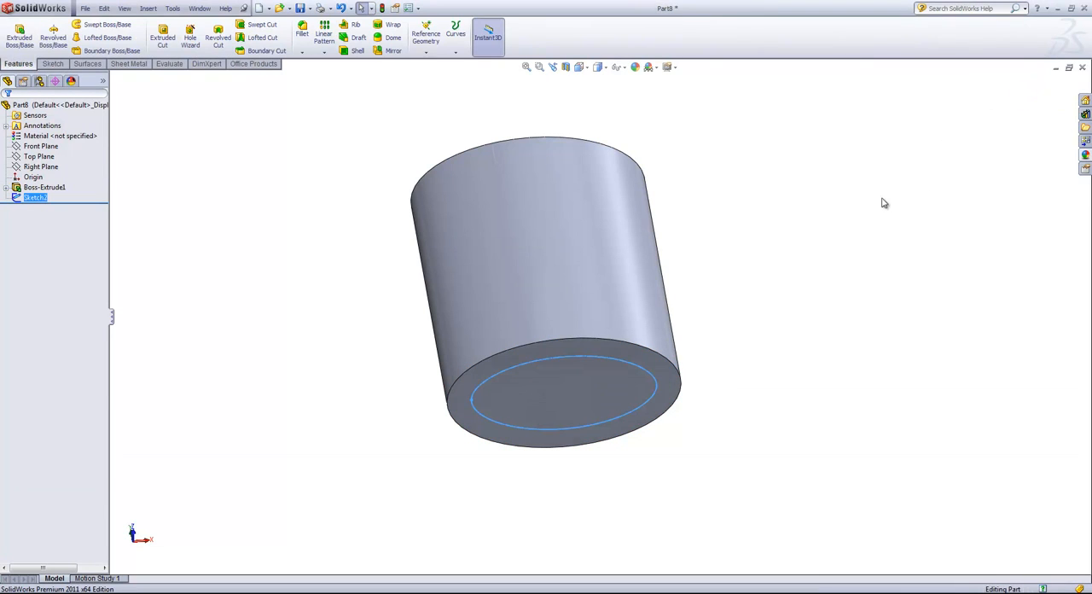
{"action": "left_click", "coordinate": [773, 251]}
- Start a sketch on the Front Plane and place a point about 0.93 in directly above the origin
{"action": "mouse_move", "coordinate": [772, 253]}
{"action": "middle_mouse_down"}
{"action": "mouse_move", "coordinate": [733, 222]}
{"action": "mouse_move", "coordinate": [728, 287]}
{"action": "mouse_move", "coordinate": [741, 329]}
{"action": "middle_mouse_up"}
{"action": "left_click", "coordinate": [34, 147]}
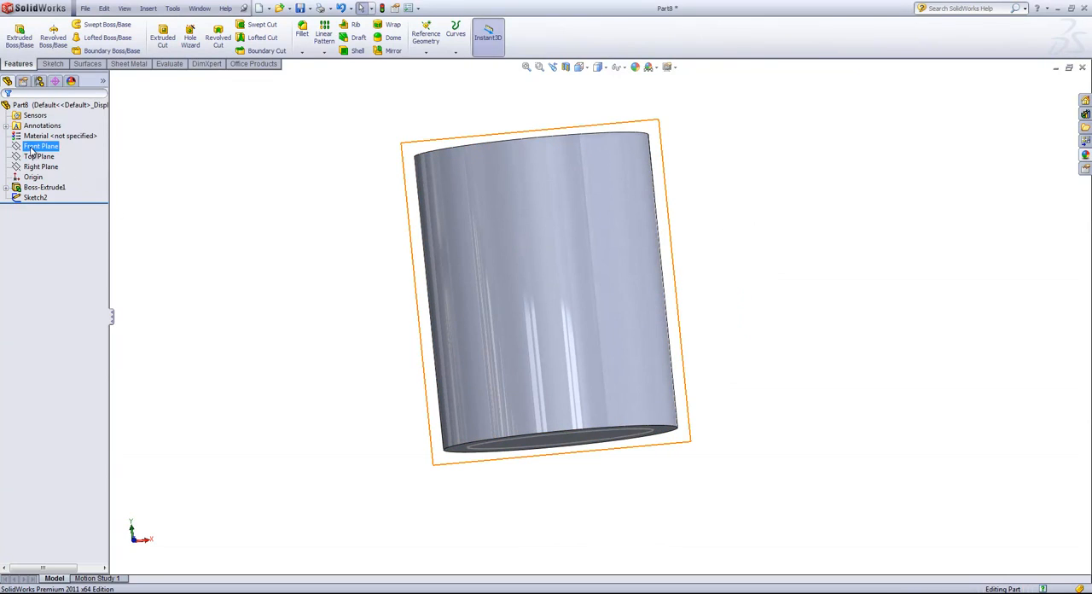
{"action": "left_click", "coordinate": [53, 65]}
{"action": "left_click", "coordinate": [19, 36]}
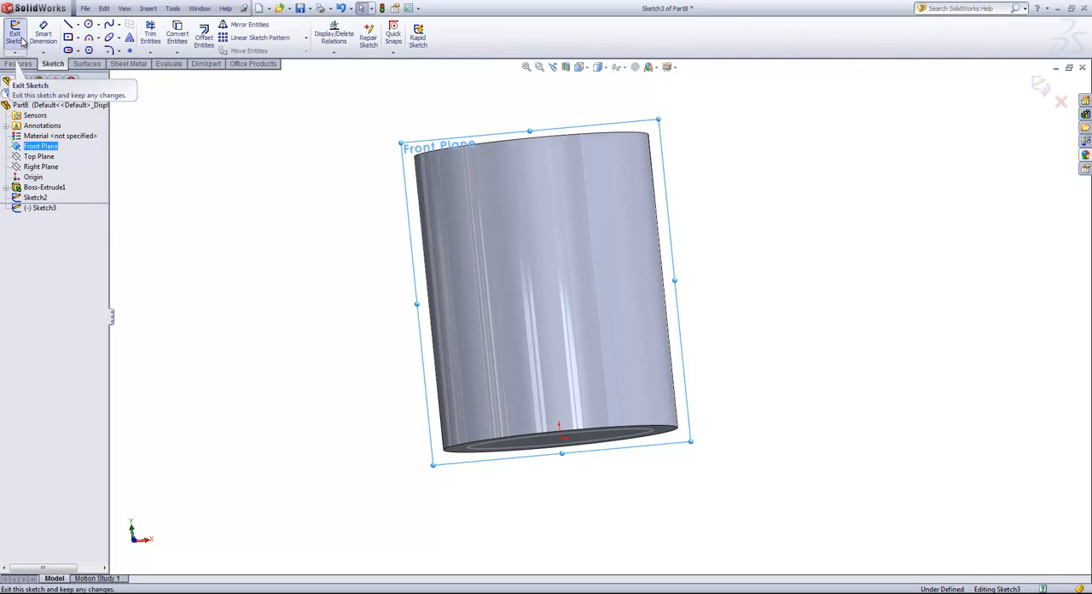
{"action": "left_click", "coordinate": [130, 50]}
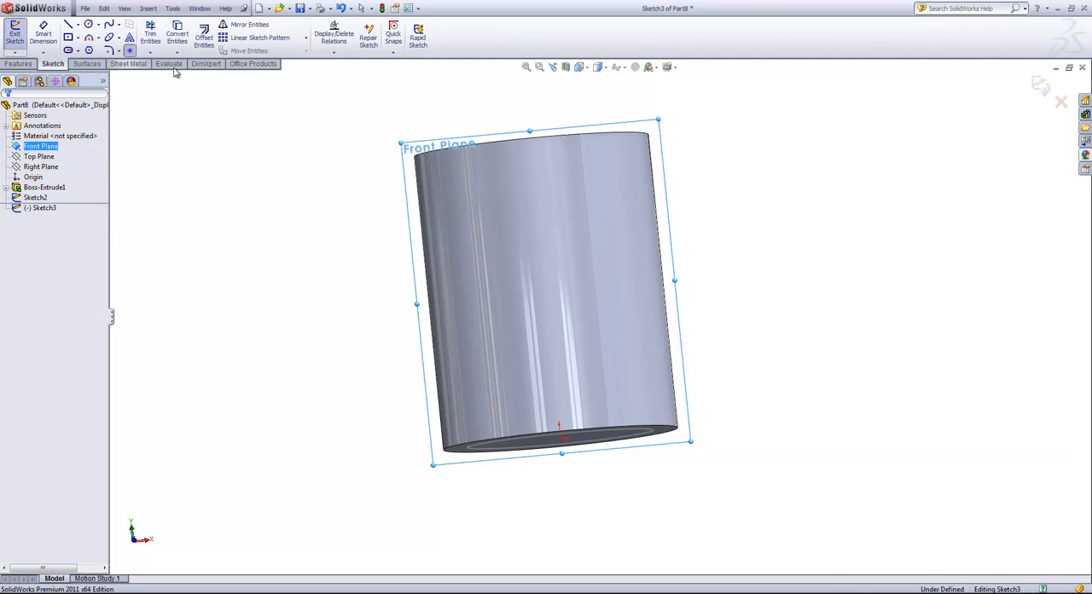
{"action": "left_click", "coordinate": [550, 348]}
- Dimension the point's height above the origin as 0.3 in
{"action": "key", "text": "s"}
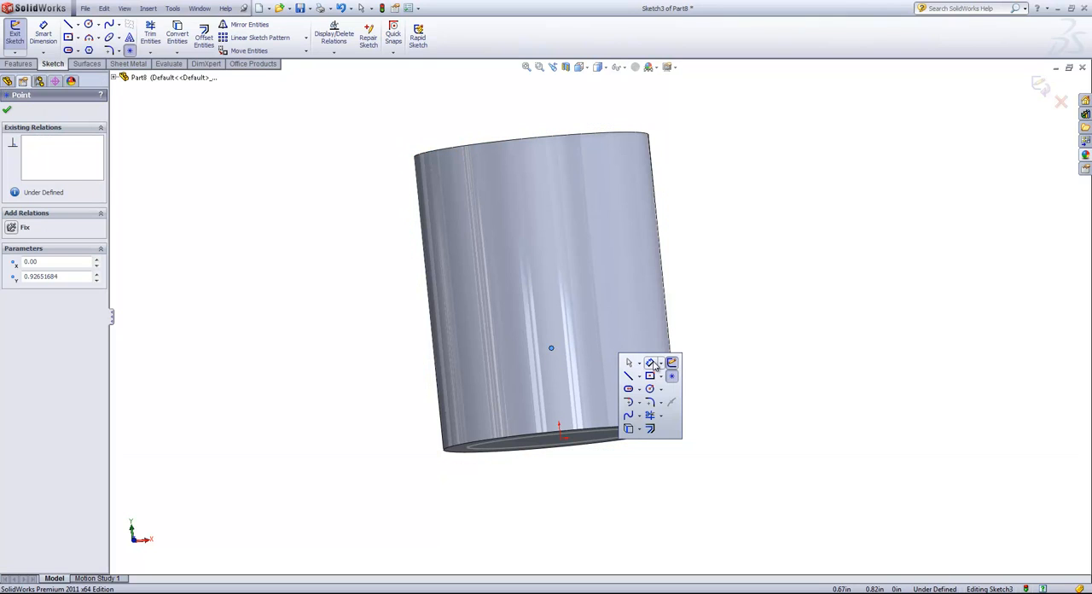
{"action": "left_click", "coordinate": [657, 366]}
{"action": "left_click", "coordinate": [552, 349]}
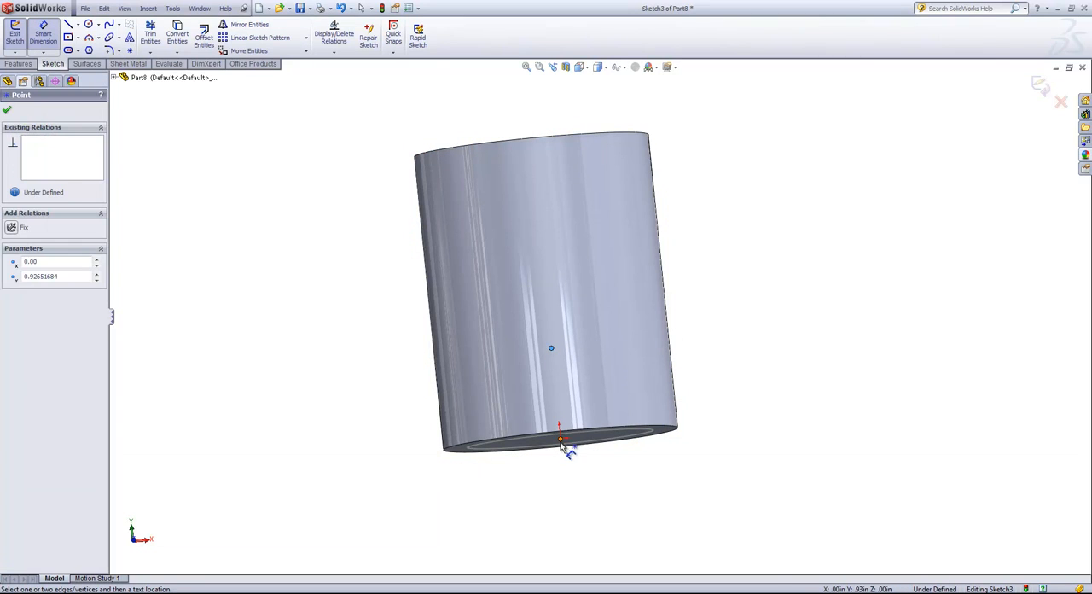
{"action": "left_click", "coordinate": [563, 438]}
{"action": "left_click", "coordinate": [750, 392]}
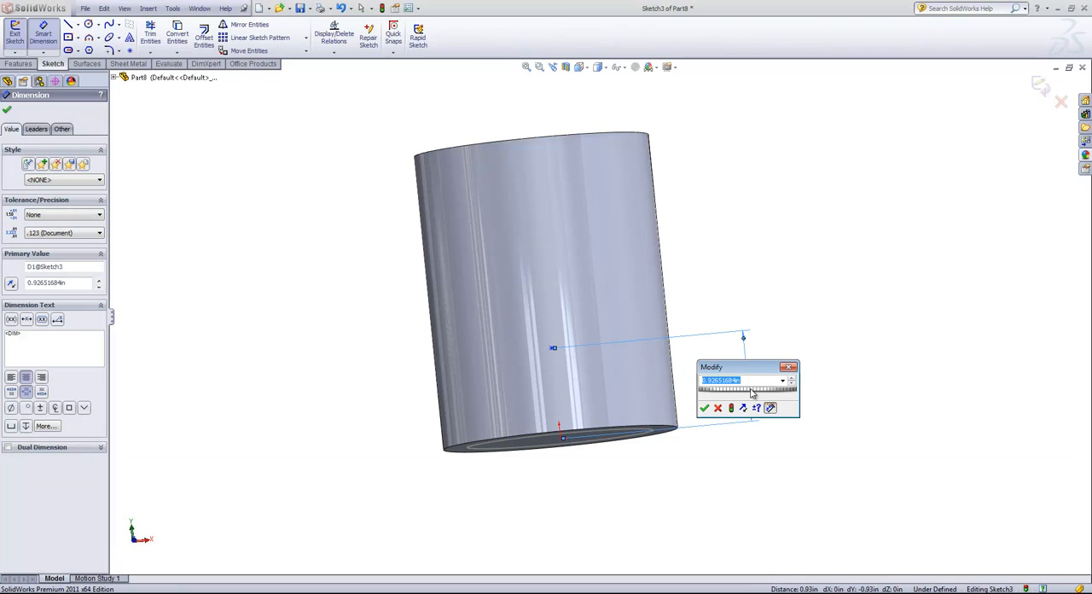
{"action": "type", "text": ".3"}
{"action": "key", "text": "Return"}
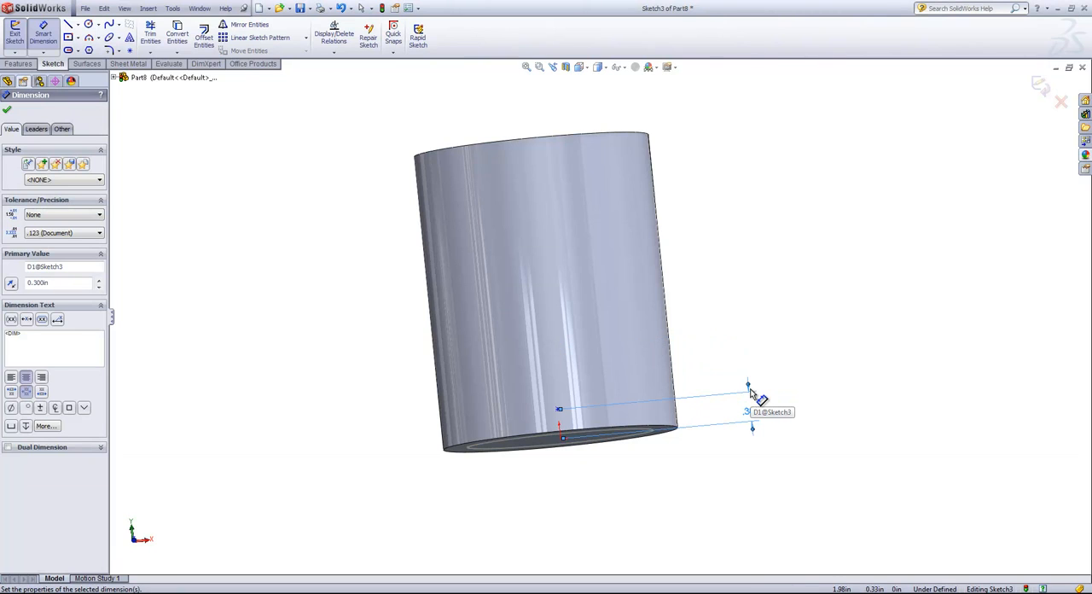
{"action": "middle_click_drag", "start_coordinate": [664, 422], "coordinate": [665, 438]}
{"action": "scroll", "coordinate": [611, 442], "scroll_direction": "down", "scroll_amount": 3}
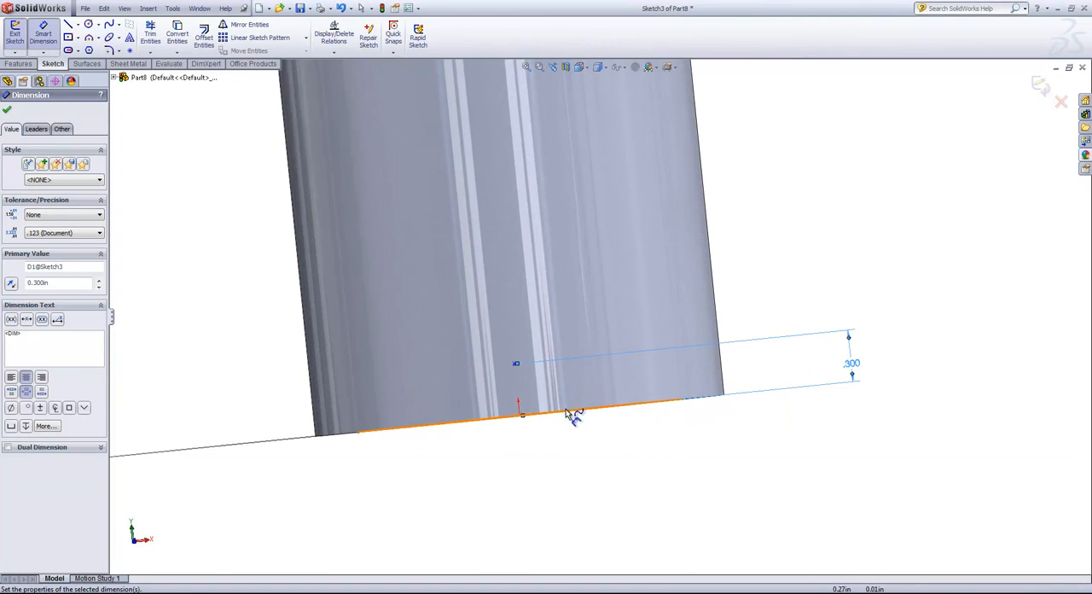
{"action": "right_click", "coordinate": [567, 386]}
{"action": "left_click", "coordinate": [595, 394]}
- Add a Vertical relation between the sketch point and the origin, and finish the sketch
{"action": "left_click", "coordinate": [516, 364]}
{"action": "middle_click_drag", "start_coordinate": [539, 377], "coordinate": [548, 396]}
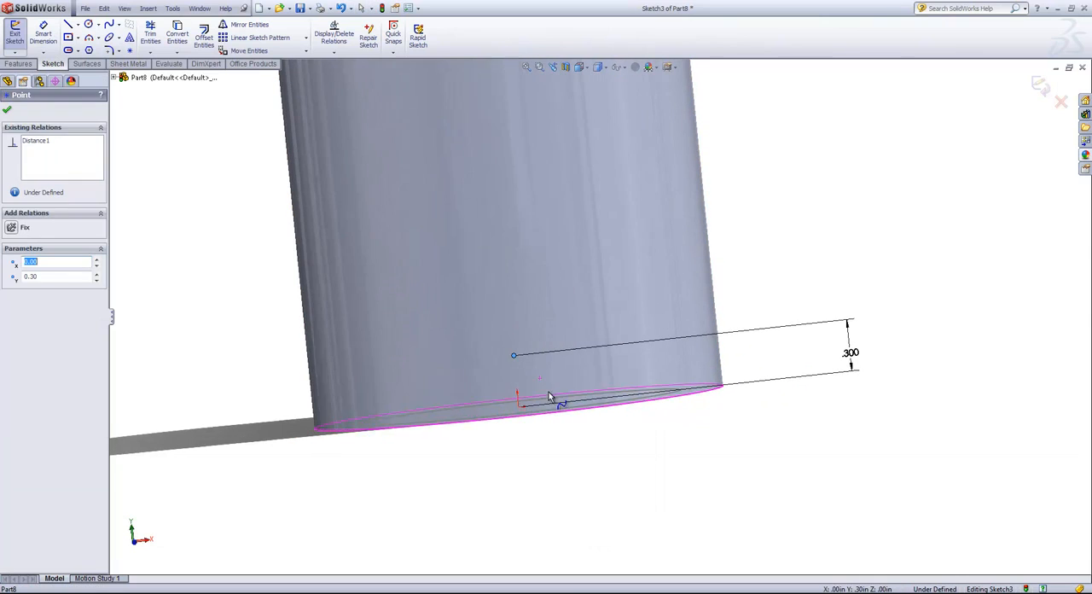
{"action": "left_click", "coordinate": [519, 406], "text": "ctrl"}
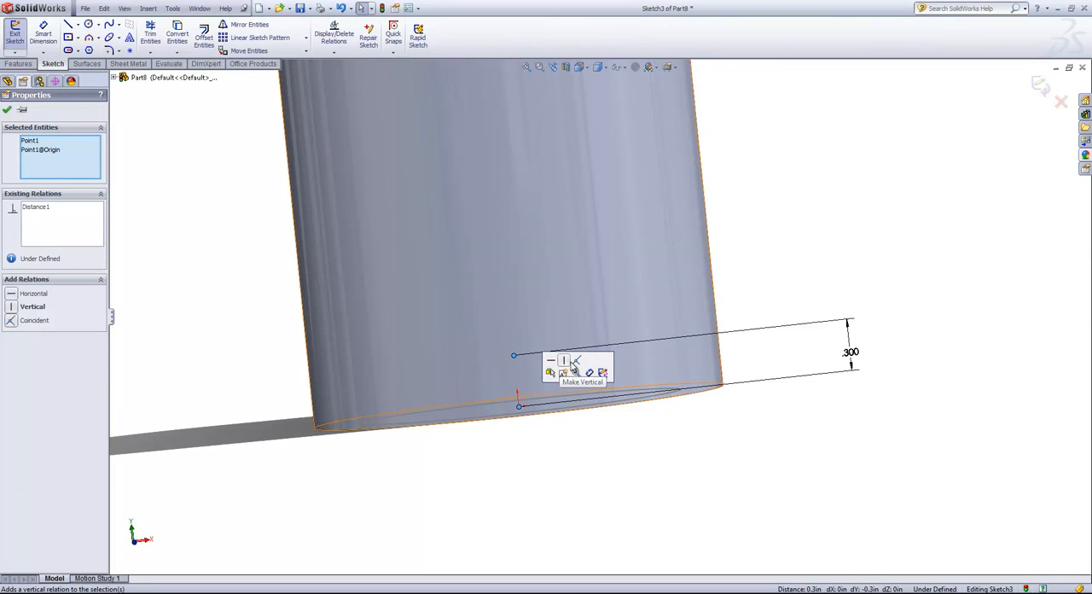
{"action": "left_click", "coordinate": [591, 365]}
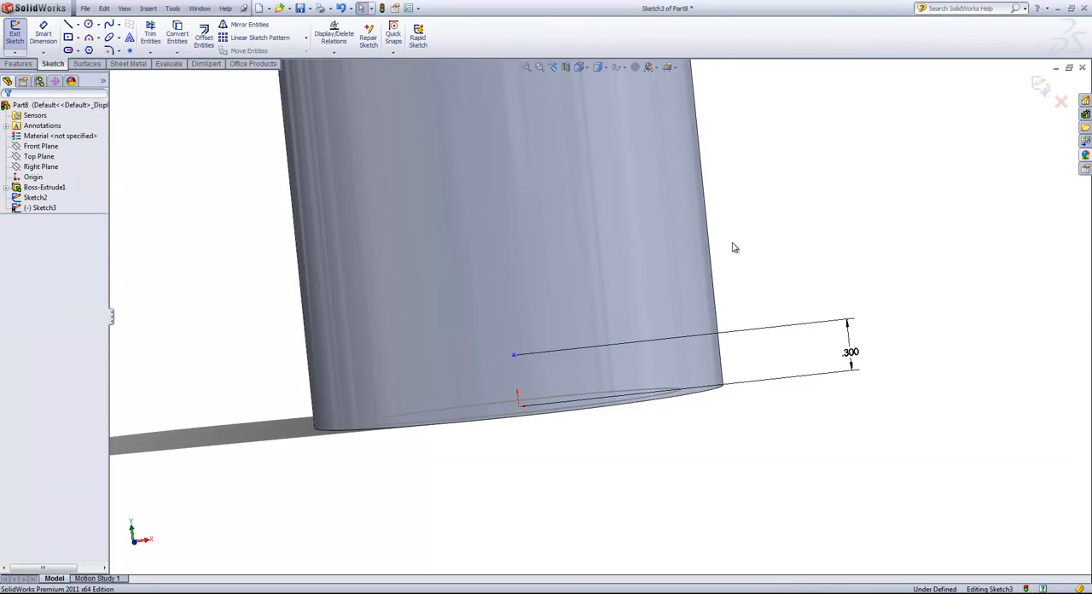
{"action": "left_click", "coordinate": [514, 358]}
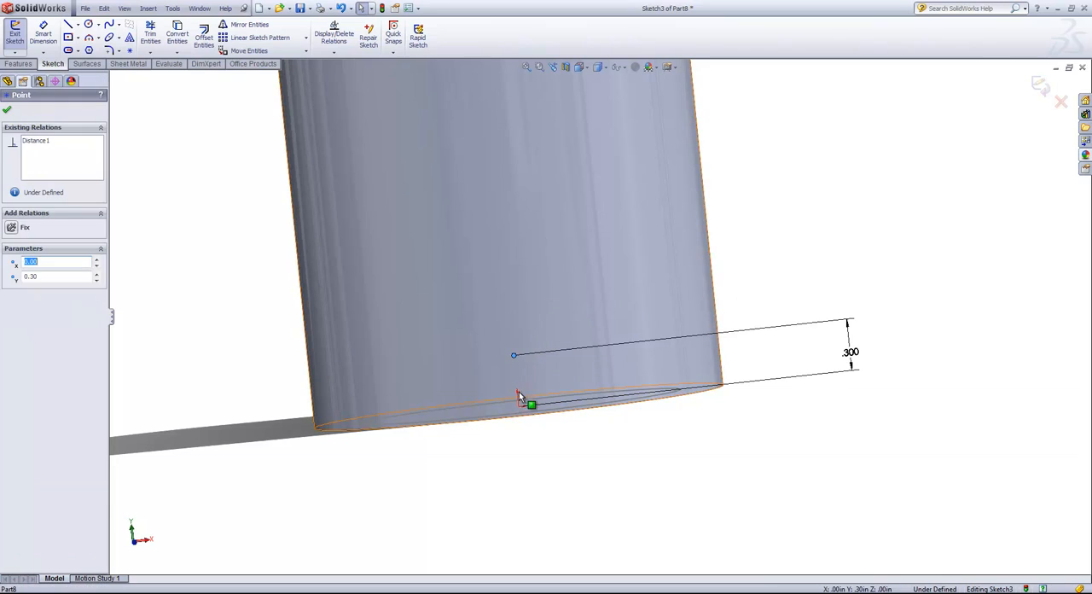
{"action": "left_click", "coordinate": [519, 407], "text": "ctrl"}
{"action": "left_click", "coordinate": [565, 360]}
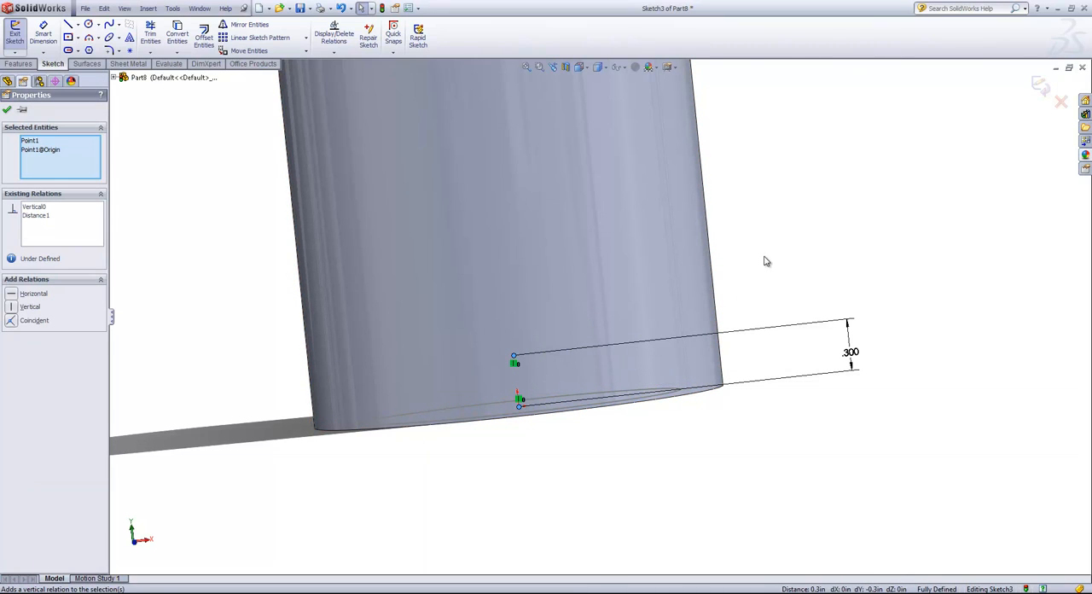
{"action": "left_click", "coordinate": [1040, 85]}
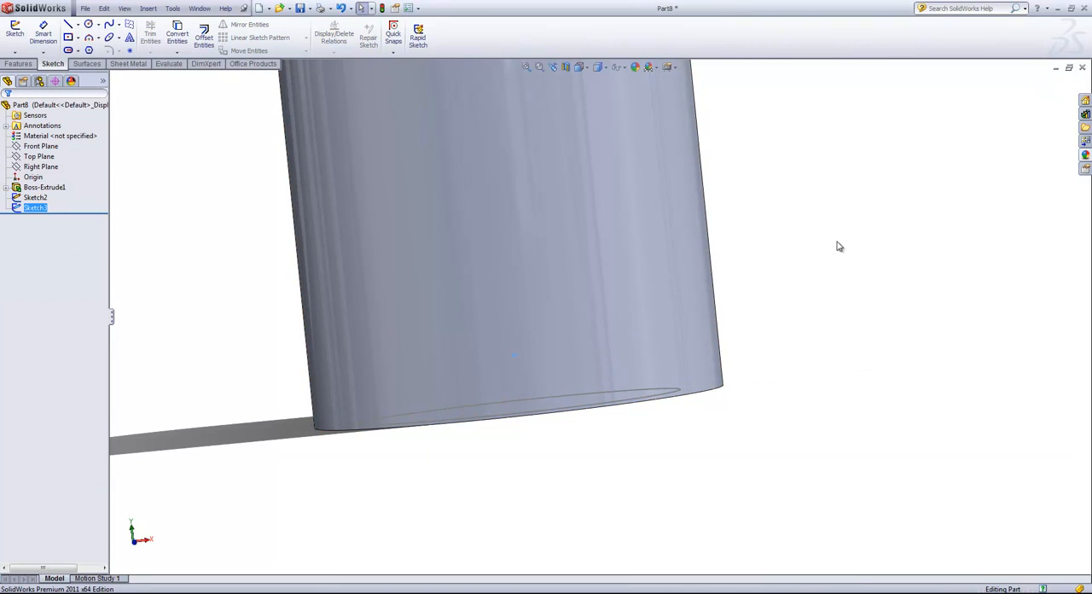
- Create a lofted cut in the base from the offset ellipse sketch to the sketch point above the origin
{"action": "left_click", "coordinate": [18, 64]}
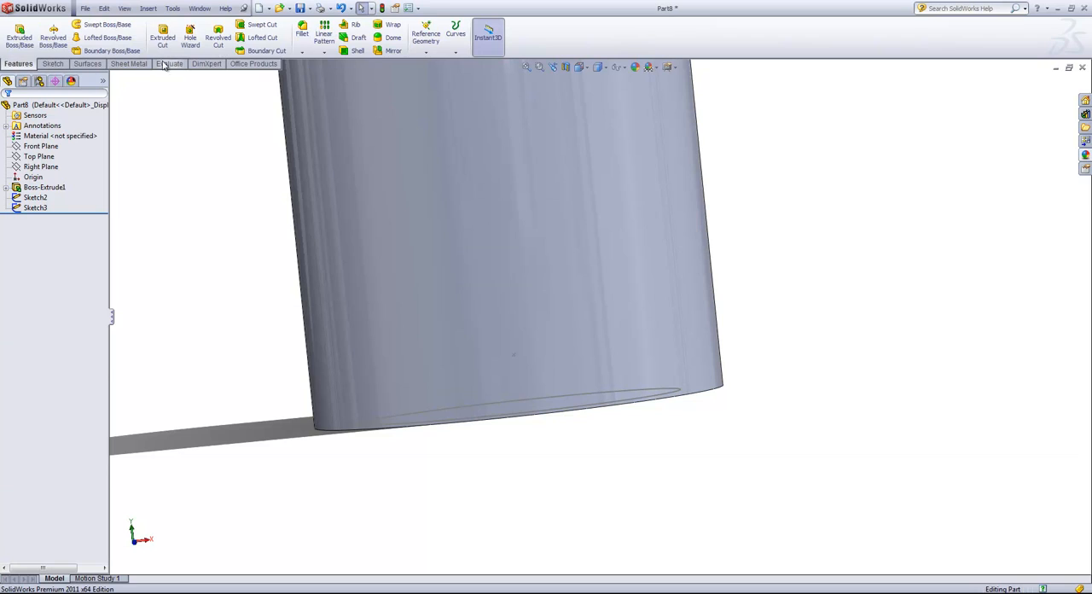
{"action": "left_click", "coordinate": [261, 37]}
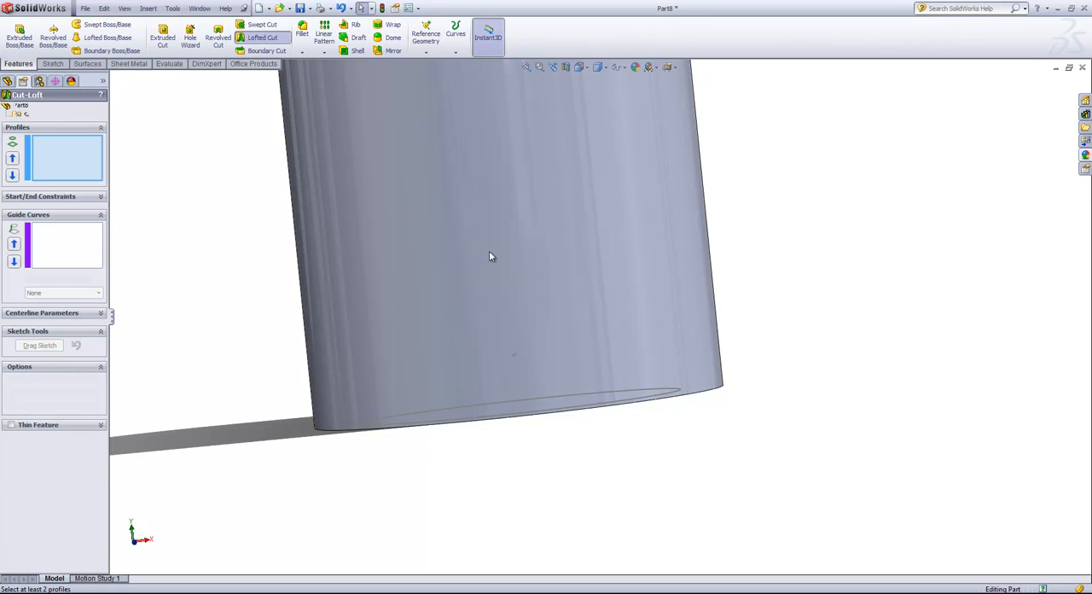
{"action": "left_click", "coordinate": [573, 413]}
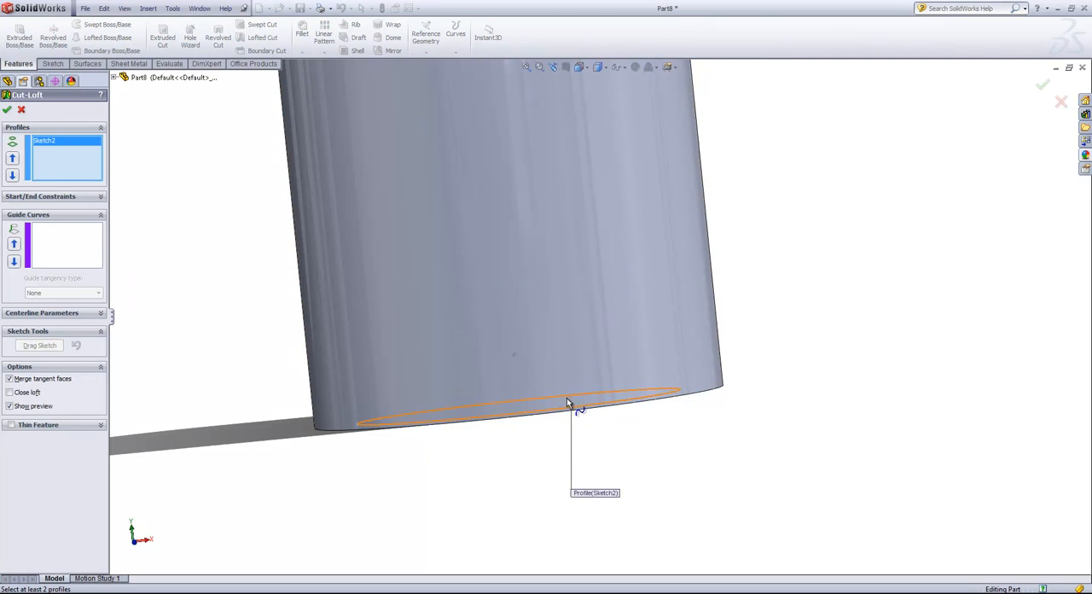
{"action": "left_click", "coordinate": [514, 357]}
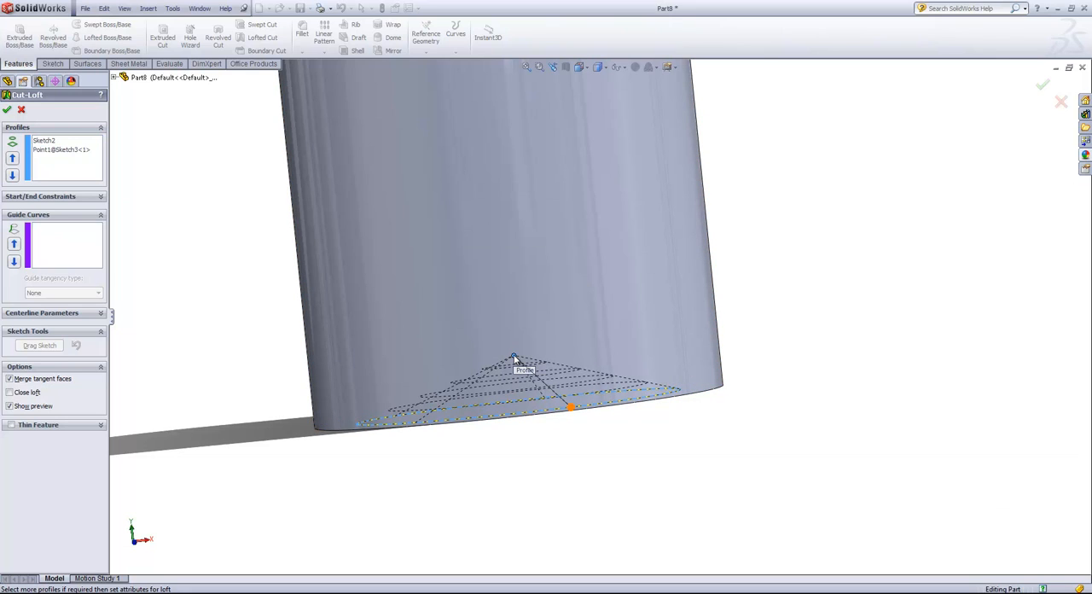
{"action": "left_click", "coordinate": [7, 112]}
{"action": "middle_click_drag", "start_coordinate": [608, 438], "coordinate": [675, 458]}
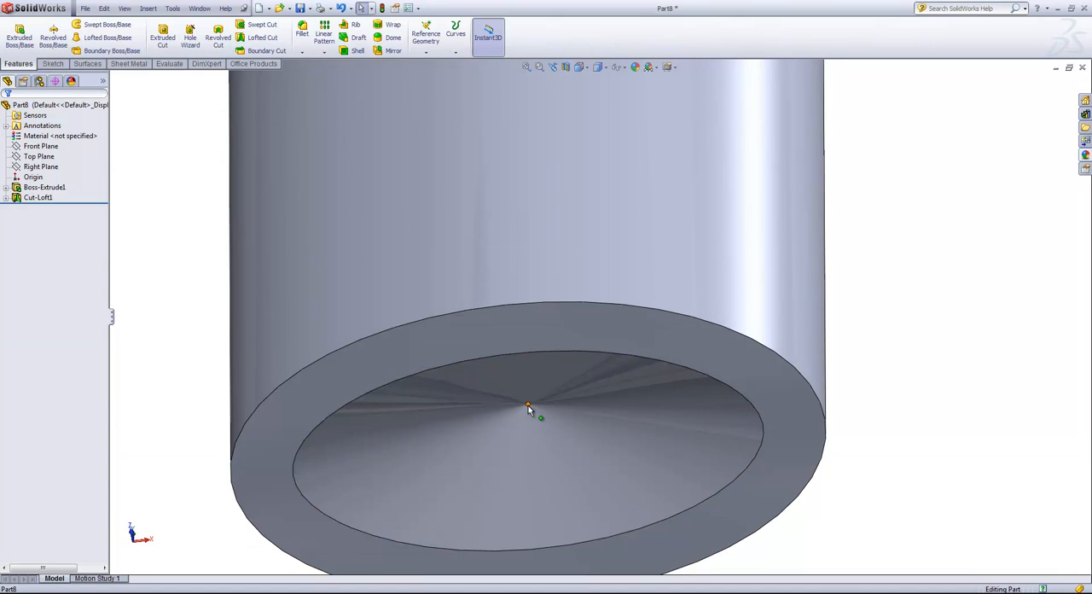
{"action": "middle_click_drag", "start_coordinate": [597, 418], "coordinate": [603, 514]}
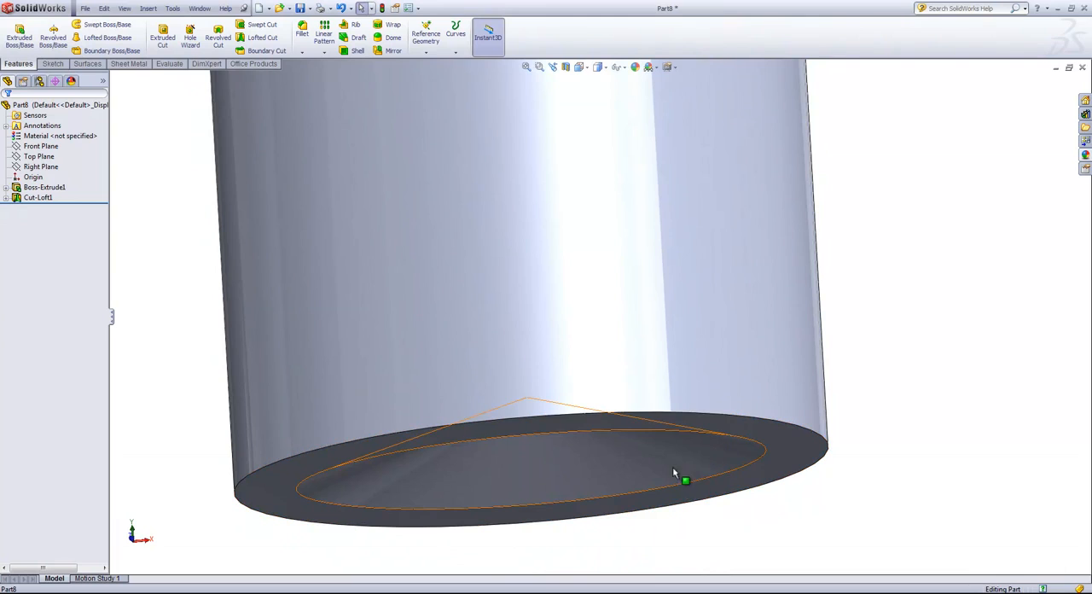
- Delete the lofted cut feature, keeping its two profile sketches
{"action": "right_click", "coordinate": [40, 197]}
{"action": "left_click", "coordinate": [73, 247]}
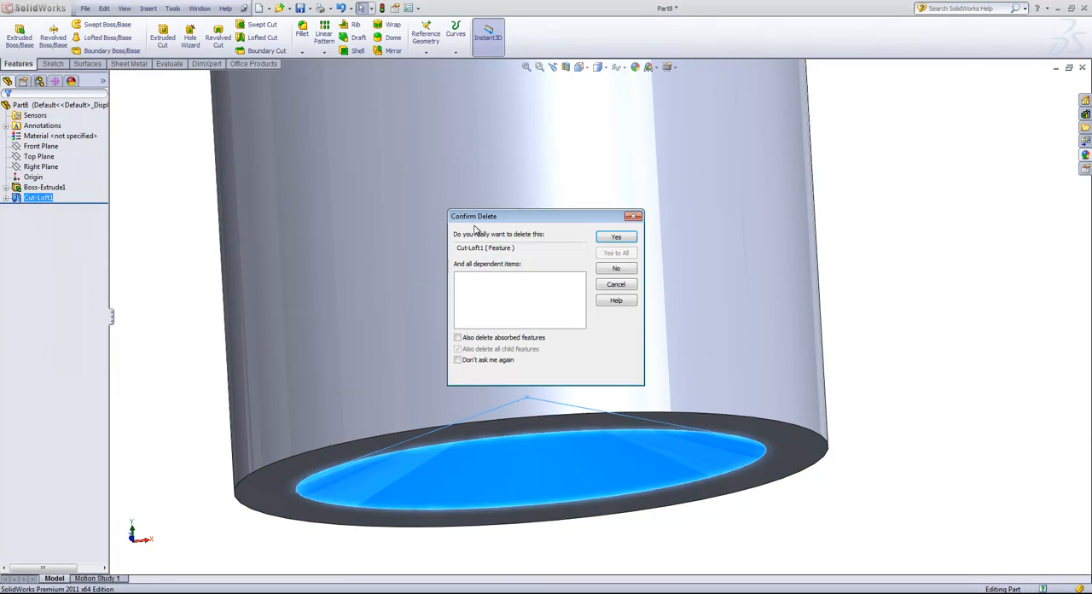
{"action": "left_click", "coordinate": [600, 241]}
- Hide the extruded solid body, leaving the offset ellipse and point sketches displayed
{"action": "scroll", "coordinate": [577, 267], "scroll_direction": "up", "scroll_amount": 3}
{"action": "middle_click_drag", "start_coordinate": [704, 217], "coordinate": [756, 270]}
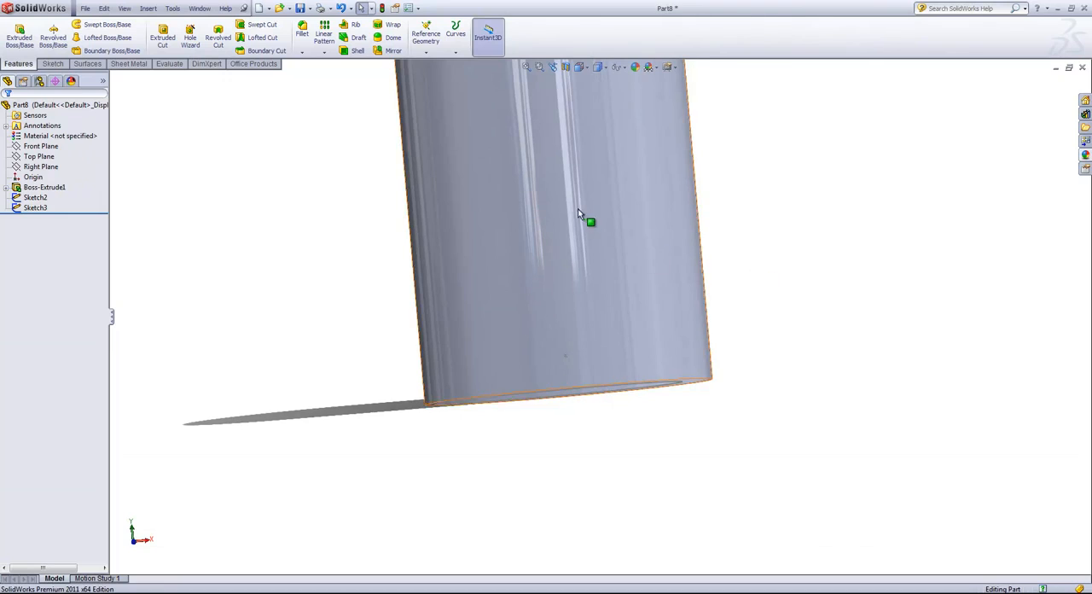
{"action": "right_click", "coordinate": [573, 205]}
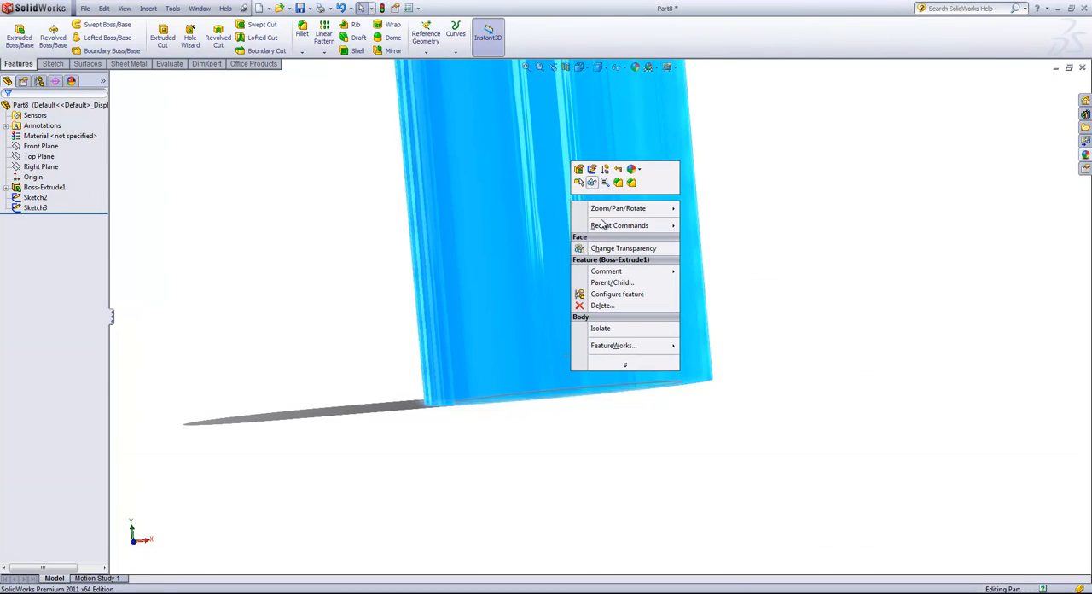
{"action": "left_click", "coordinate": [591, 182]}
{"action": "scroll", "coordinate": [647, 402], "scroll_direction": "down", "scroll_amount": 1}
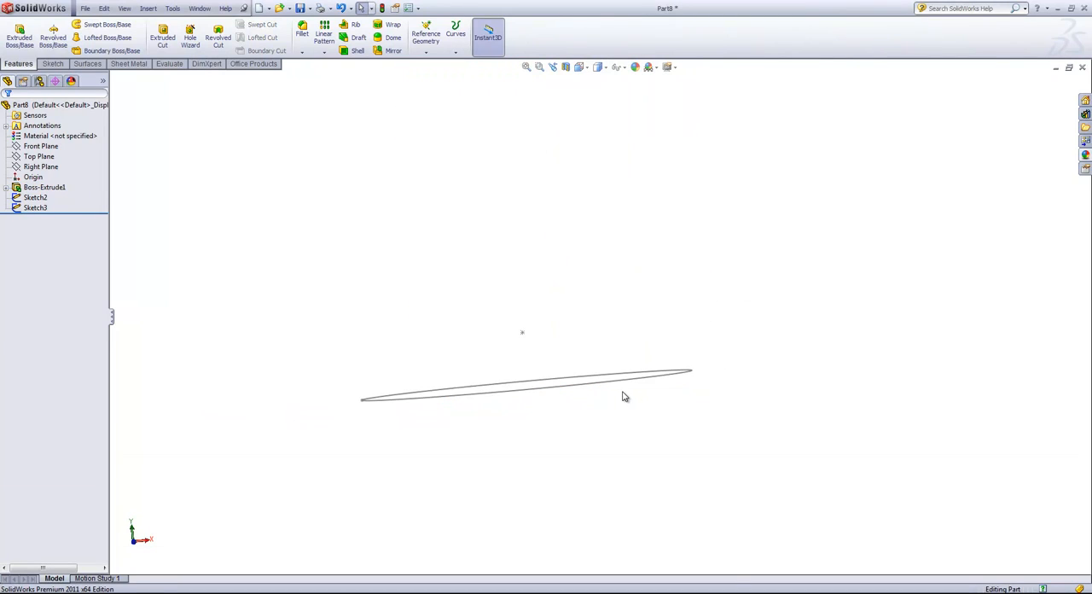
- Orient the view normal to the Front Plane and open a new sketch on that plane
{"action": "left_click", "coordinate": [59, 136]}
{"action": "left_click", "coordinate": [41, 146]}
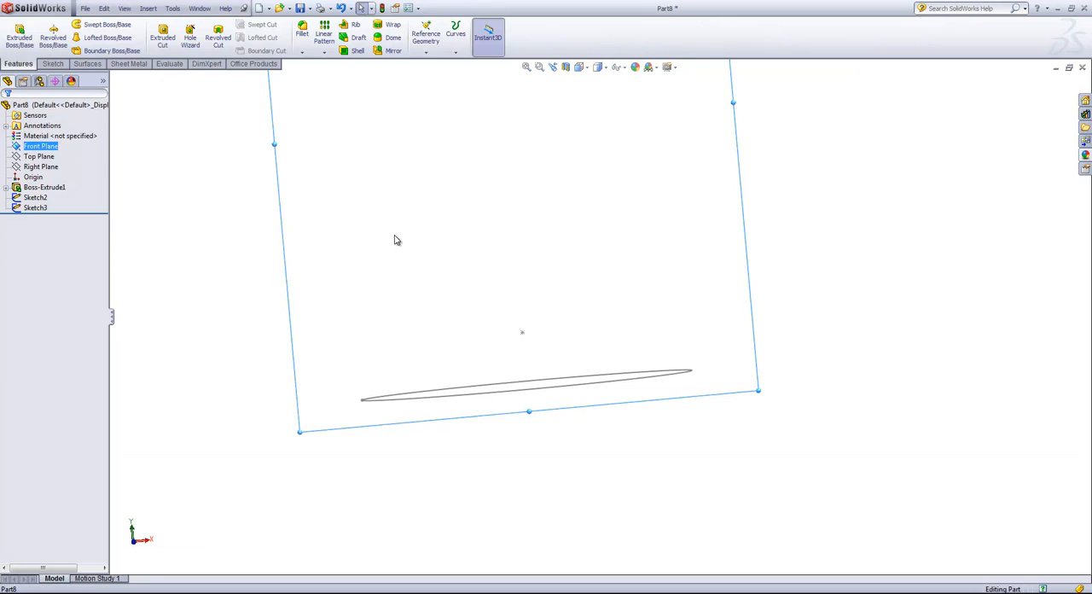
{"action": "scroll", "coordinate": [699, 306], "scroll_direction": "down", "scroll_amount": 1}
{"action": "key", "text": "space"}
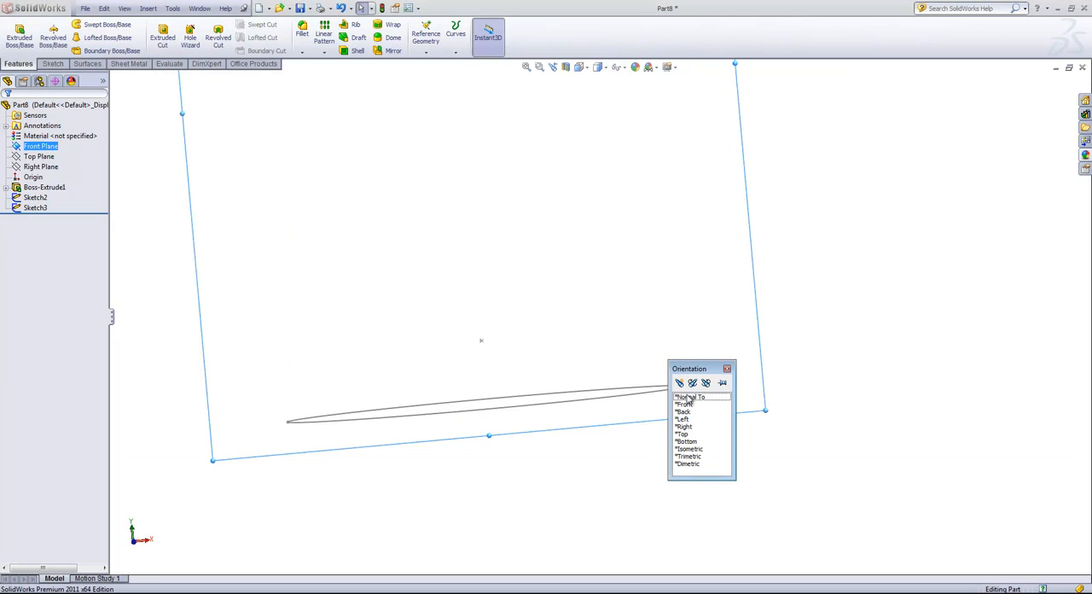
{"action": "double_click", "coordinate": [692, 394]}
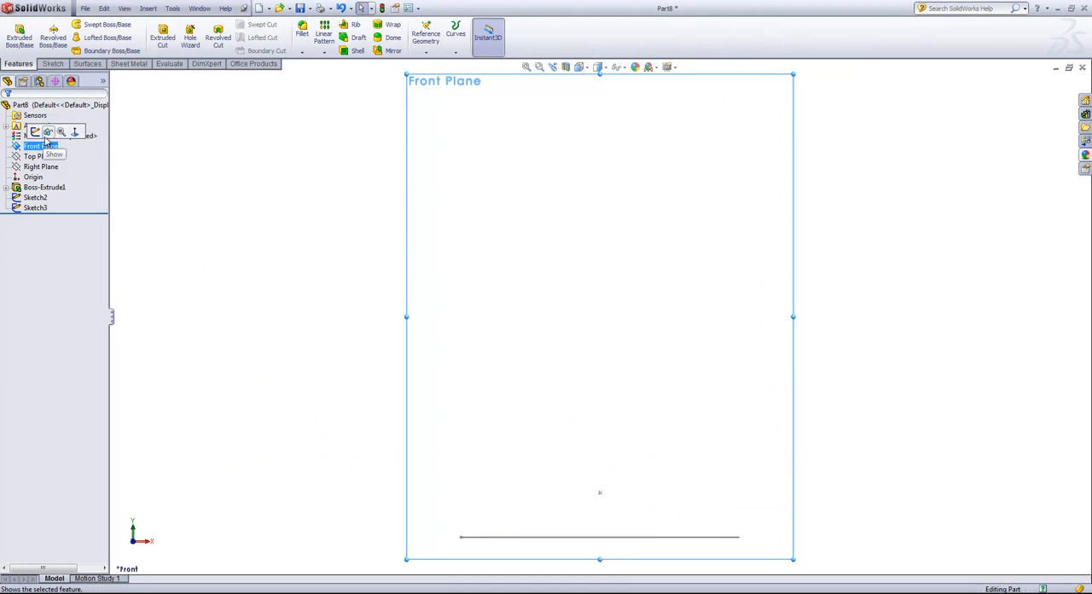
{"action": "left_click", "coordinate": [36, 157], "text": "ctrl"}
{"action": "left_click", "coordinate": [27, 148]}
{"action": "left_click", "coordinate": [29, 132]}
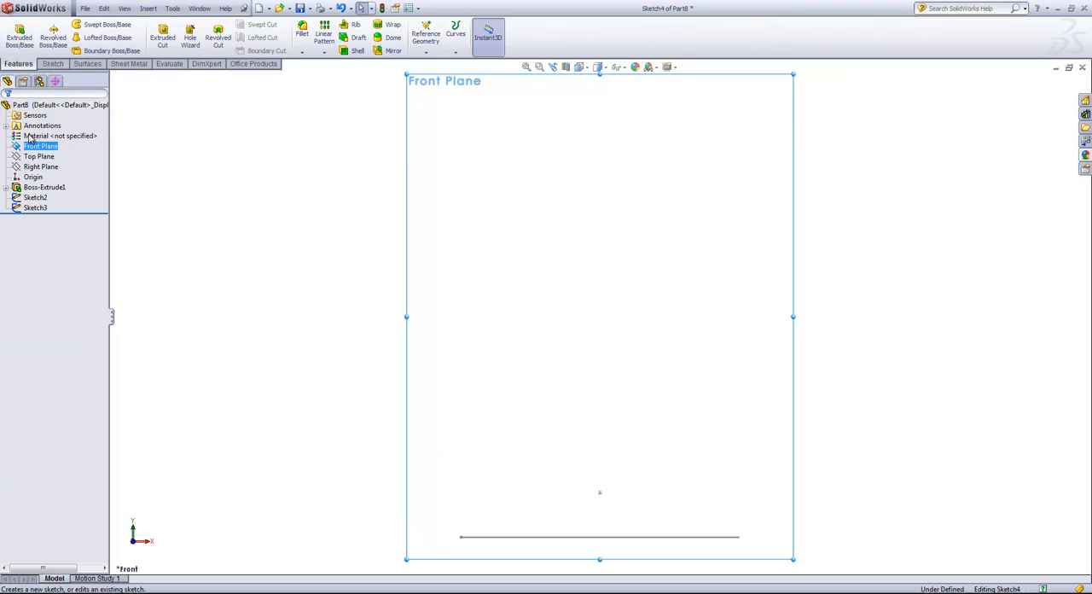
- Draw a three-point arc from the sketch point above the origin to the positive-X end of the offset ellipse
{"action": "left_click", "coordinate": [90, 39]}
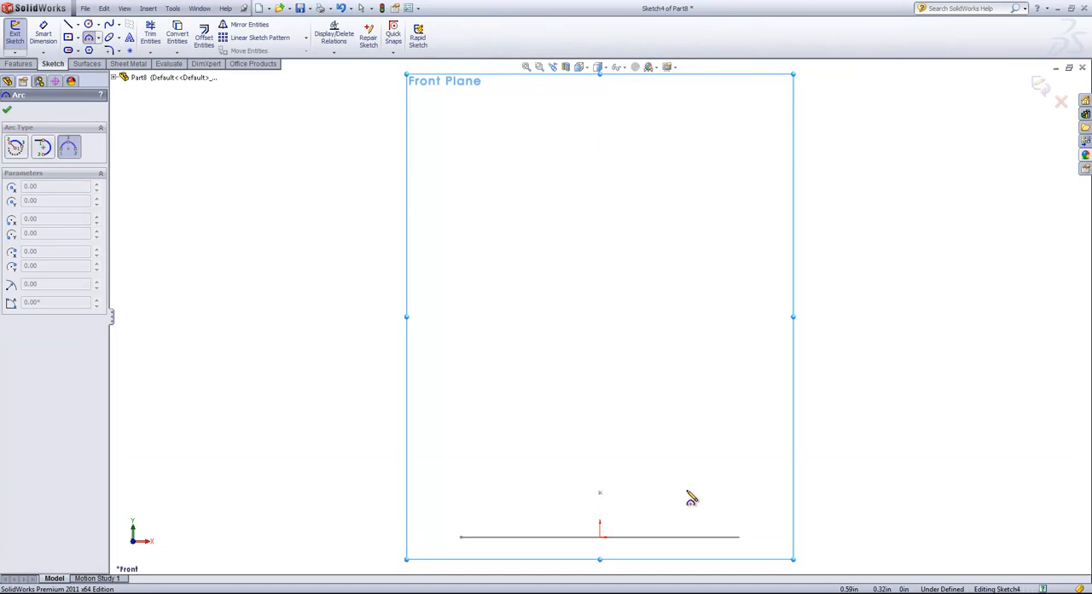
{"action": "left_click", "coordinate": [598, 490]}
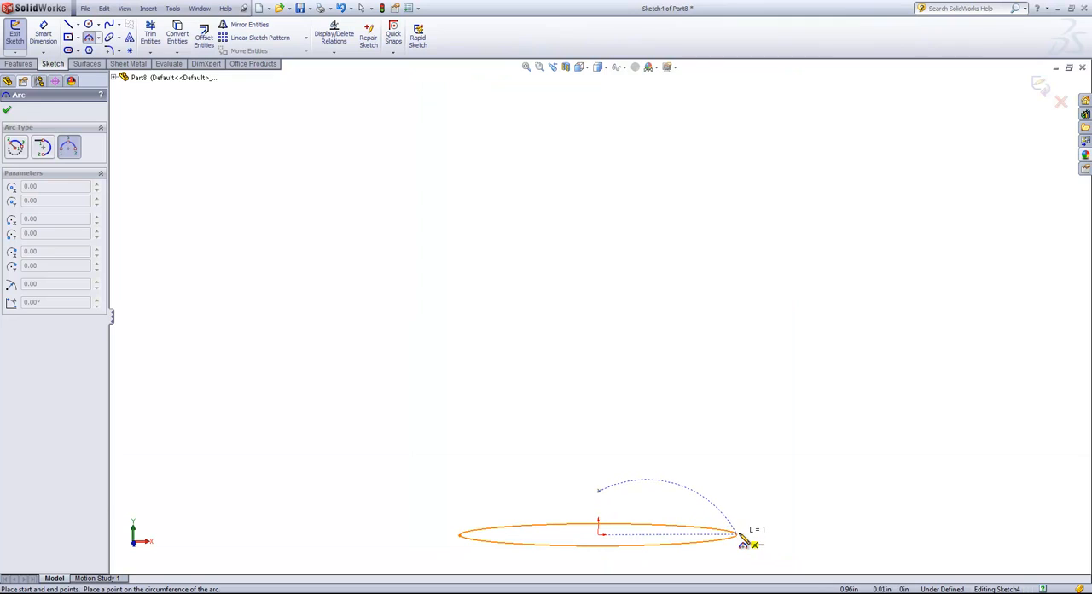
{"action": "left_click", "coordinate": [691, 512]}
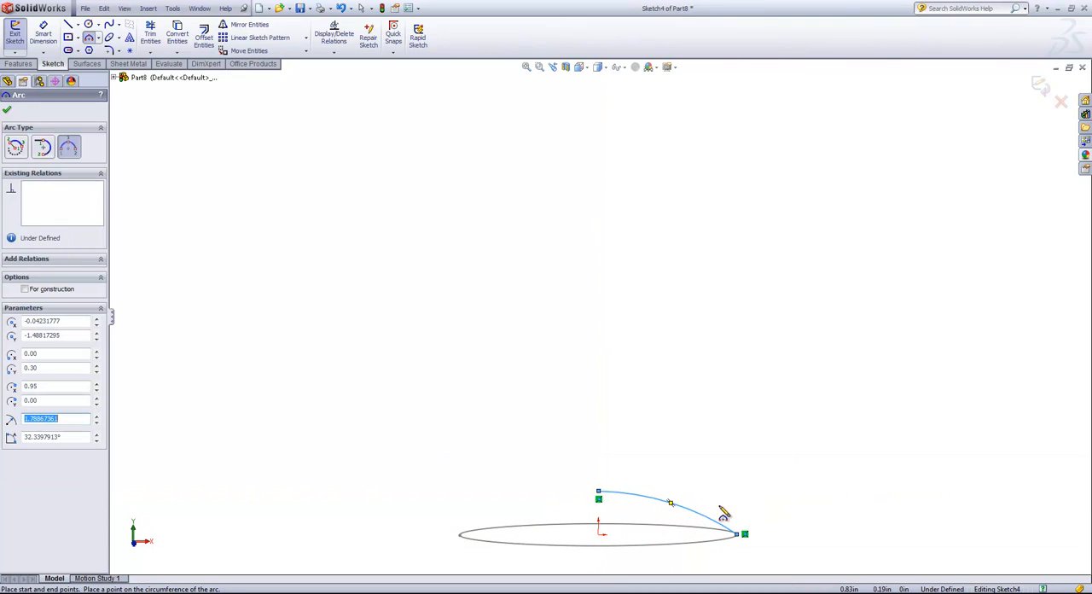
{"action": "right_click", "coordinate": [648, 444]}
{"action": "left_click", "coordinate": [655, 493]}
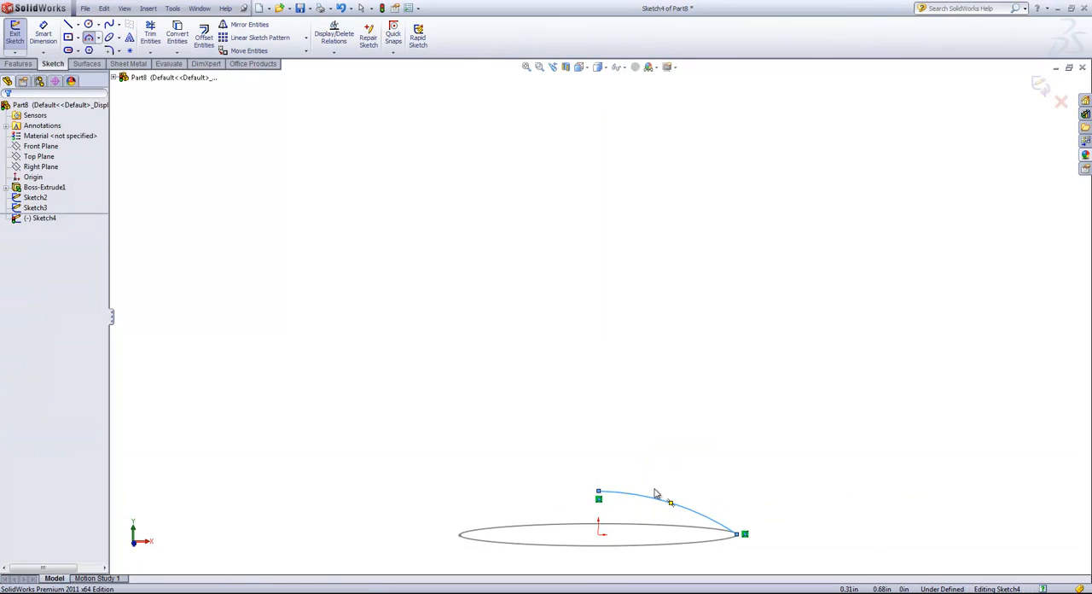
- Draw a horizontal construction line about 0.75 in long from the arc's upper endpoint, extending away from the arc
{"action": "key", "text": "l"}
{"action": "left_click", "coordinate": [598, 492]}
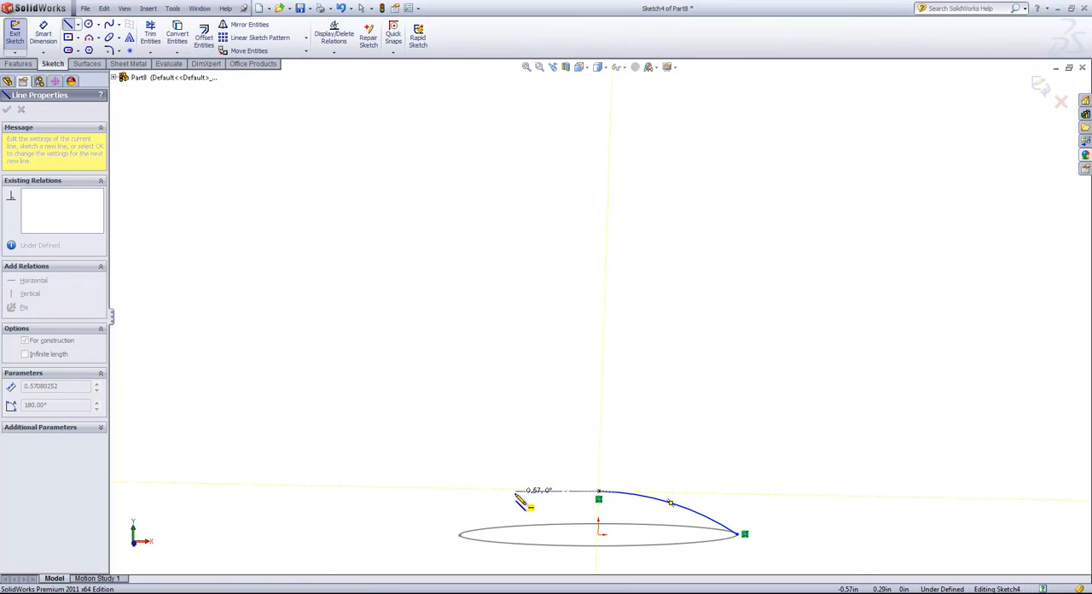
{"action": "left_click", "coordinate": [488, 491]}
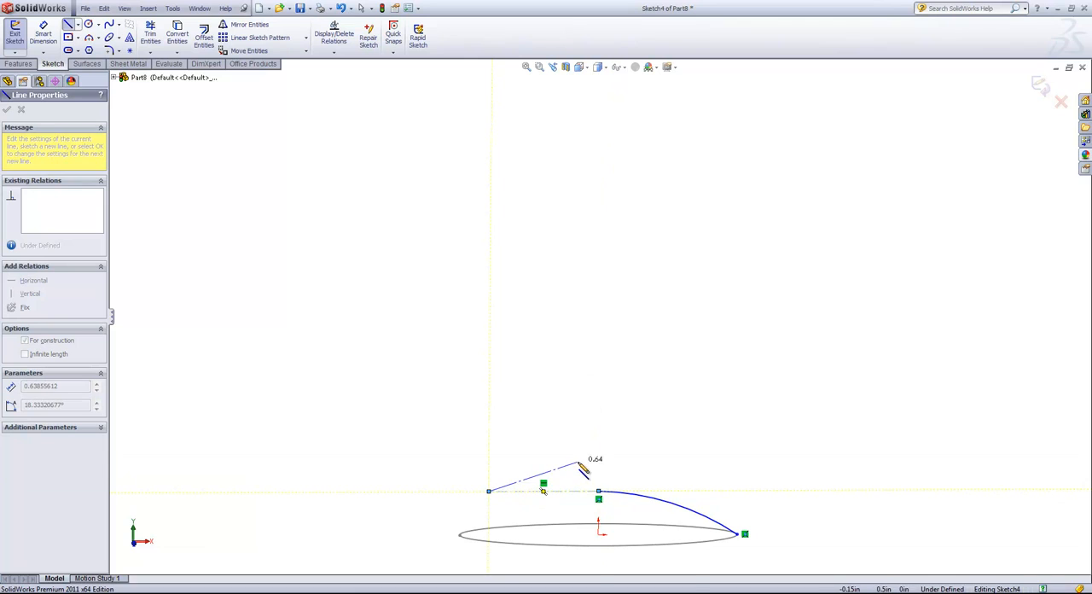
{"action": "right_click", "coordinate": [580, 465]}
{"action": "left_click", "coordinate": [606, 377]}
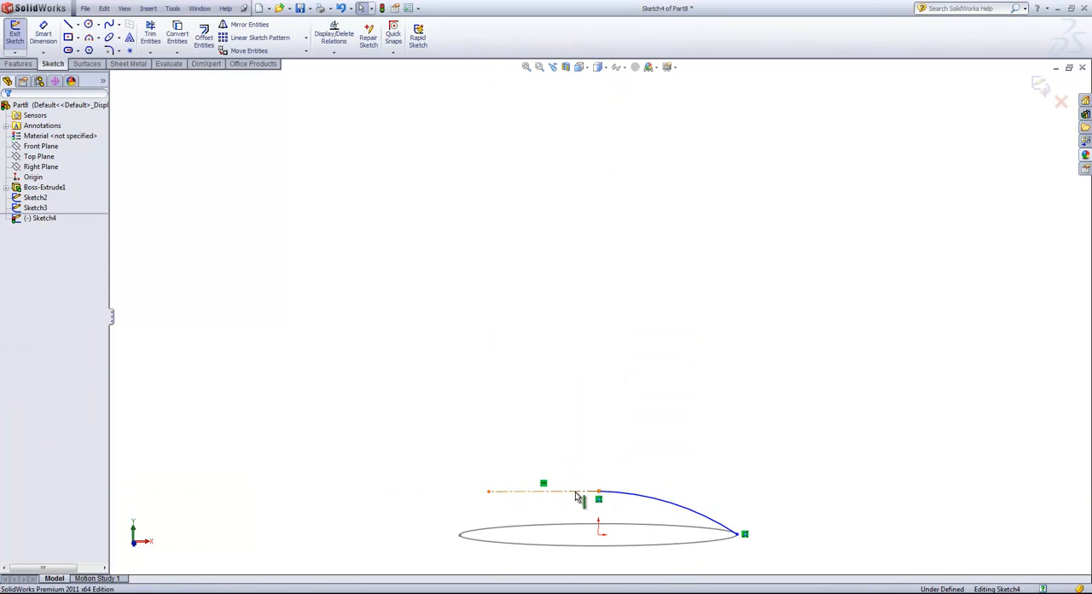
- Add a Tangent relation between the horizontal construction line and the arc
{"action": "left_click", "coordinate": [575, 492]}
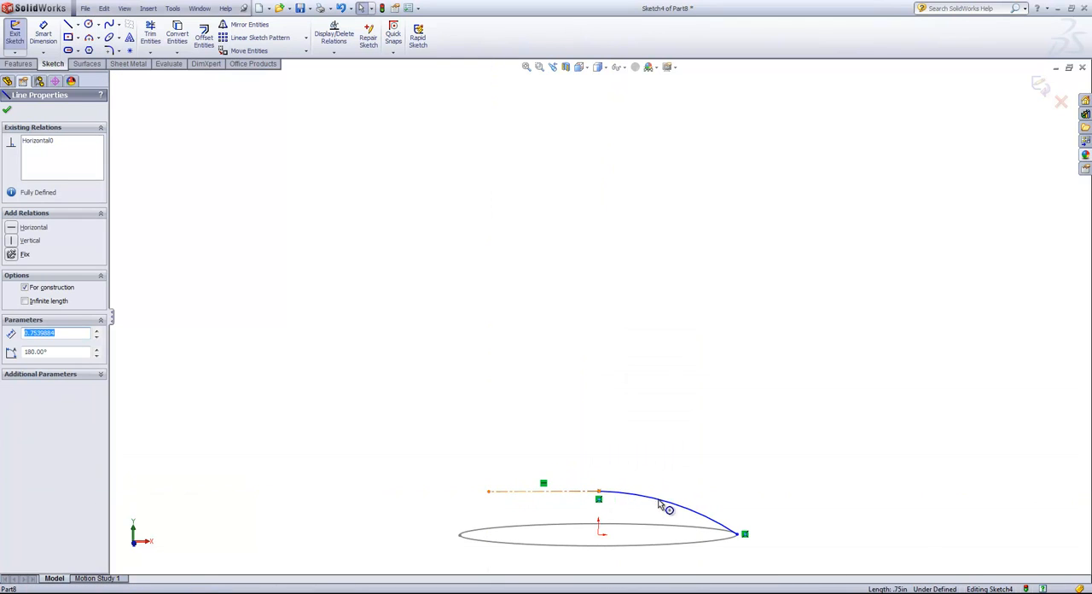
{"action": "left_click", "coordinate": [625, 499], "text": "ctrl"}
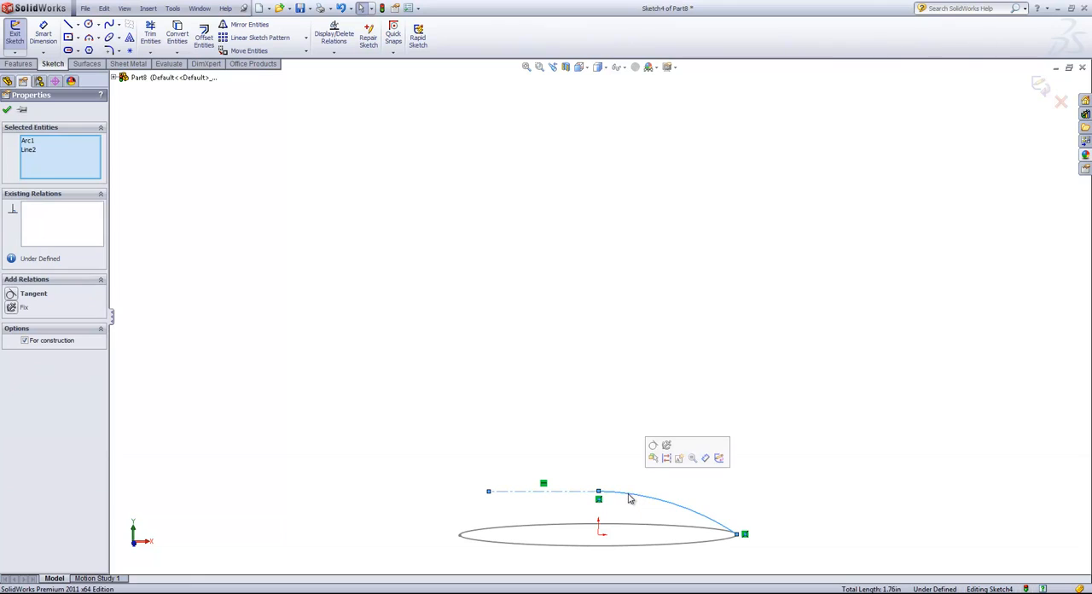
{"action": "left_click", "coordinate": [654, 452]}
{"action": "left_click", "coordinate": [657, 440]}
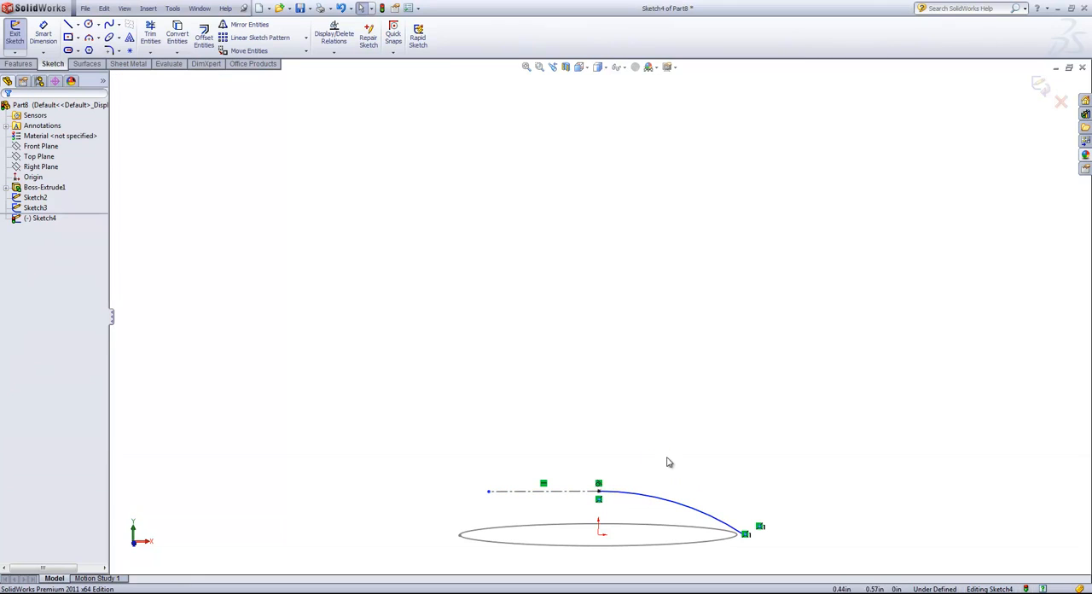
- Add a Pierce relation between the arc's lower endpoint and the offset ellipse, and exit the sketch
{"action": "middle_click_drag", "start_coordinate": [749, 550], "coordinate": [758, 553]}
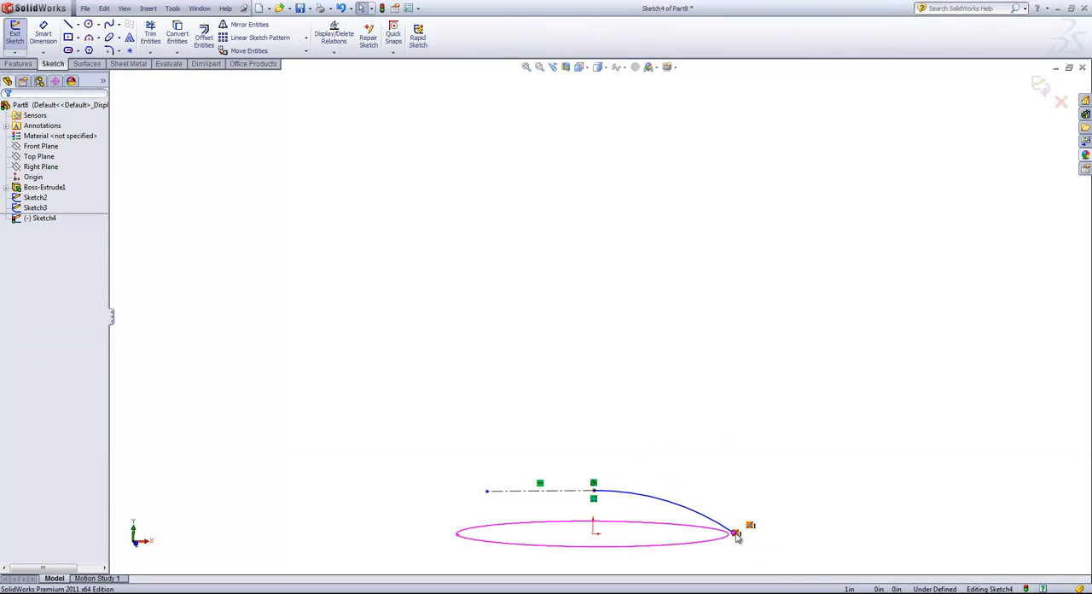
{"action": "left_click", "coordinate": [735, 533]}
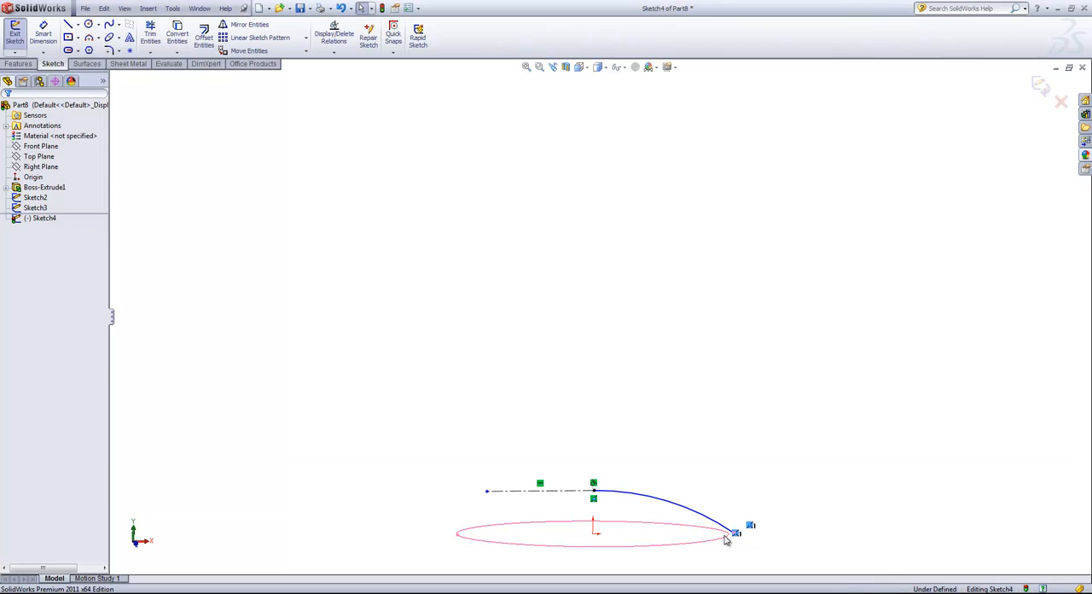
{"action": "left_click", "coordinate": [762, 546]}
{"action": "scroll", "coordinate": [735, 539], "scroll_direction": "down", "scroll_amount": 4}
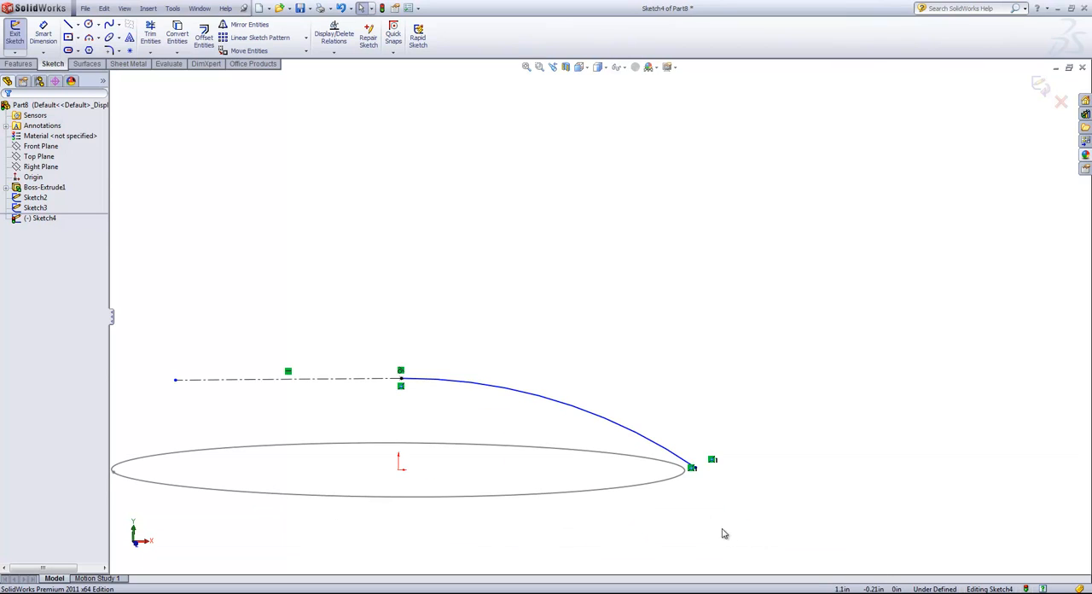
{"action": "middle_click_drag", "start_coordinate": [722, 528], "coordinate": [691, 511]}
{"action": "left_click", "coordinate": [707, 464]}
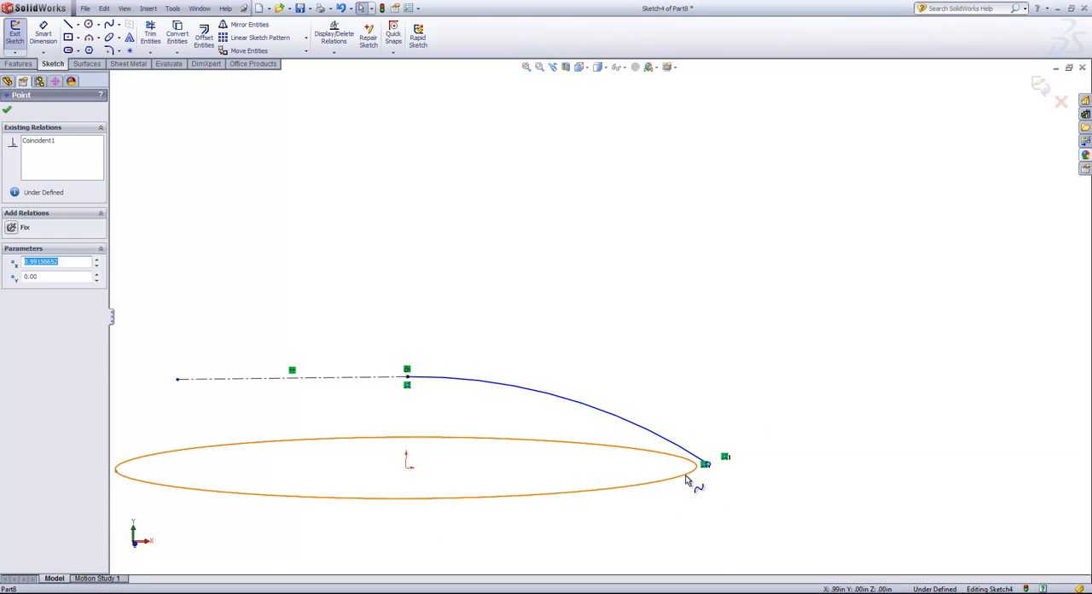
{"action": "left_click", "coordinate": [686, 481], "text": "ctrl"}
{"action": "left_click", "coordinate": [744, 438]}
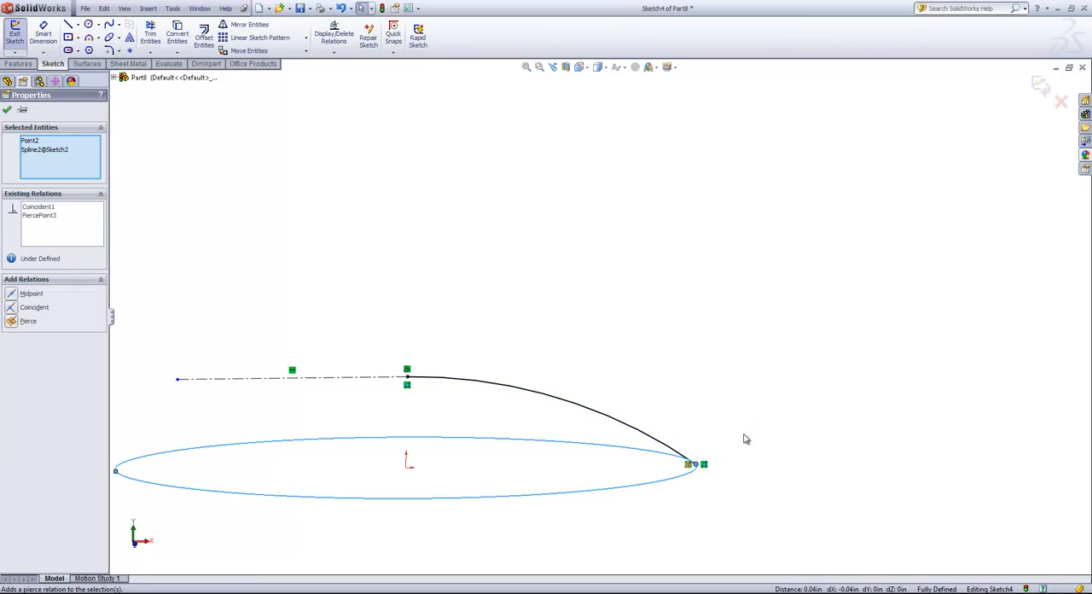
{"action": "left_click", "coordinate": [738, 413]}
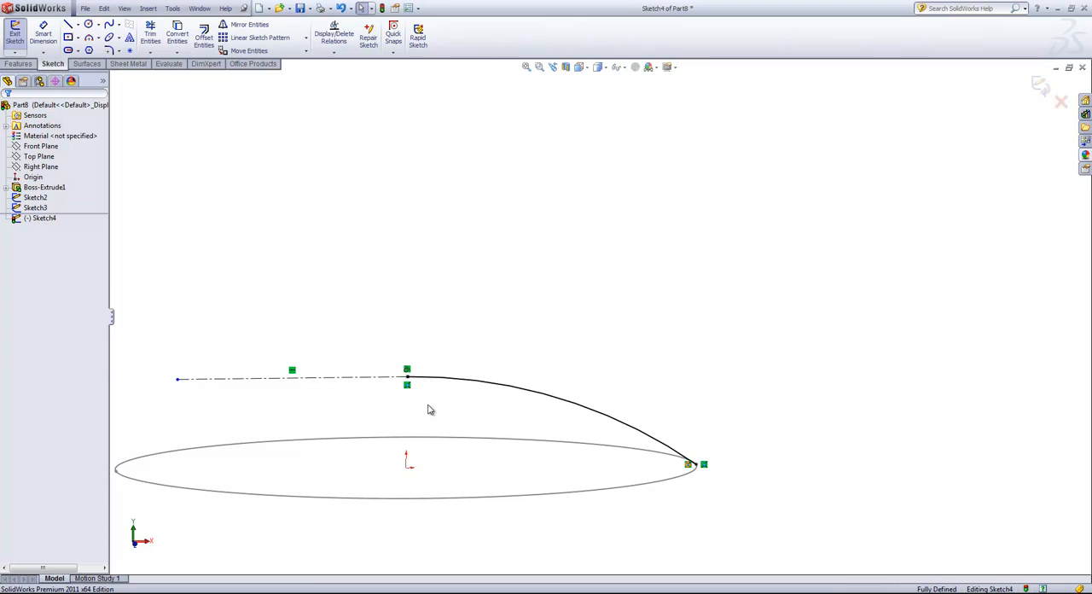
{"action": "left_click", "coordinate": [1037, 88]}
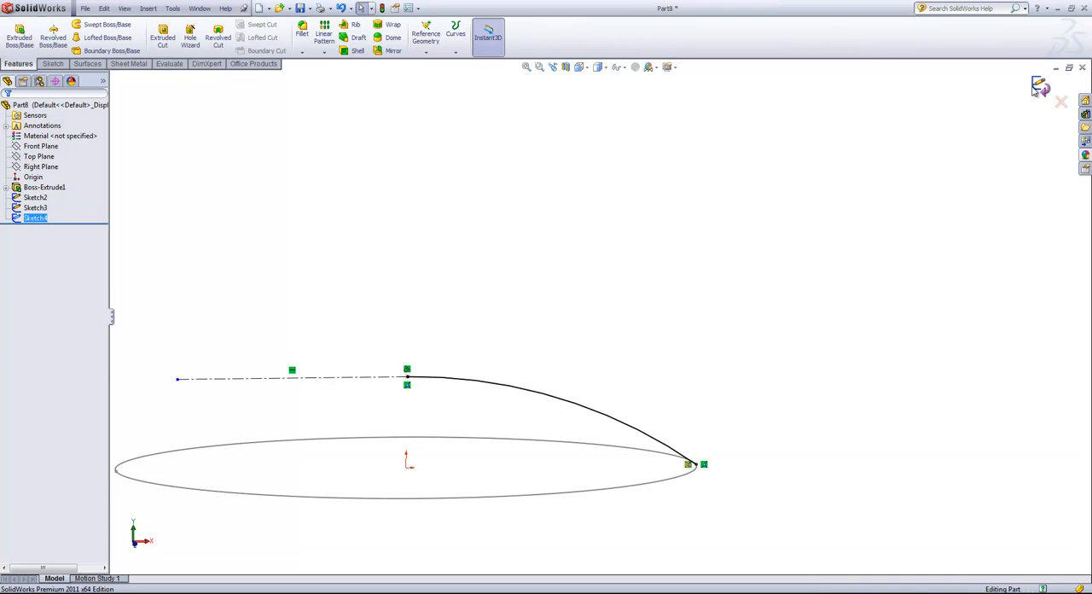
{"action": "left_click", "coordinate": [742, 262]}
- Start a second sketch on the Front Plane and convert the existing arc into it
{"action": "left_click", "coordinate": [19, 147]}
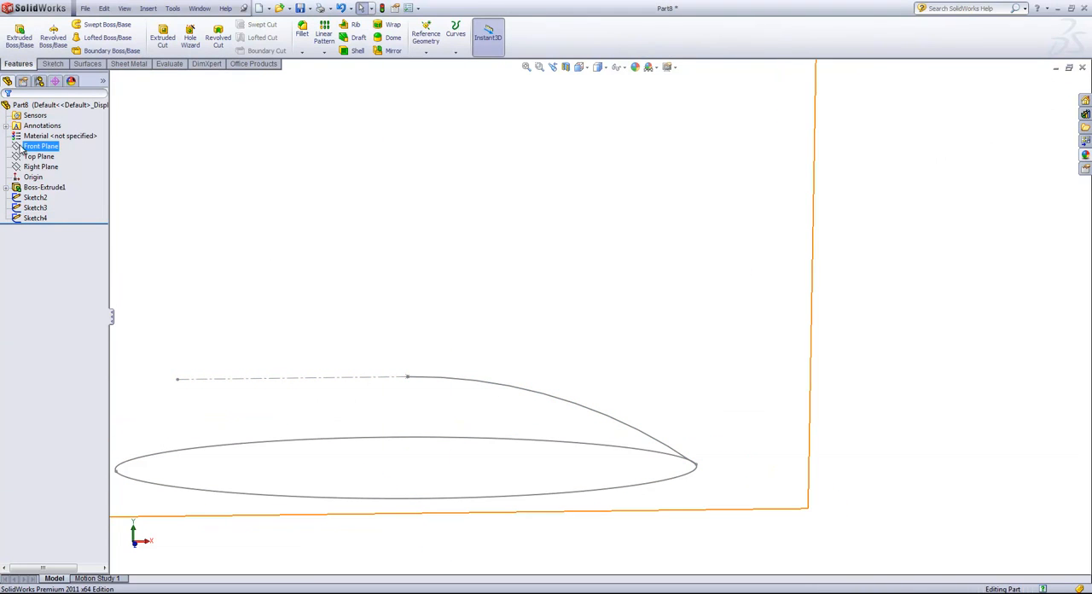
{"action": "left_click", "coordinate": [53, 64]}
{"action": "left_click", "coordinate": [15, 34]}
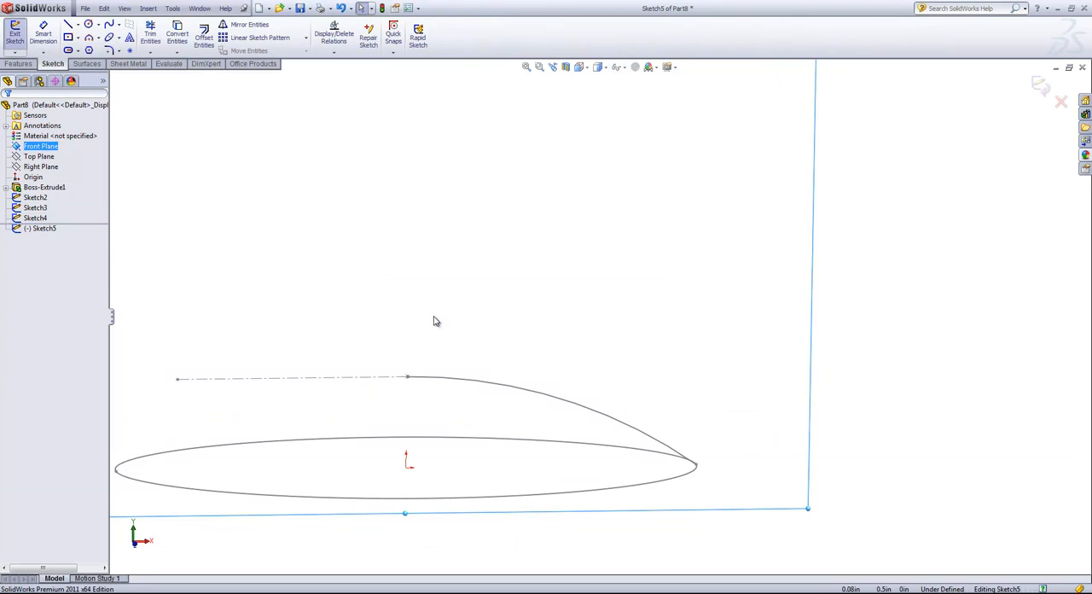
{"action": "left_click", "coordinate": [465, 381]}
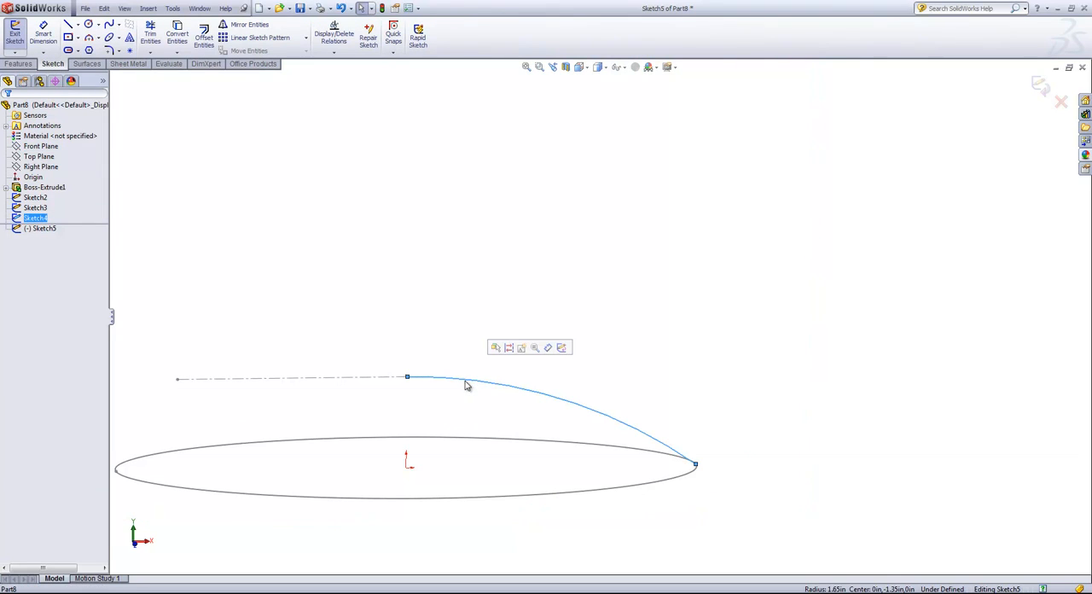
{"action": "left_click", "coordinate": [177, 35]}
{"action": "left_click", "coordinate": [8, 112]}
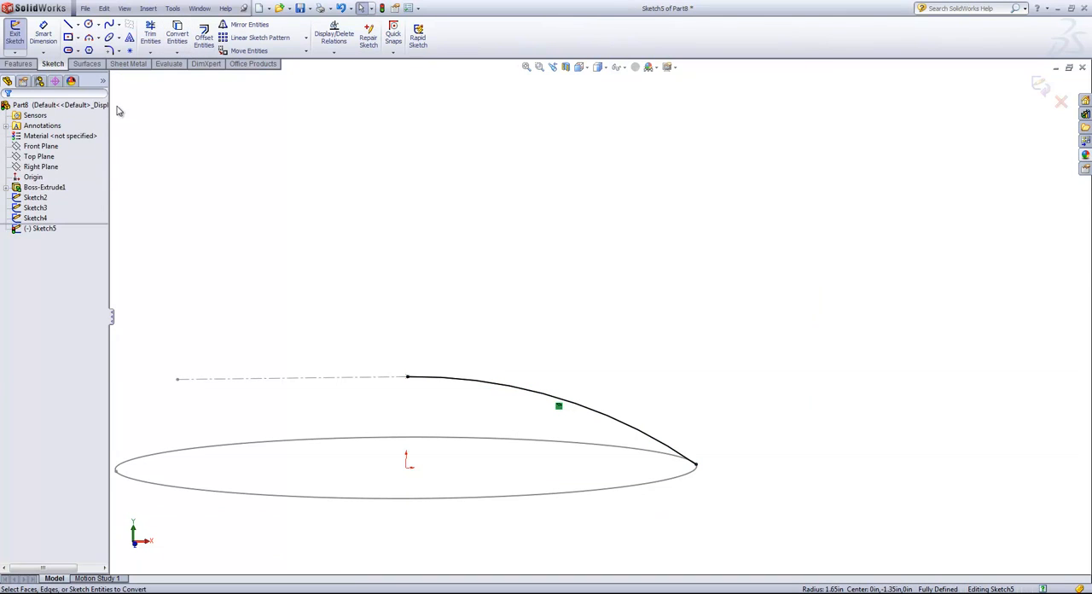
- Draw a vertical 0.3 in centerline from the converted arc's upper endpoint down to the origin
{"action": "left_click", "coordinate": [79, 25]}
{"action": "left_click", "coordinate": [92, 48]}
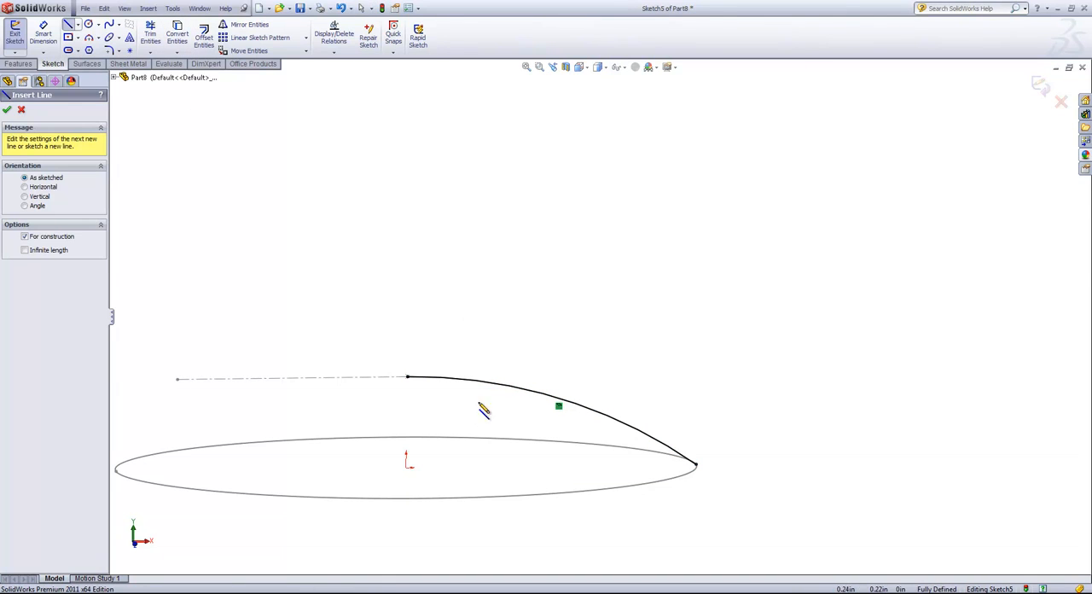
{"action": "left_click", "coordinate": [407, 377]}
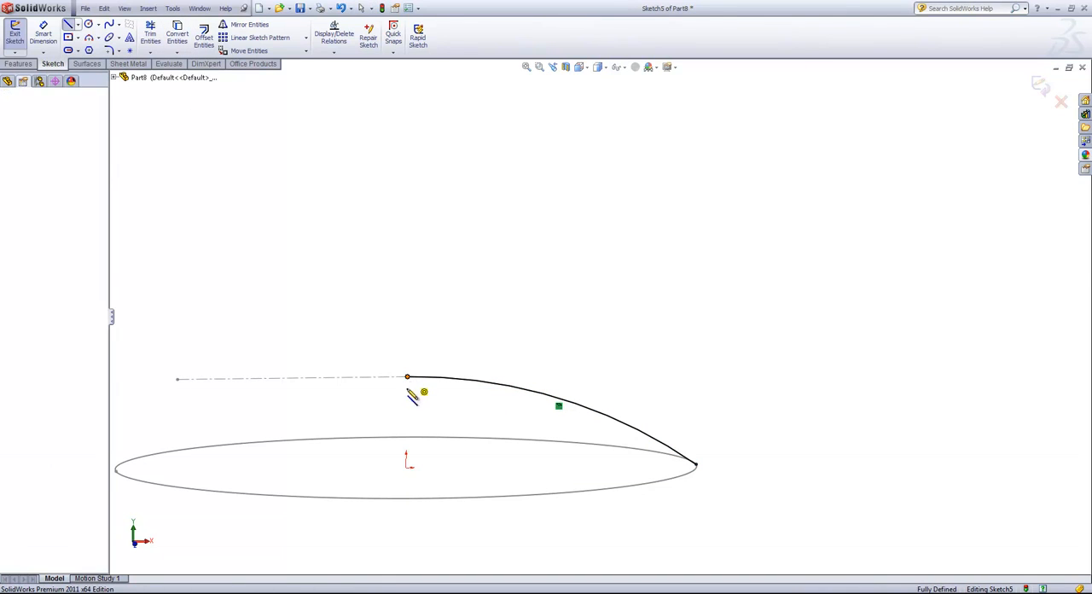
{"action": "left_click", "coordinate": [405, 467]}
{"action": "right_click", "coordinate": [444, 459]}
{"action": "left_click", "coordinate": [461, 377]}
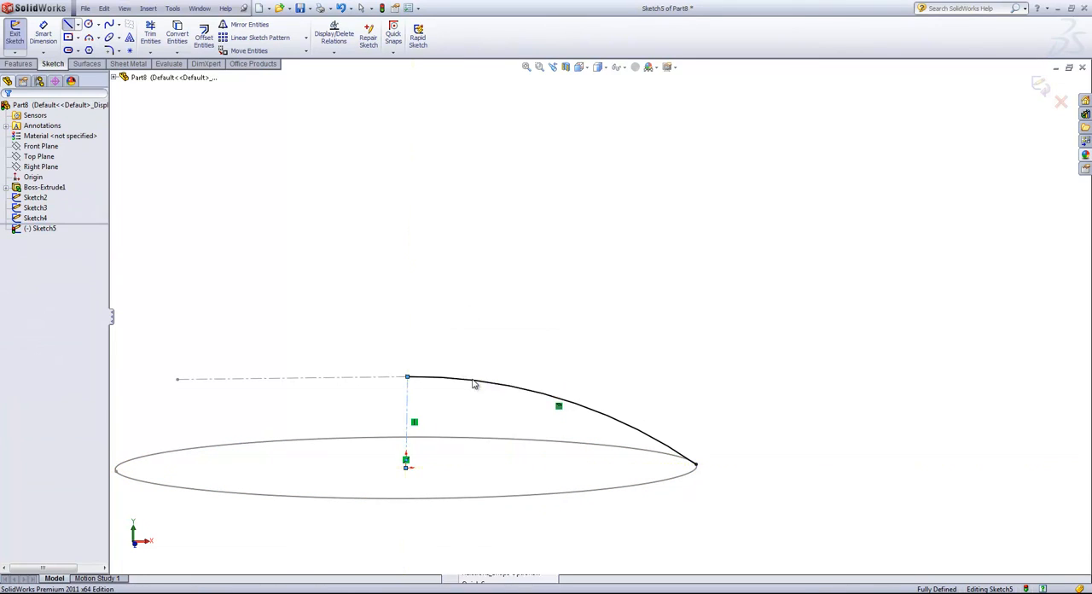
- Mirror the converted arc about the vertical centerline with Copy turned off, and exit the sketch
{"action": "left_click", "coordinate": [243, 24]}
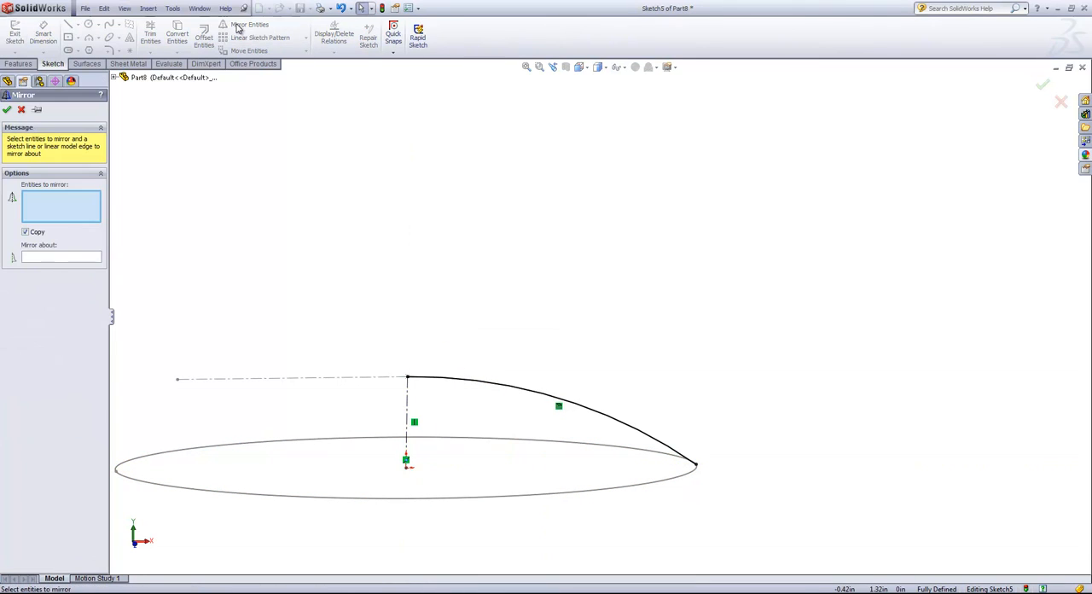
{"action": "left_click", "coordinate": [452, 382]}
{"action": "left_click", "coordinate": [60, 258]}
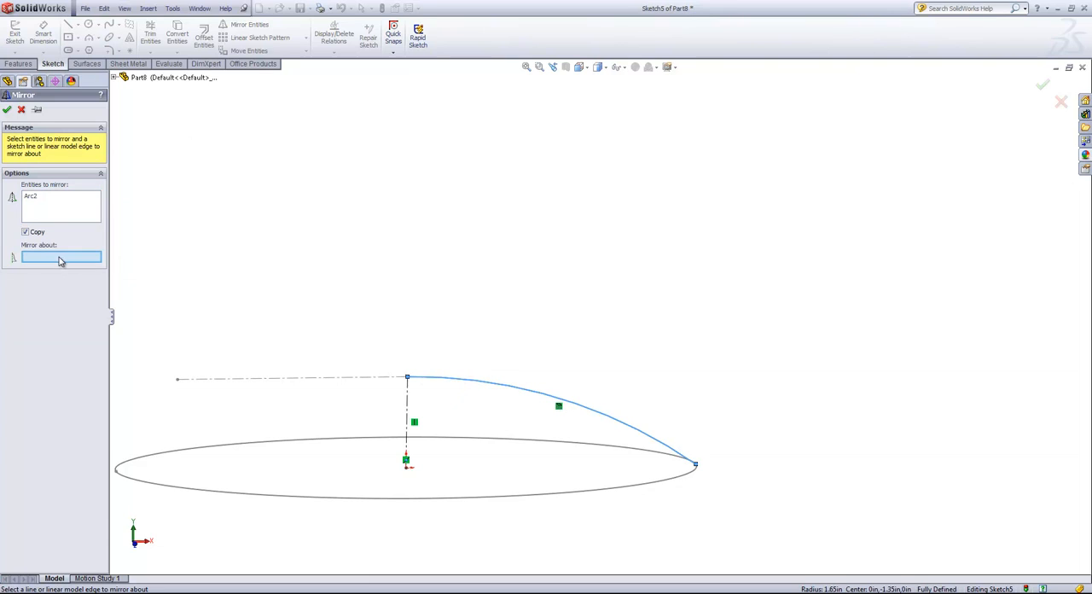
{"action": "left_click", "coordinate": [408, 410]}
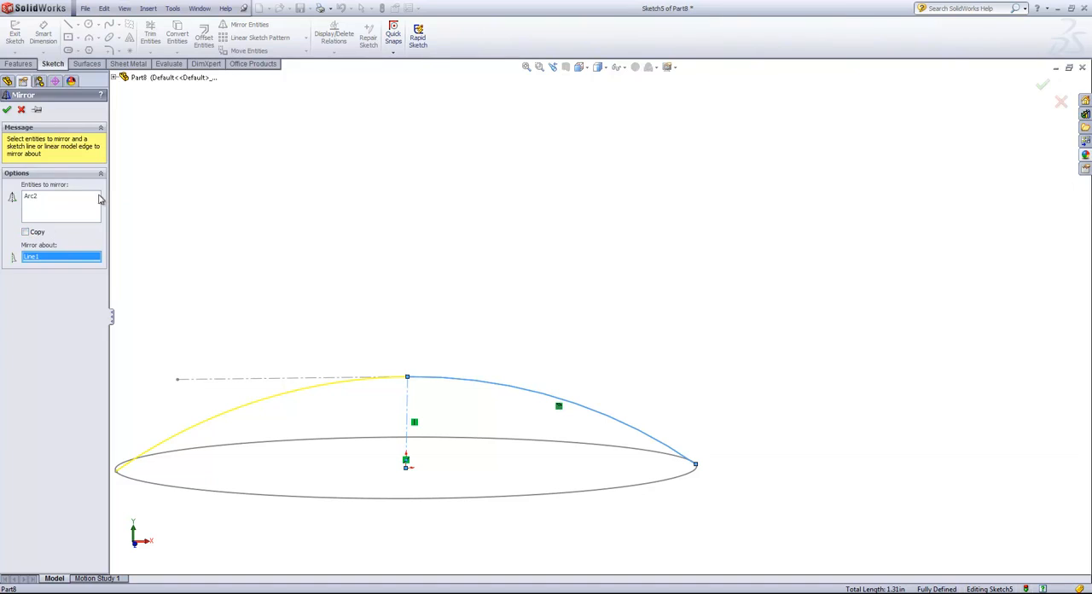
{"action": "left_click", "coordinate": [7, 108]}
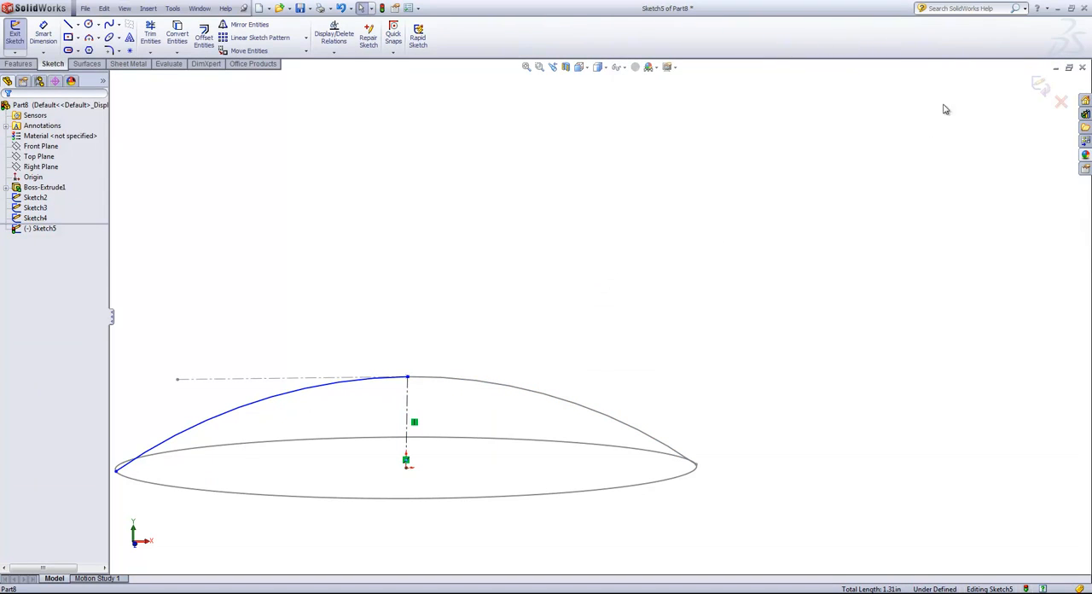
{"action": "left_click", "coordinate": [1039, 85]}
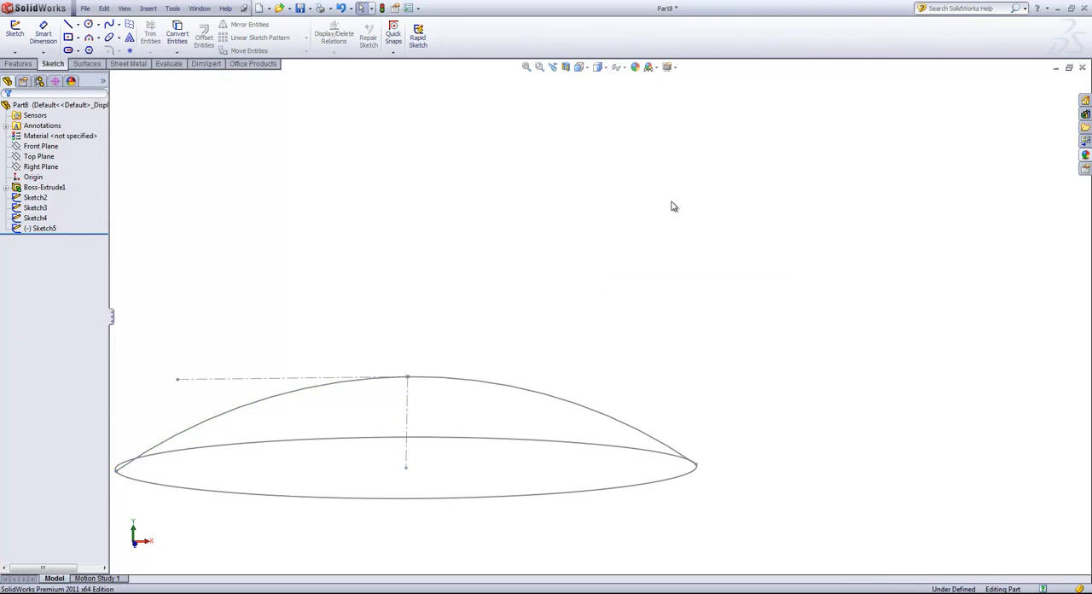
- Start a new sketch on the Right Plane
{"action": "scroll", "coordinate": [673, 206], "scroll_direction": "up", "scroll_amount": 4}
{"action": "mouse_move", "coordinate": [679, 237]}
{"action": "middle_mouse_down"}
{"action": "mouse_move", "coordinate": [619, 224]}
{"action": "mouse_move", "coordinate": [554, 242]}
{"action": "mouse_move", "coordinate": [556, 258]}
{"action": "middle_mouse_up"}
{"action": "left_click", "coordinate": [40, 166]}
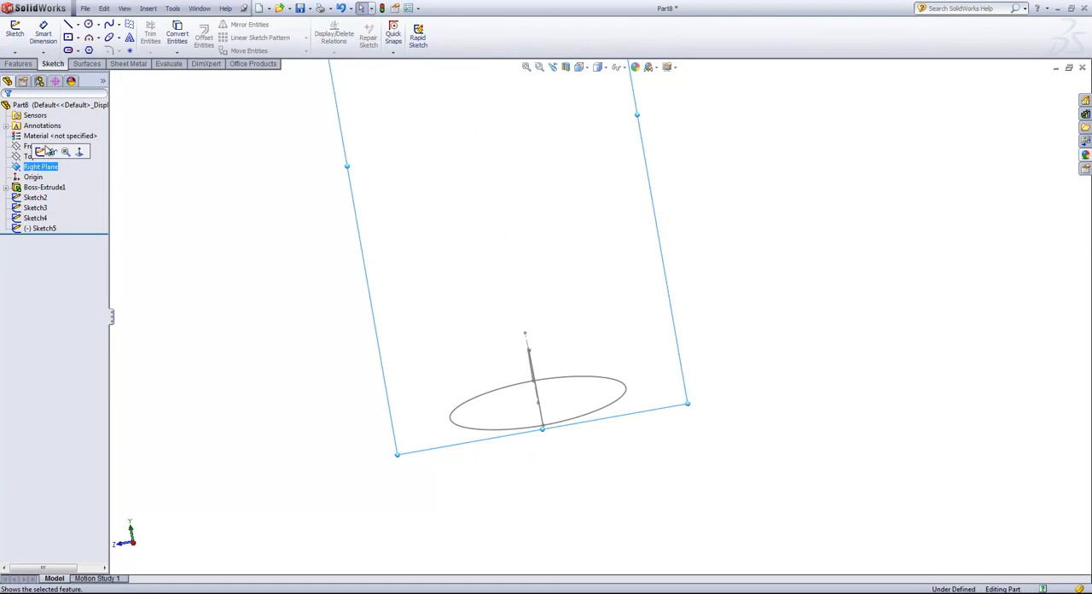
{"action": "left_click", "coordinate": [40, 146]}
{"action": "left_click", "coordinate": [41, 166]}
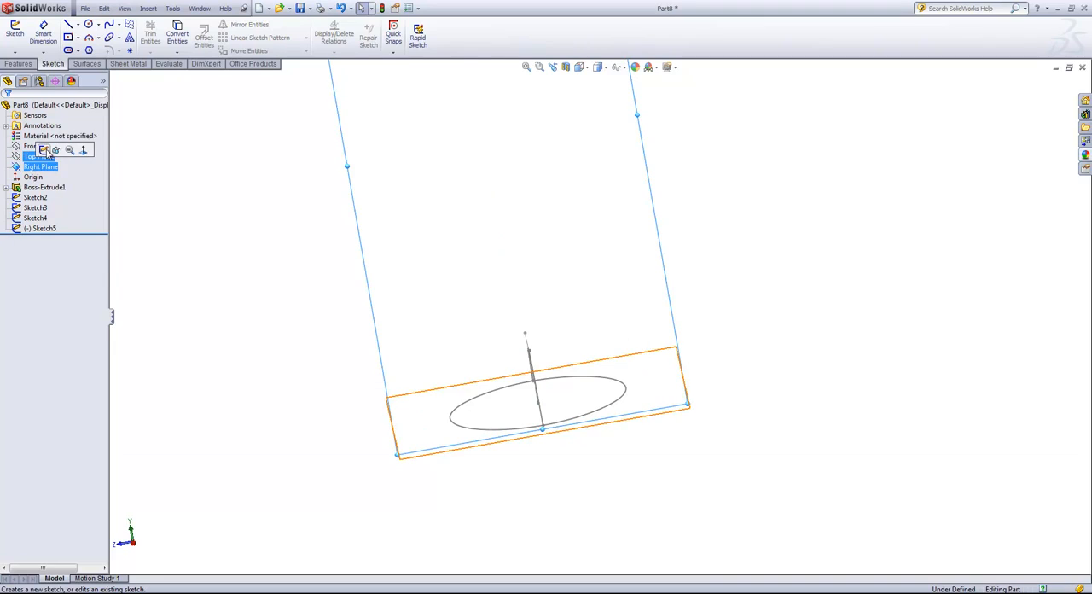
{"action": "left_click", "coordinate": [43, 150]}
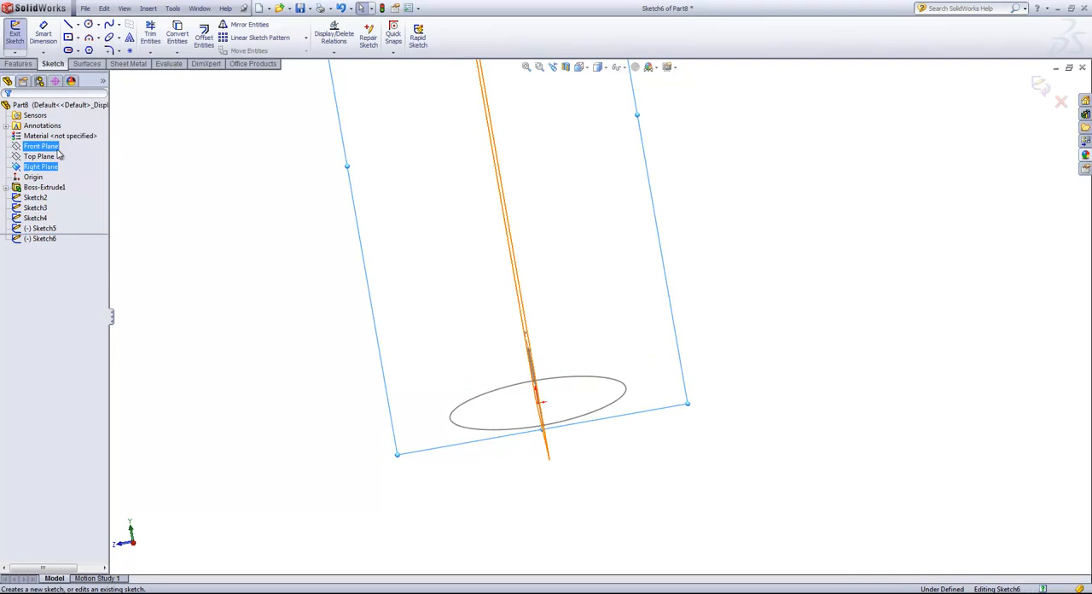
- Facing the sketch plane, draw a three-point arc of about 1.16 in radius from the existing arcs' apex to the ellipse's positive-X sketch end
{"action": "left_click", "coordinate": [89, 38]}
{"action": "key", "text": "space"}
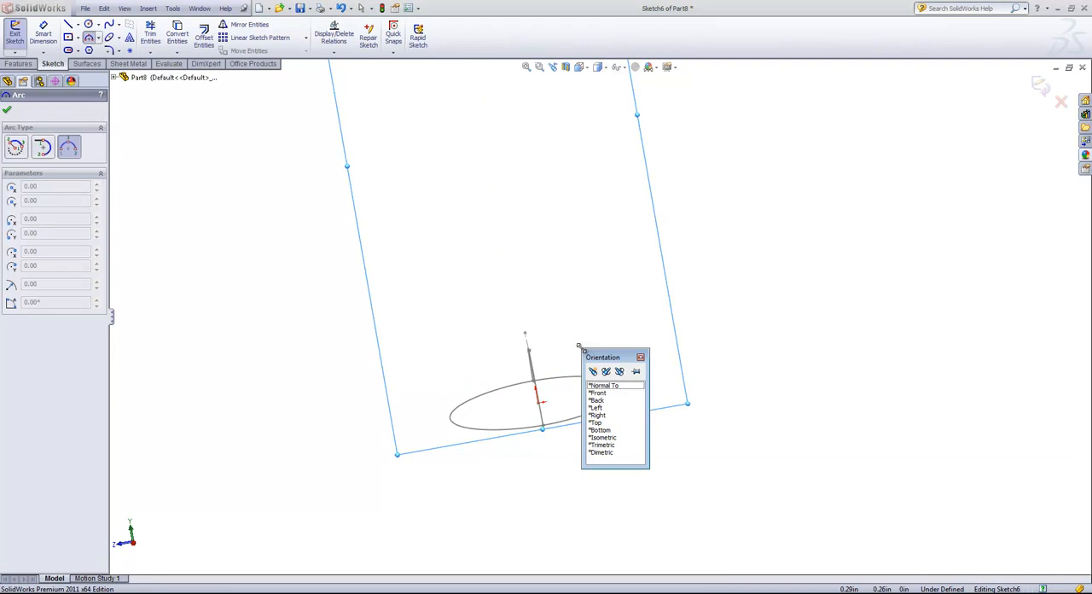
{"action": "left_click", "coordinate": [605, 386]}
{"action": "scroll", "coordinate": [638, 484], "scroll_direction": "down", "scroll_amount": 5}
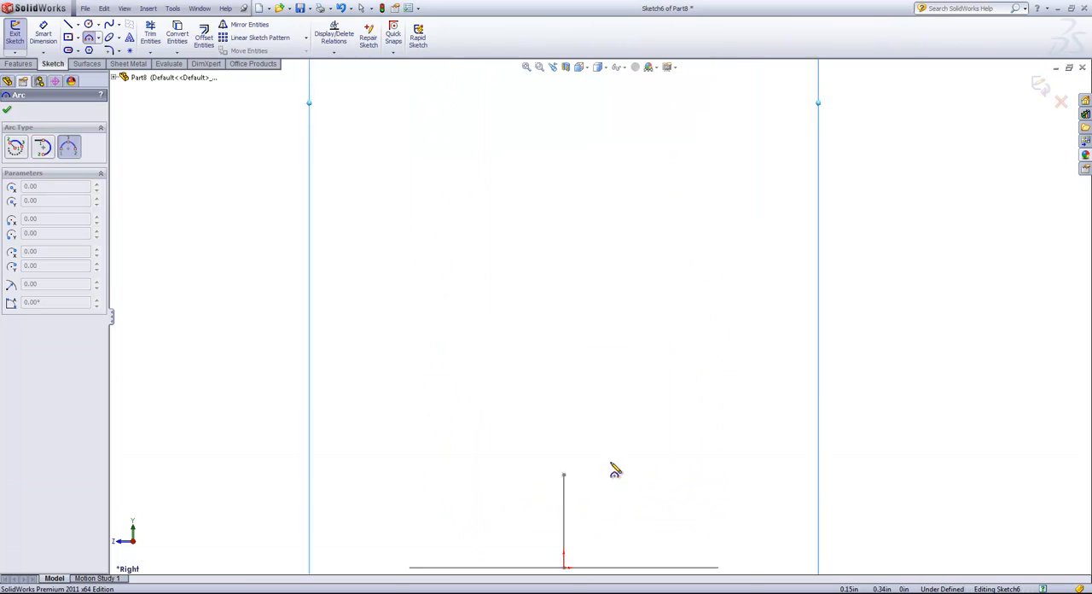
{"action": "left_click", "coordinate": [553, 470]}
{"action": "scroll", "coordinate": [681, 553], "scroll_direction": "up", "scroll_amount": 2}
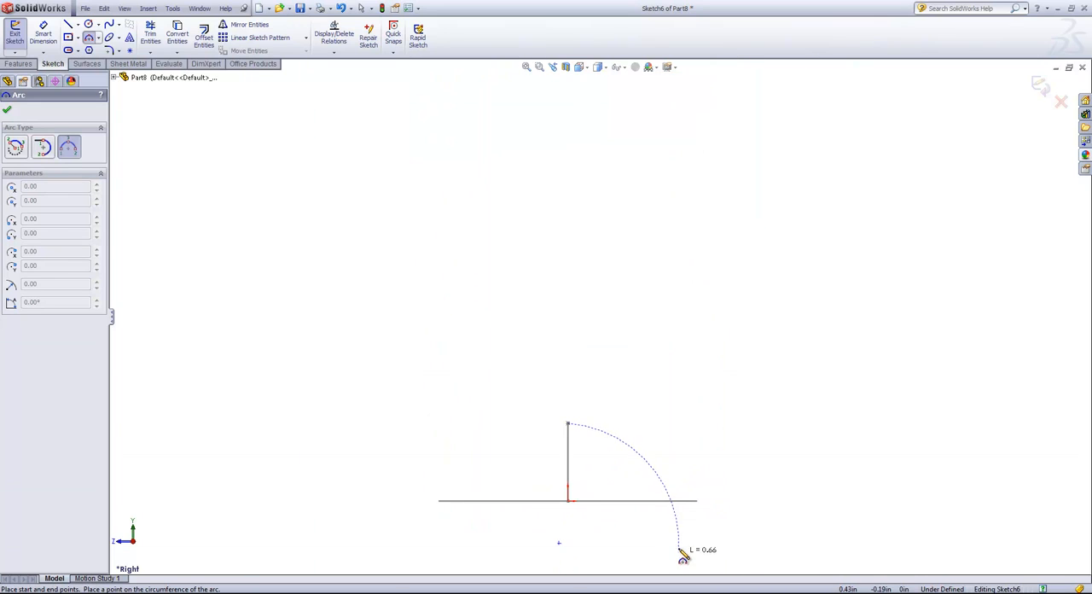
{"action": "left_click", "coordinate": [697, 502]}
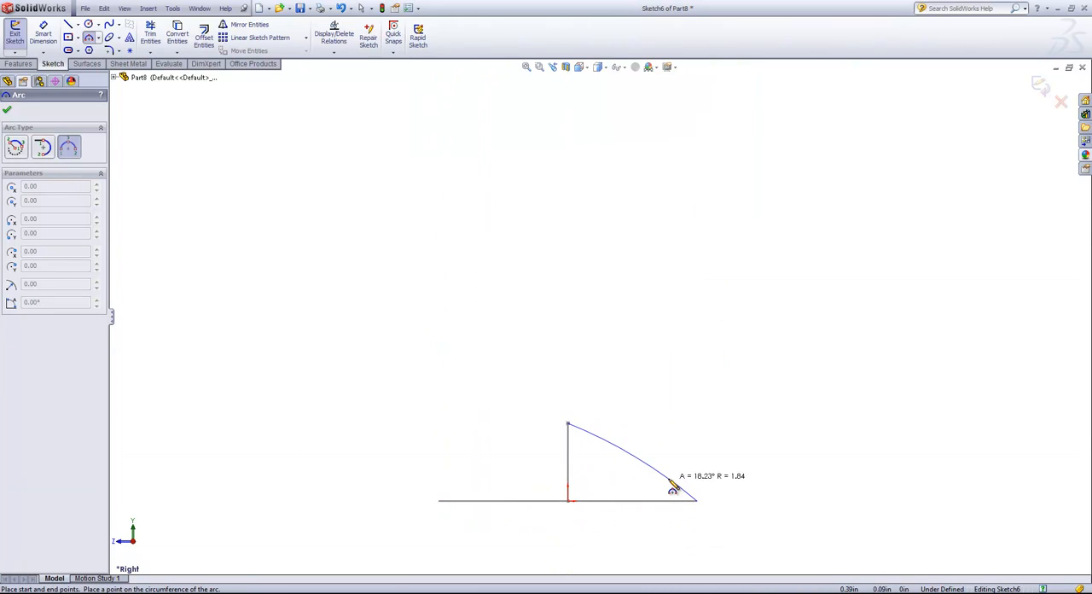
{"action": "left_click", "coordinate": [669, 482]}
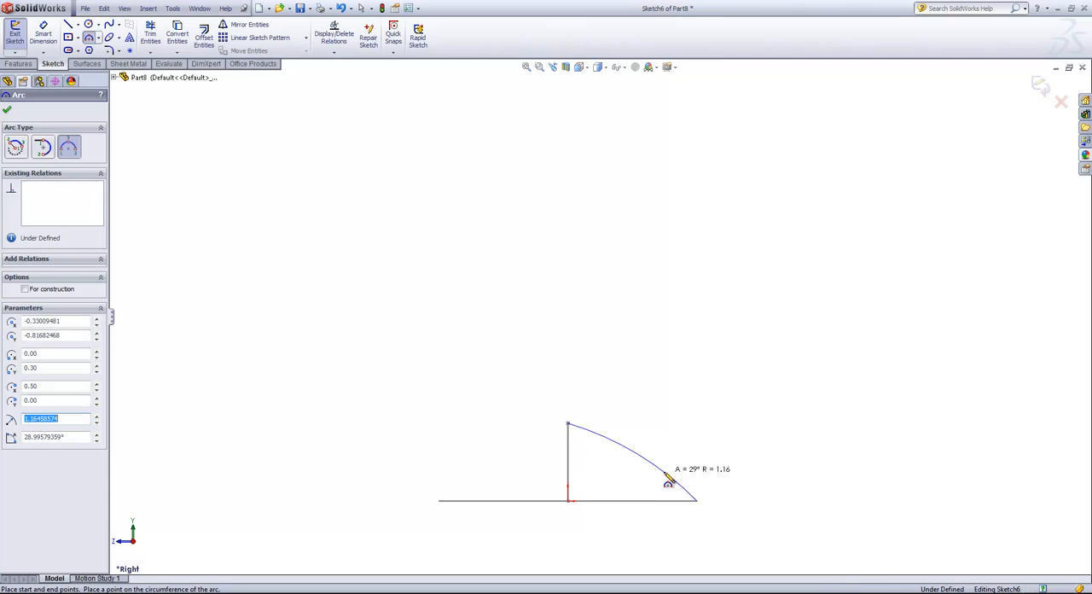
- Draw a horizontal centerline about 0.31 in long from the arc's upper endpoint, extending away from the arc
{"action": "right_click", "coordinate": [701, 454]}
{"action": "left_click", "coordinate": [720, 478]}
{"action": "left_click", "coordinate": [729, 489]}
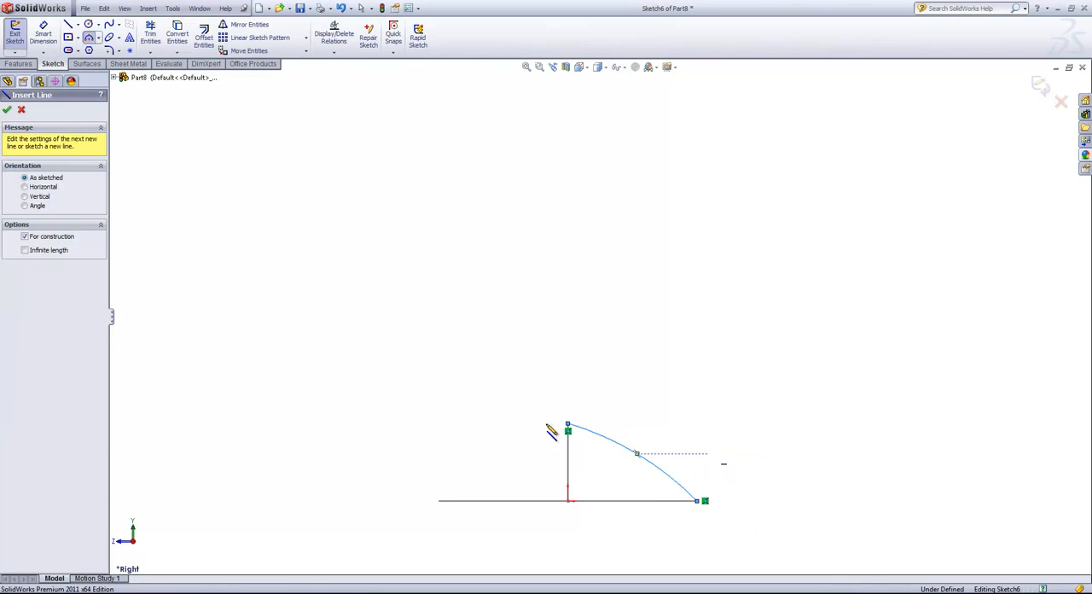
{"action": "left_click", "coordinate": [487, 423]}
{"action": "right_click", "coordinate": [537, 420]}
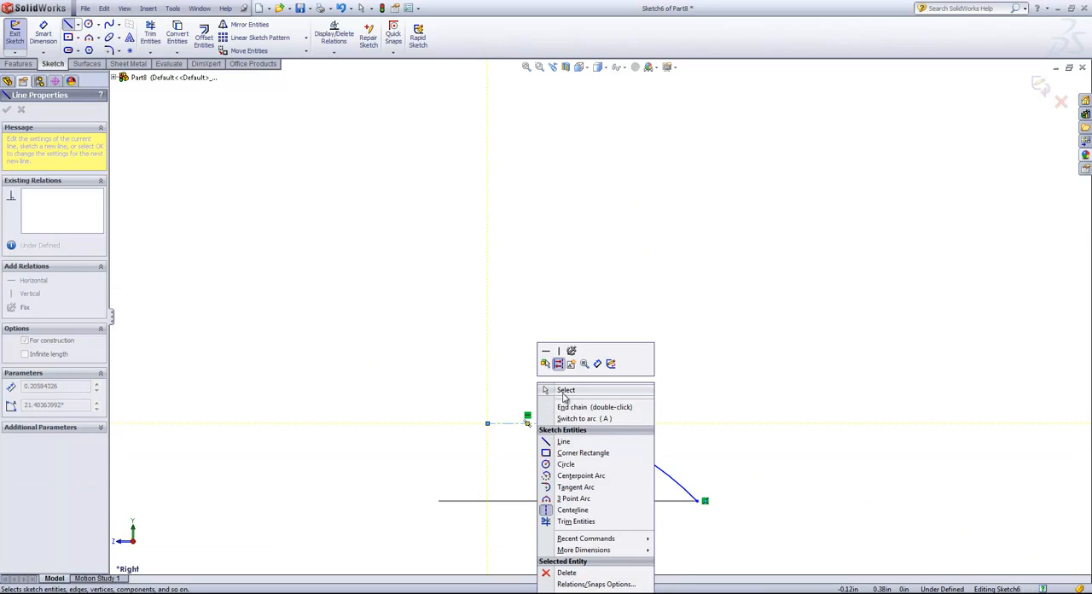
{"action": "left_click", "coordinate": [565, 389]}
- Add a Tangent relation between the new arc and the horizontal centerline
{"action": "left_click", "coordinate": [548, 423]}
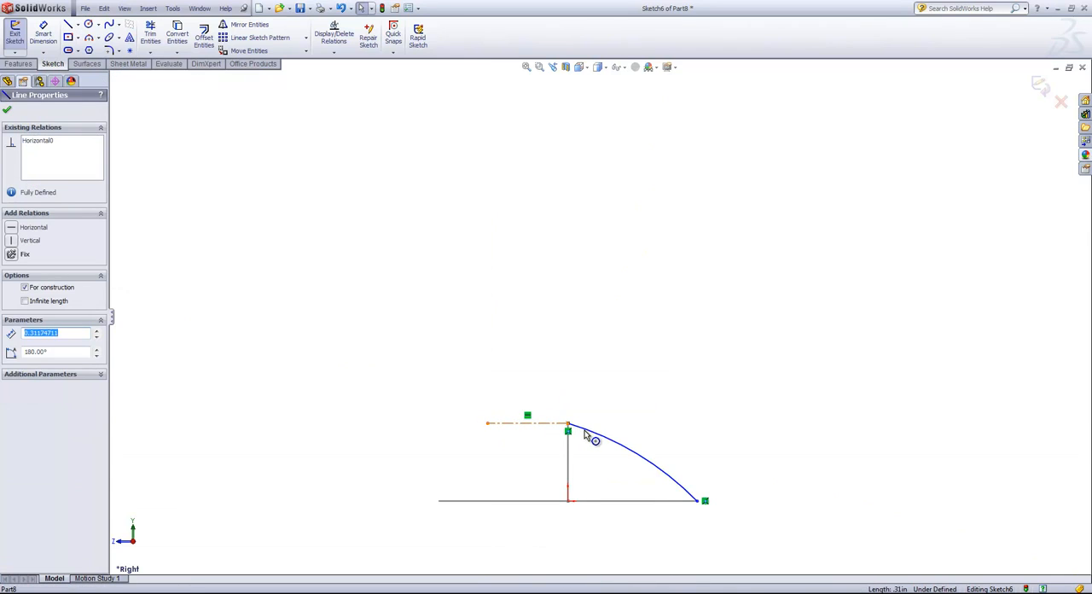
{"action": "left_click", "coordinate": [582, 432], "text": "ctrl"}
{"action": "left_click", "coordinate": [614, 381]}
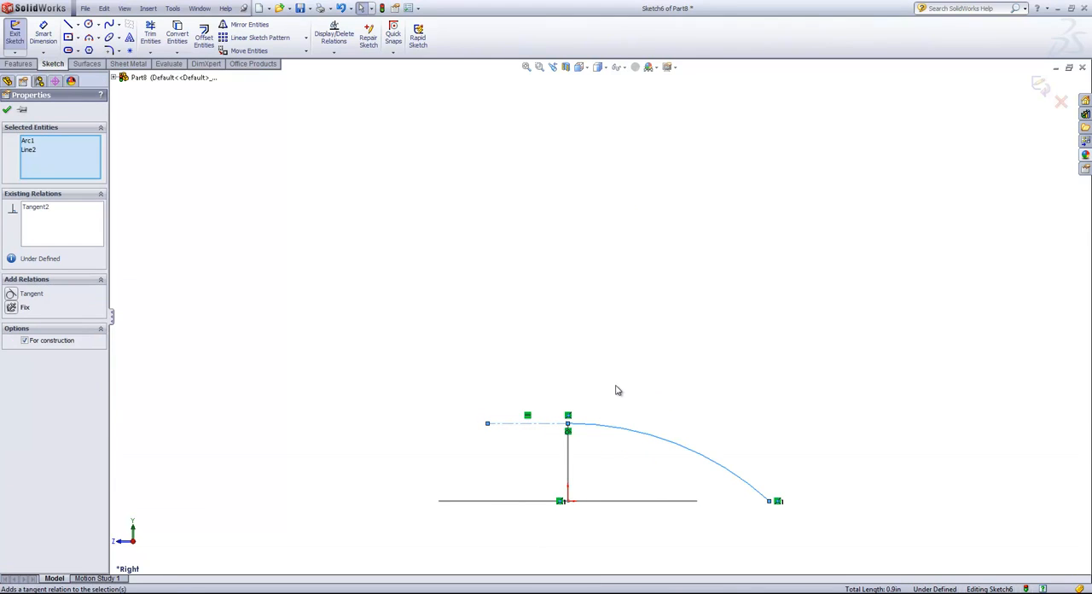
{"action": "left_click", "coordinate": [679, 391]}
- Add a Pierce relation between the Right Plane arc's lower endpoint and the offset ellipse, and exit the sketch
{"action": "middle_click_drag", "start_coordinate": [679, 388], "coordinate": [687, 415]}
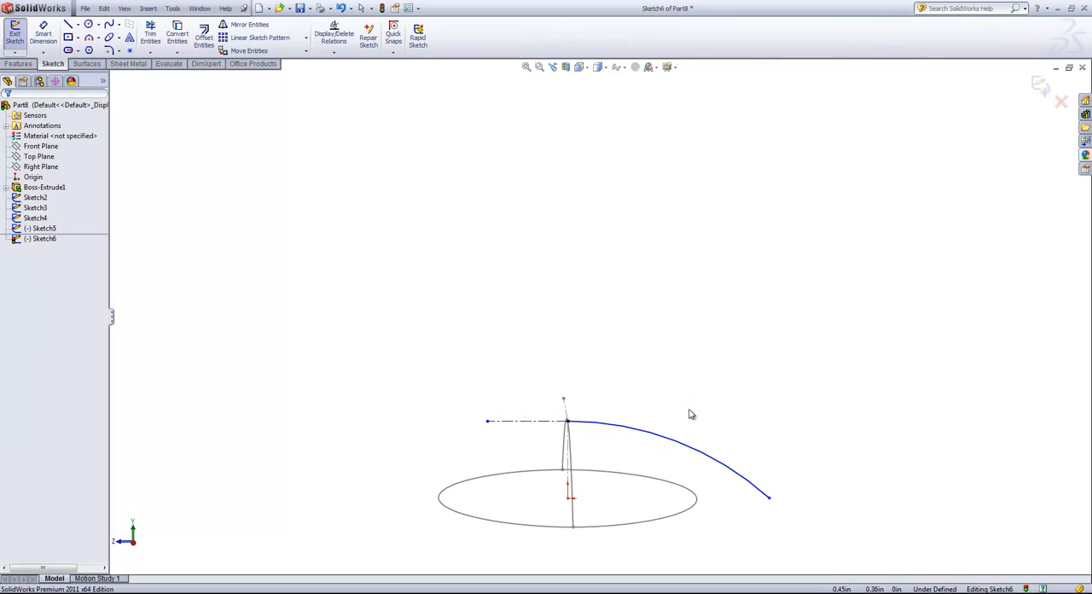
{"action": "left_click", "coordinate": [769, 498]}
{"action": "left_click", "coordinate": [697, 504], "text": "ctrl"}
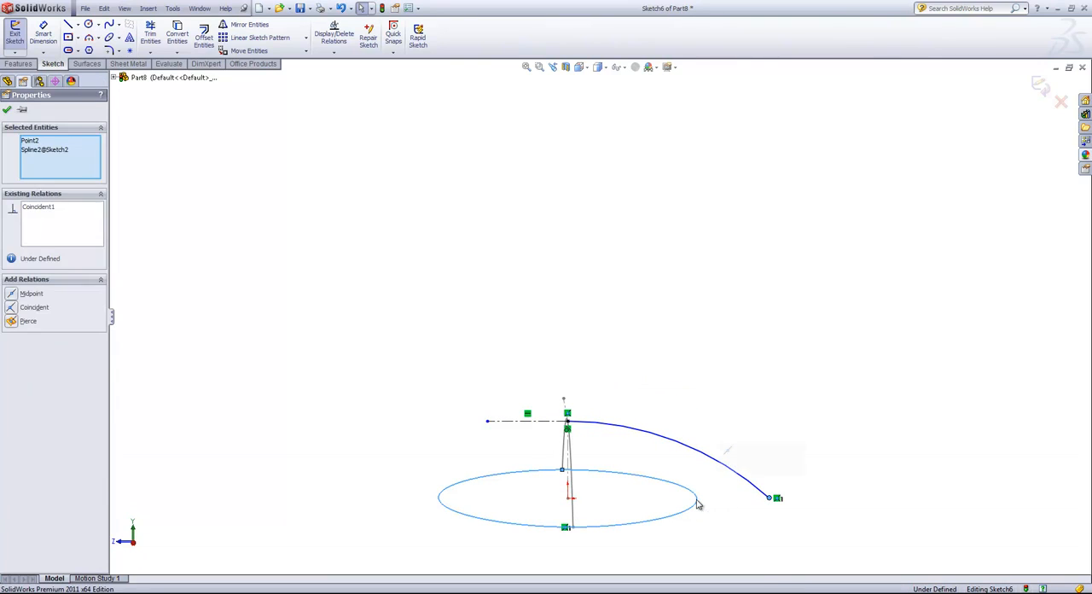
{"action": "left_click", "coordinate": [731, 453]}
{"action": "left_click", "coordinate": [751, 461]}
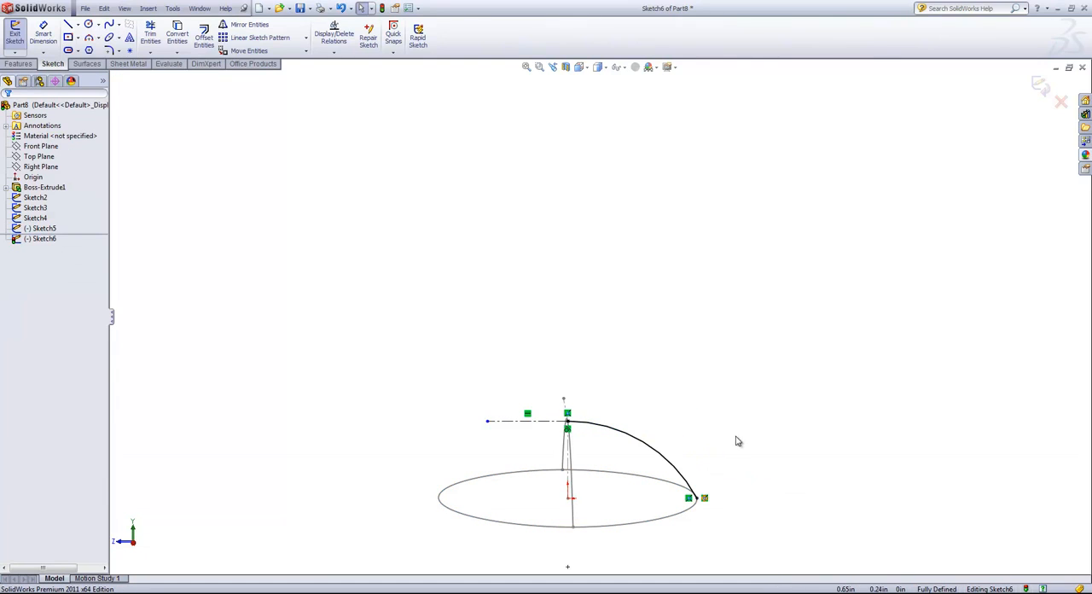
{"action": "middle_click_drag", "start_coordinate": [736, 440], "coordinate": [742, 400]}
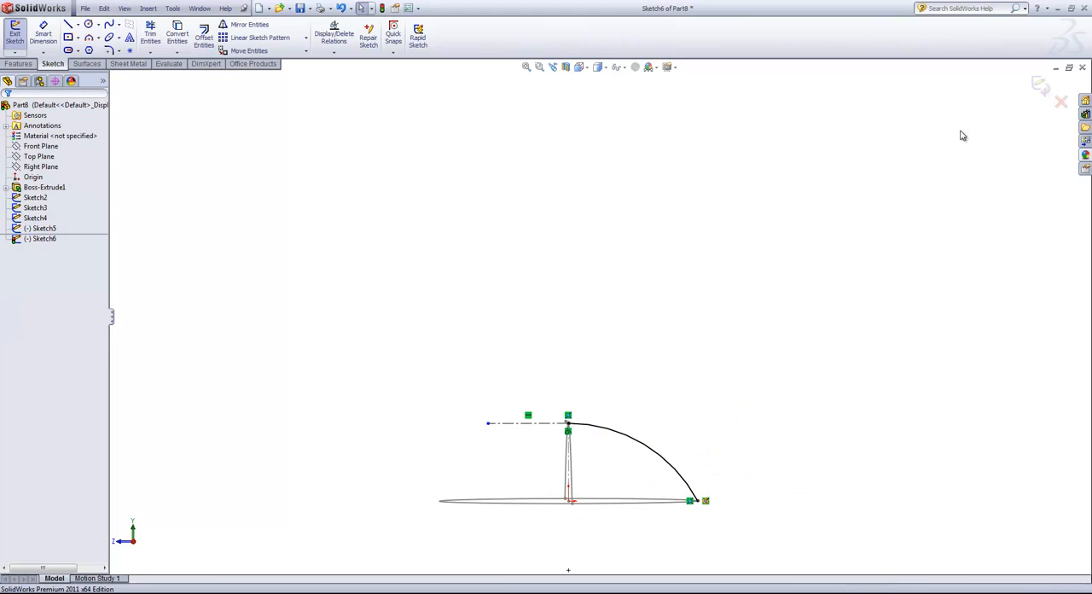
{"action": "left_click", "coordinate": [1039, 88]}
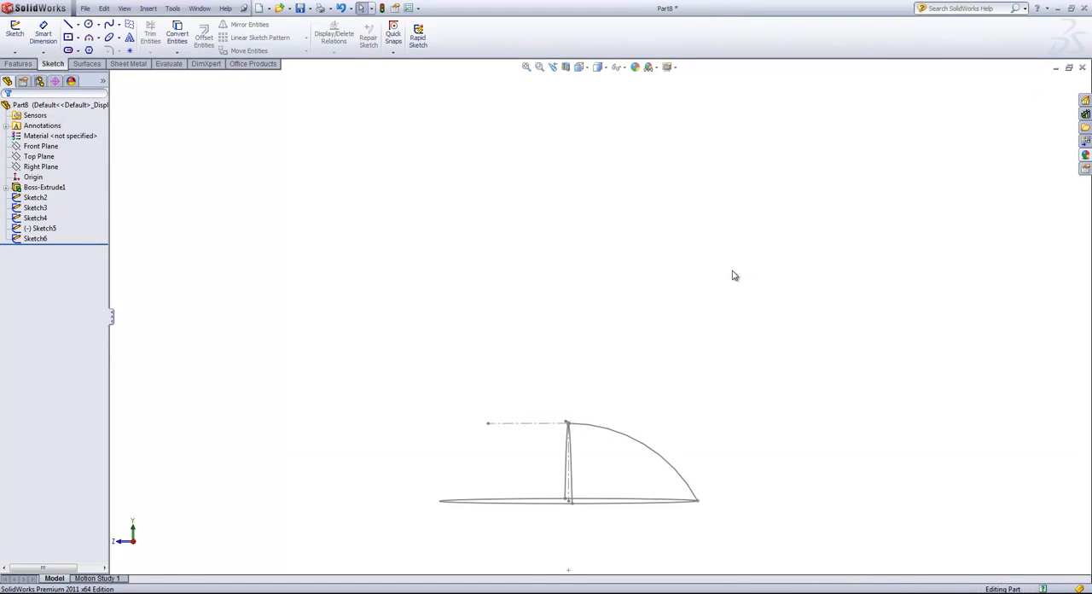
- Start a second sketch on the Right Plane and convert the existing Right Plane arc into it
{"action": "left_click", "coordinate": [40, 167]}
{"action": "left_click", "coordinate": [15, 29]}
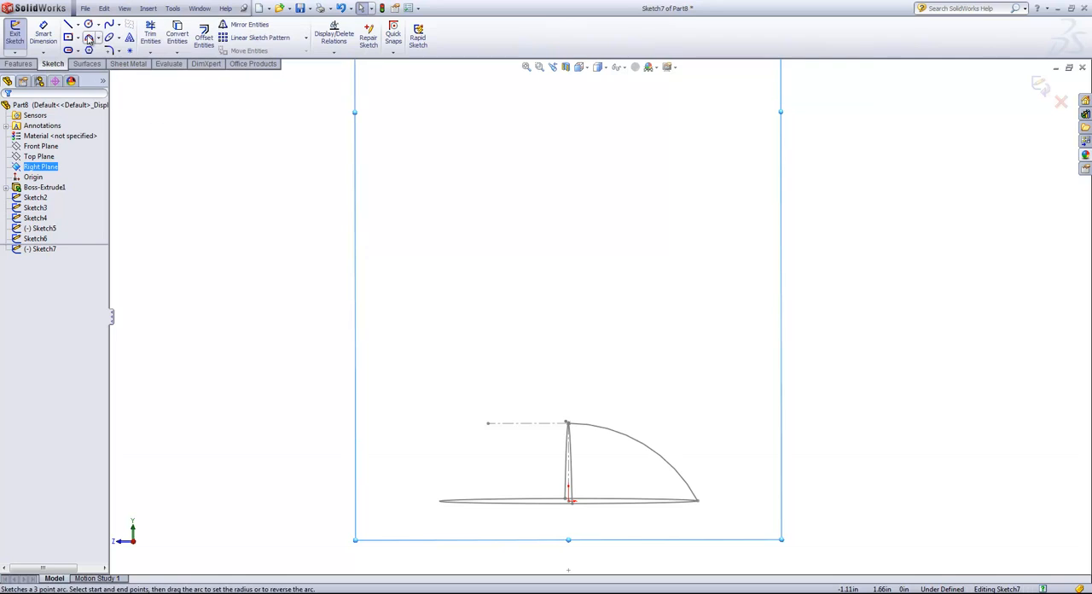
{"action": "left_click", "coordinate": [644, 450]}
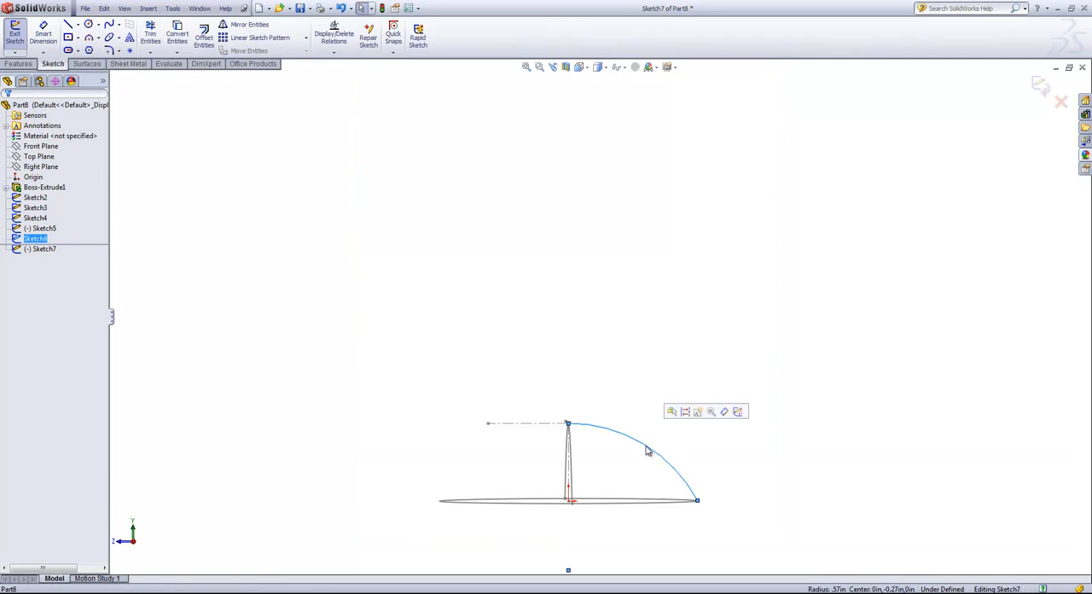
{"action": "left_click", "coordinate": [178, 34]}
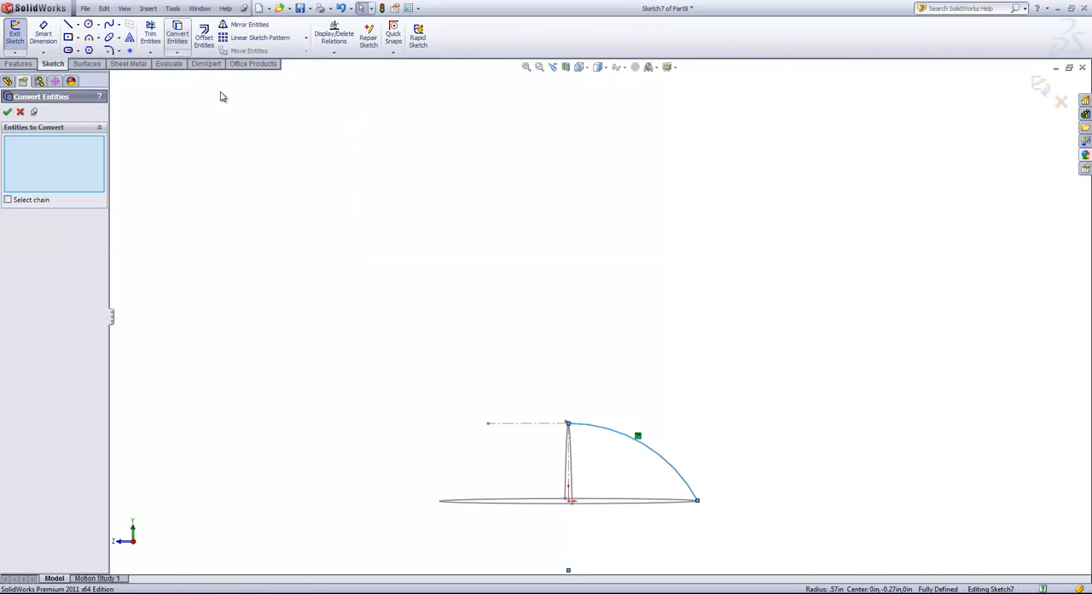
{"action": "left_click", "coordinate": [8, 111]}
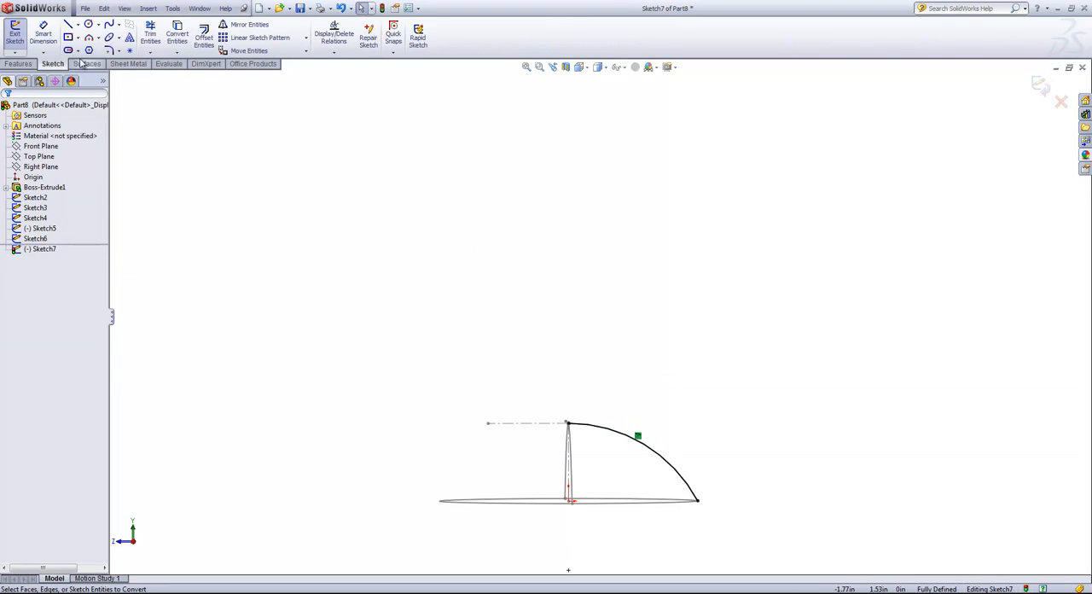
- Draw a vertical 0.3 in centerline from the upper endpoint of the converted Right Plane arc down to the origin
{"action": "left_click", "coordinate": [78, 25]}
{"action": "left_click", "coordinate": [92, 50]}
{"action": "left_click", "coordinate": [567, 424]}
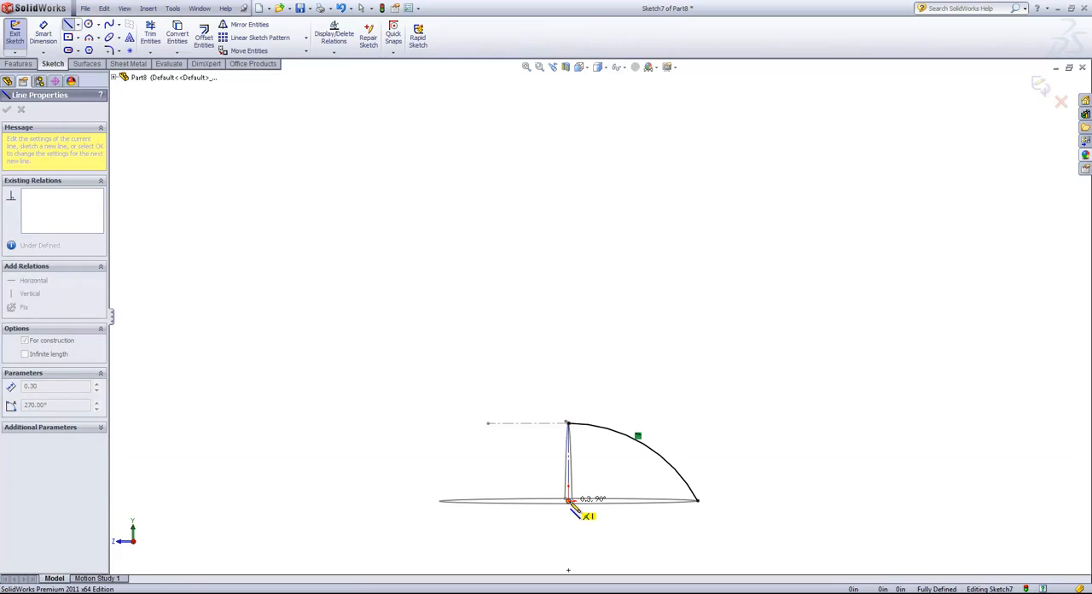
{"action": "left_click", "coordinate": [568, 500]}
{"action": "right_click", "coordinate": [611, 482]}
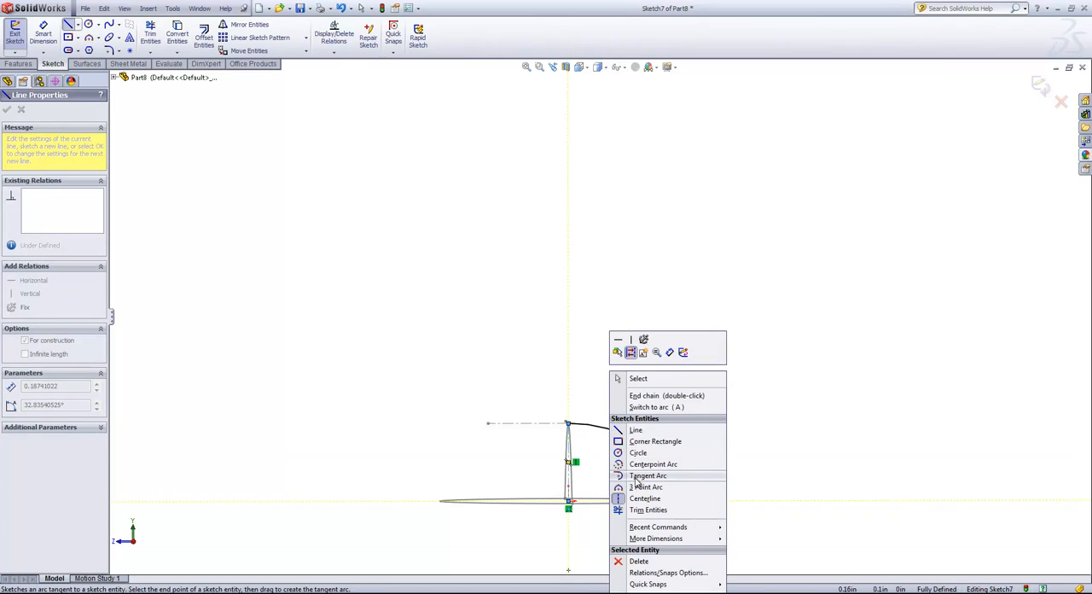
{"action": "left_click", "coordinate": [638, 378]}
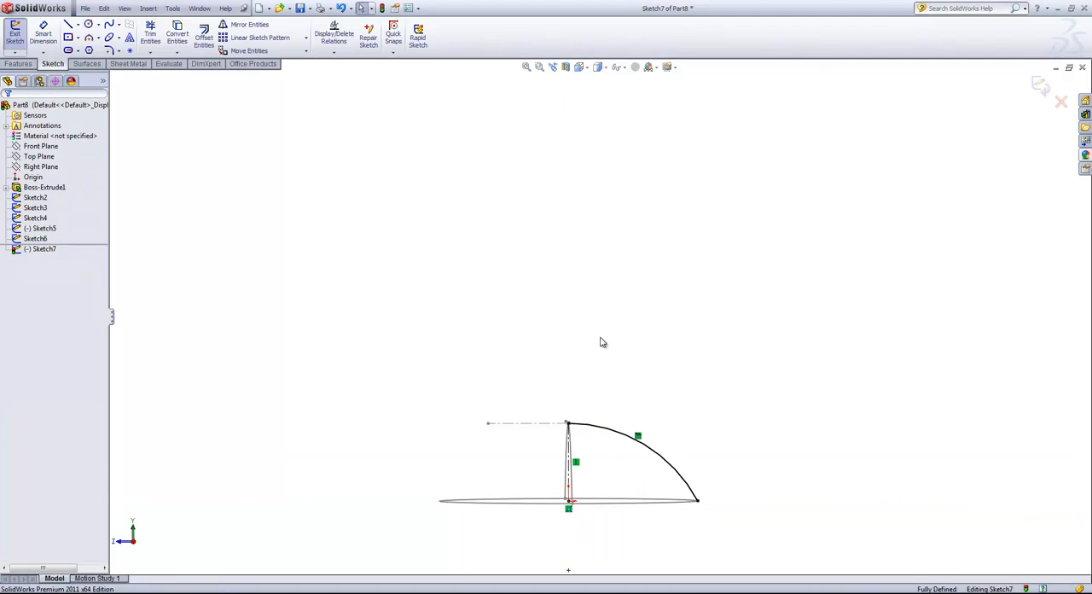
- Mirror the converted arc about the vertical centerline with Copy turned on
{"action": "left_click", "coordinate": [238, 24]}
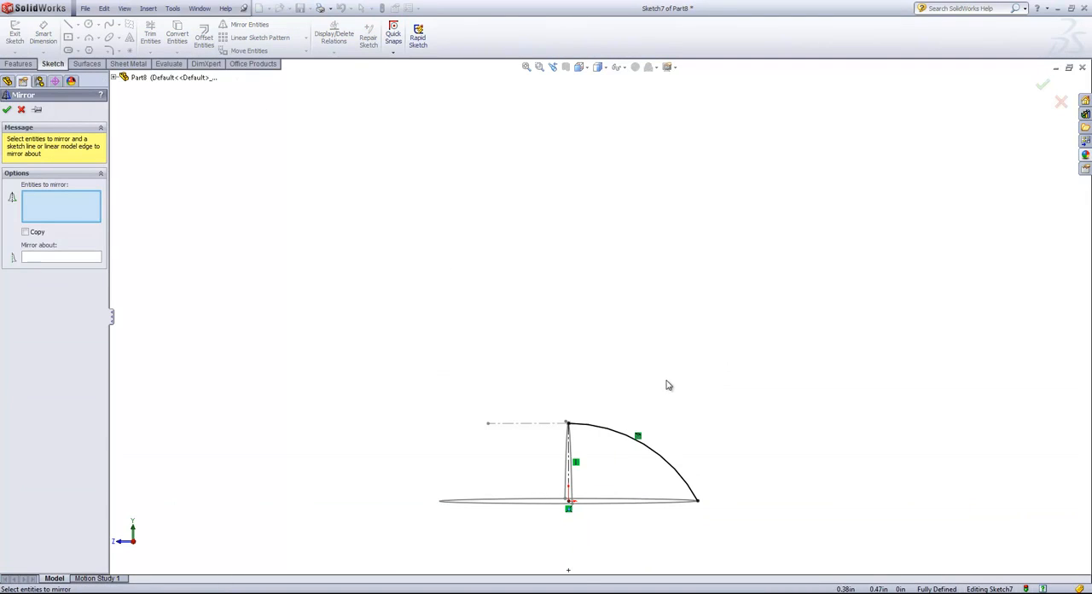
{"action": "left_click", "coordinate": [625, 436]}
{"action": "left_click", "coordinate": [32, 258]}
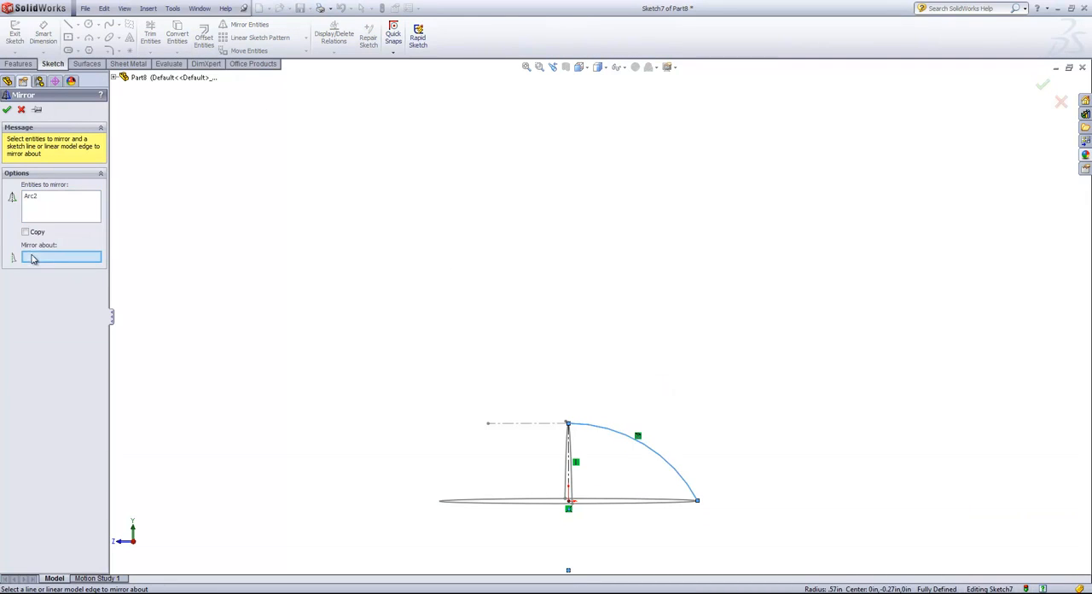
{"action": "left_click", "coordinate": [571, 474]}
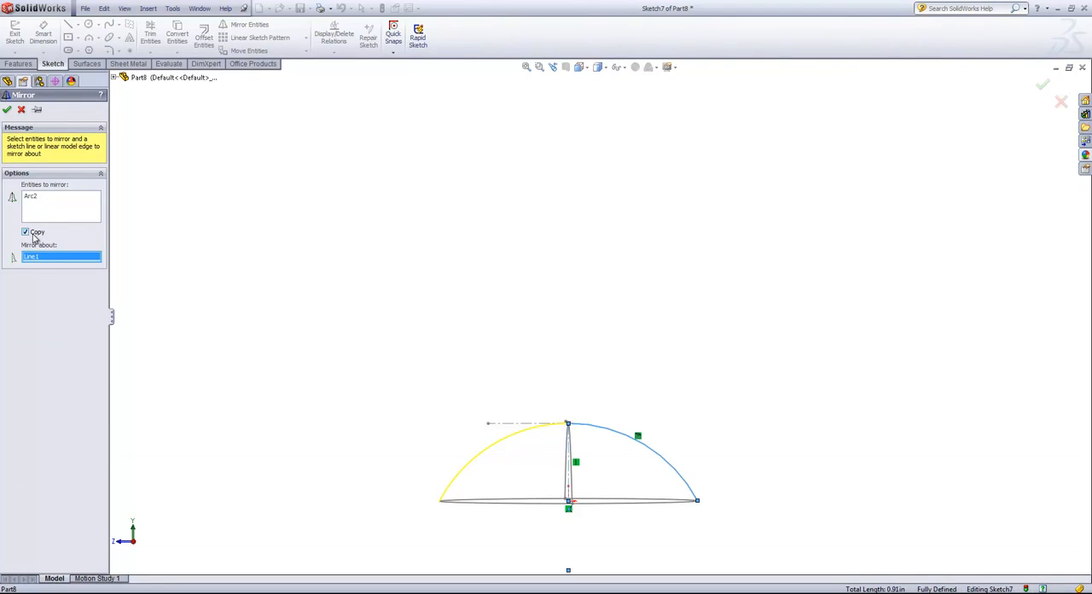
{"action": "left_click", "coordinate": [7, 109]}
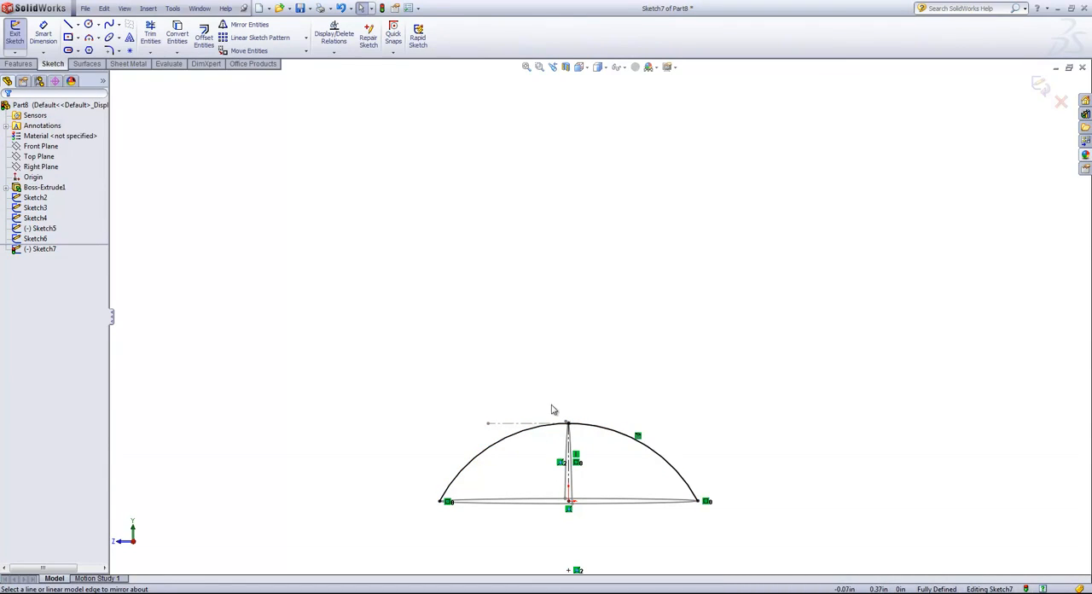
- Split the mirrored arc curve at its apex with Split Entities
{"action": "left_click", "coordinate": [172, 8]}
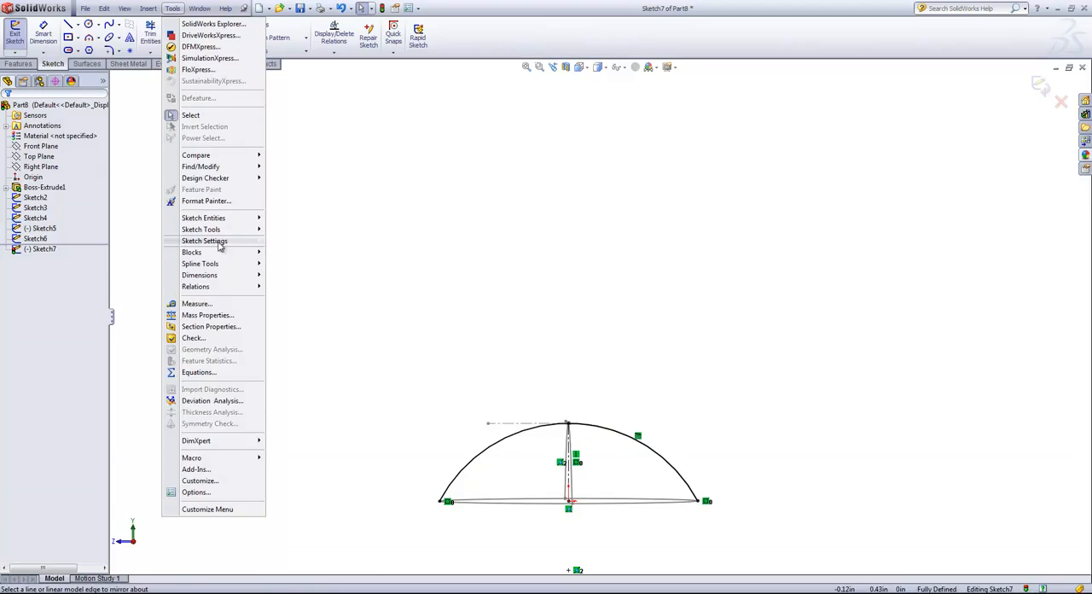
{"action": "mouse_move", "coordinate": [205, 229]}
{"action": "left_click", "coordinate": [297, 285]}
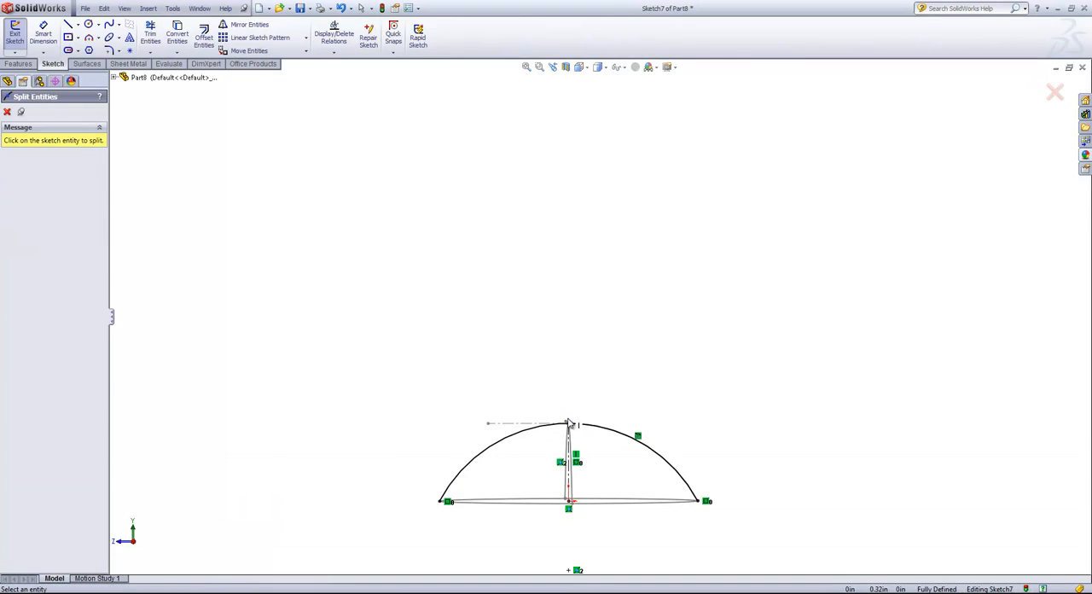
{"action": "left_click", "coordinate": [567, 423]}
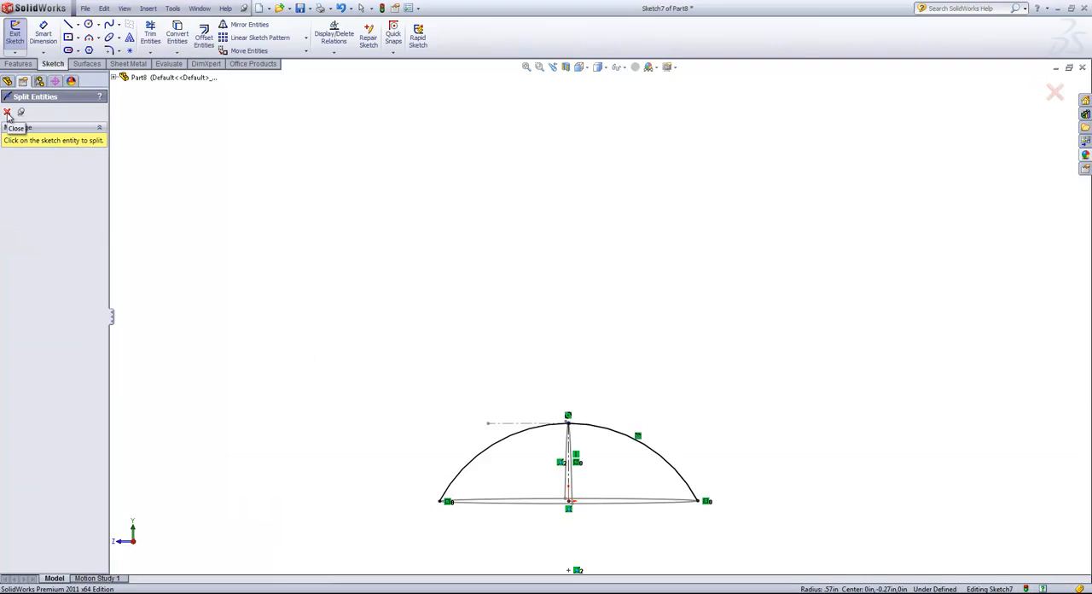
{"action": "left_click", "coordinate": [1047, 104]}
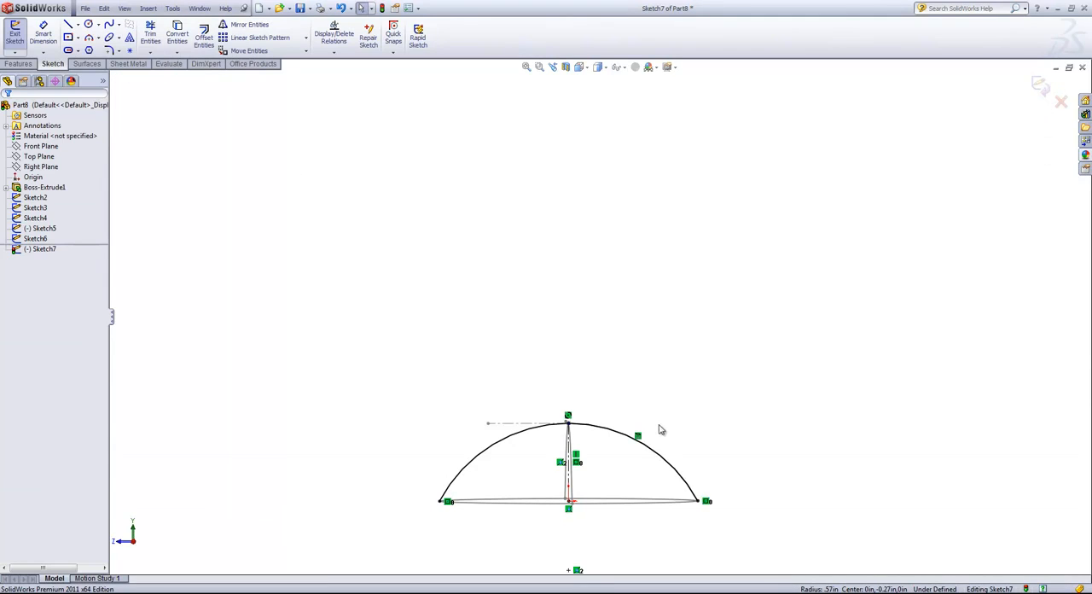
- Change the original converted half of the arc into construction geometry, leaving the mirrored half as normal geometry
{"action": "left_click", "coordinate": [611, 429]}
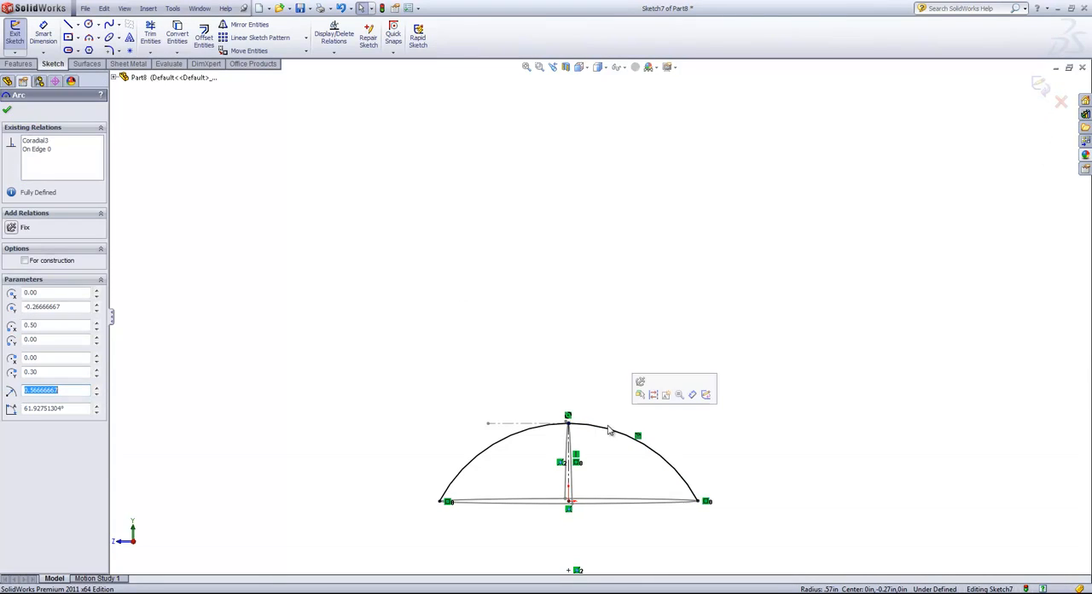
{"action": "left_click", "coordinate": [655, 398]}
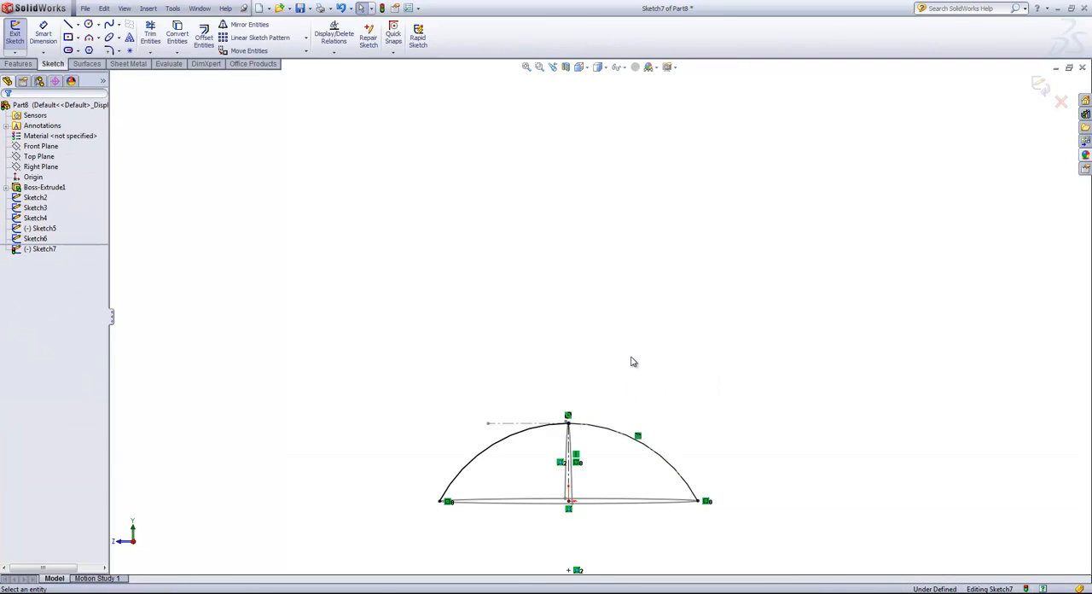
{"action": "middle_click_drag", "start_coordinate": [632, 361], "coordinate": [629, 378]}
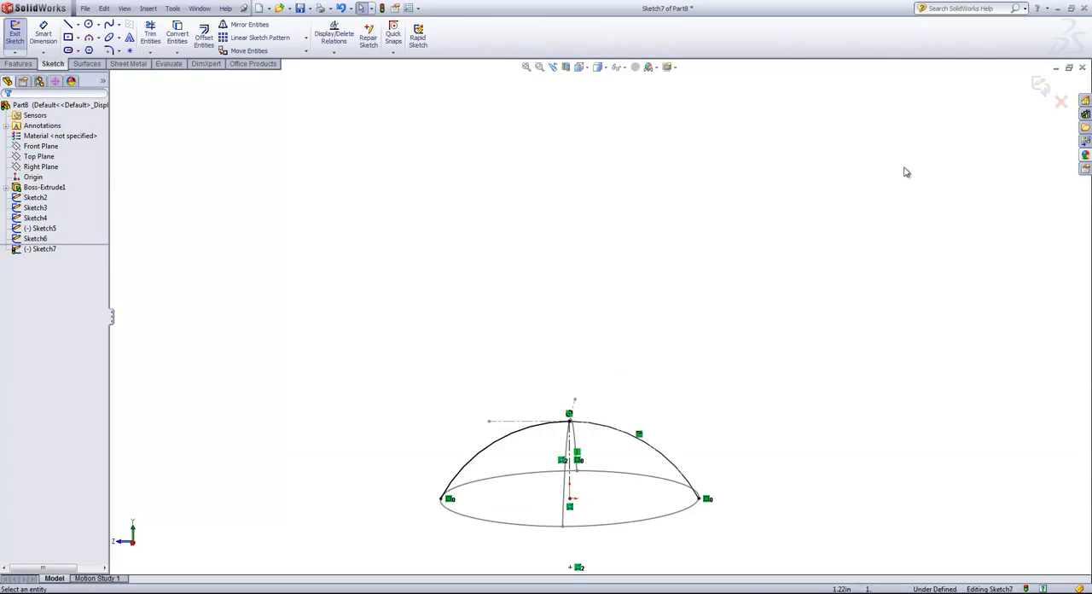
- Finish and exit the Right Plane sketch containing the mirrored arc
{"action": "left_click", "coordinate": [1040, 85]}
{"action": "left_click", "coordinate": [657, 372]}
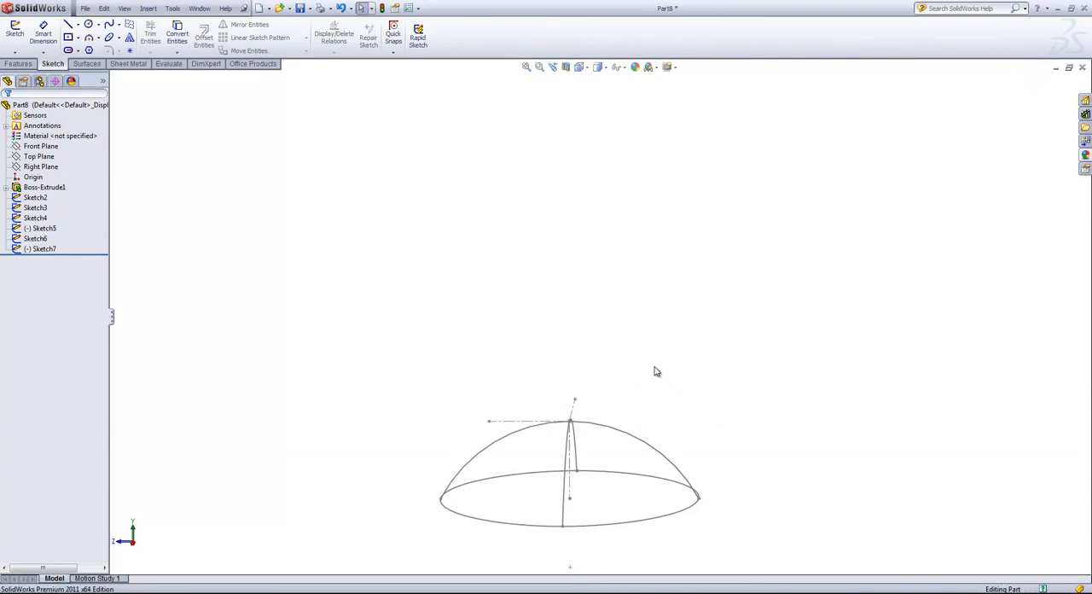
{"action": "middle_click_drag", "start_coordinate": [657, 371], "coordinate": [656, 359]}
{"action": "middle_click_drag", "start_coordinate": [656, 357], "coordinate": [653, 369]}
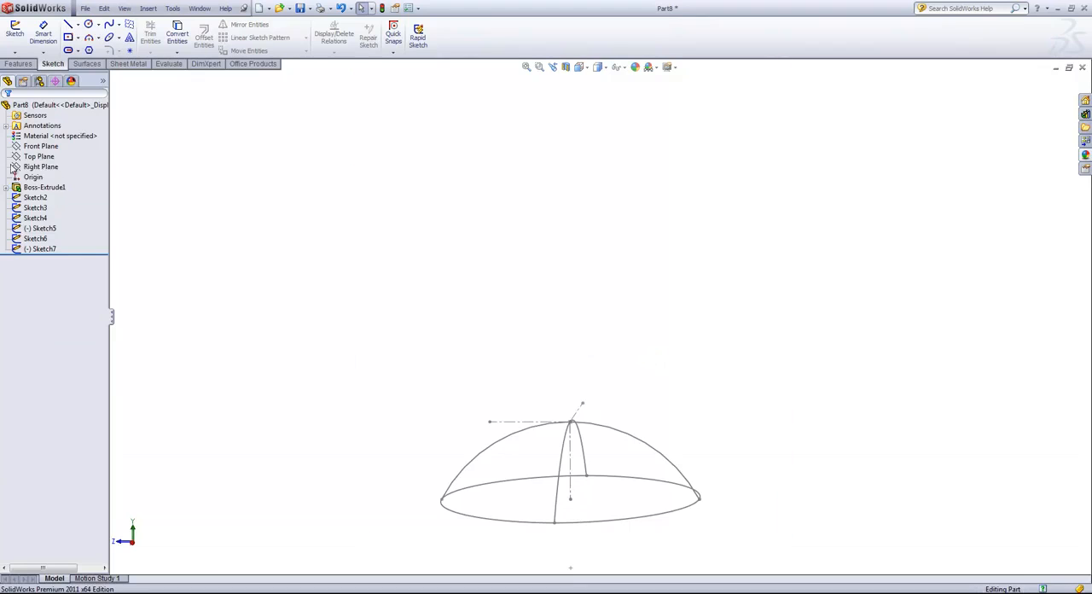
- Show the hidden elliptical extruded body again
{"action": "right_click", "coordinate": [34, 187]}
{"action": "left_click", "coordinate": [38, 172]}
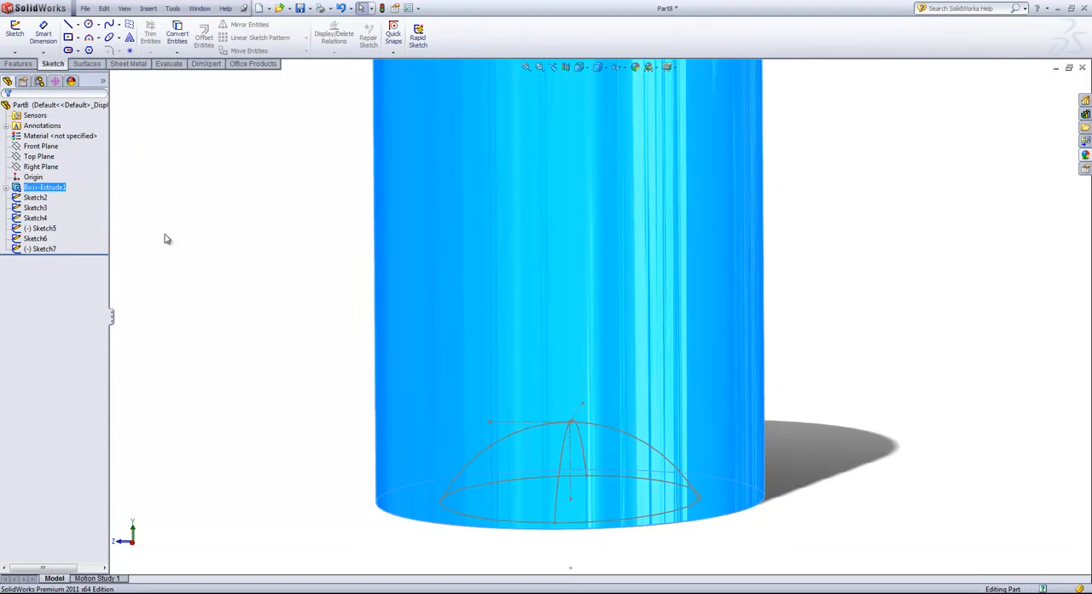
{"action": "left_click", "coordinate": [283, 359]}
{"action": "mouse_move", "coordinate": [284, 358]}
{"action": "middle_mouse_down"}
{"action": "mouse_move", "coordinate": [286, 342]}
{"action": "mouse_move", "coordinate": [297, 362]}
{"action": "middle_mouse_up"}
{"action": "scroll", "coordinate": [288, 346], "scroll_direction": "up", "scroll_amount": 2}
- Start a Lofted Cut with the offset ellipse on the base and the apex point of the arcs as profiles
{"action": "left_click", "coordinate": [18, 64]}
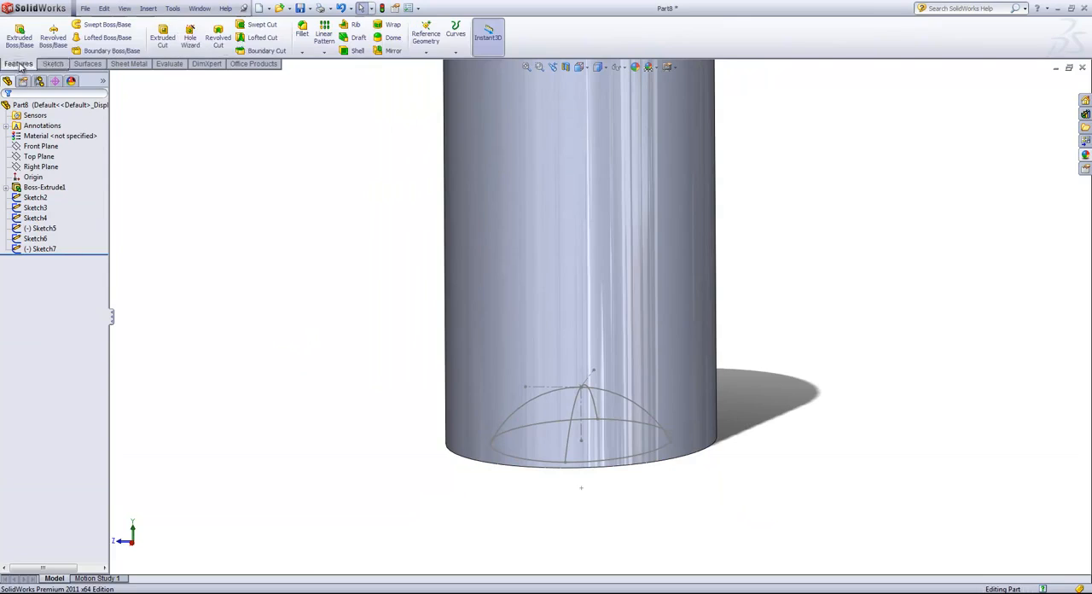
{"action": "left_click", "coordinate": [255, 39]}
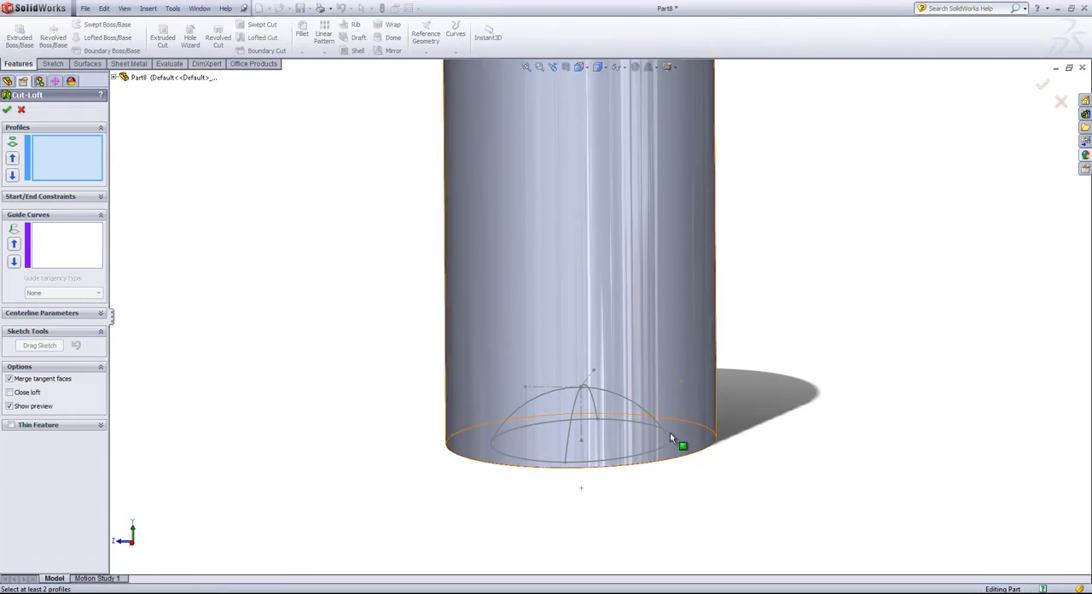
{"action": "left_click", "coordinate": [609, 462]}
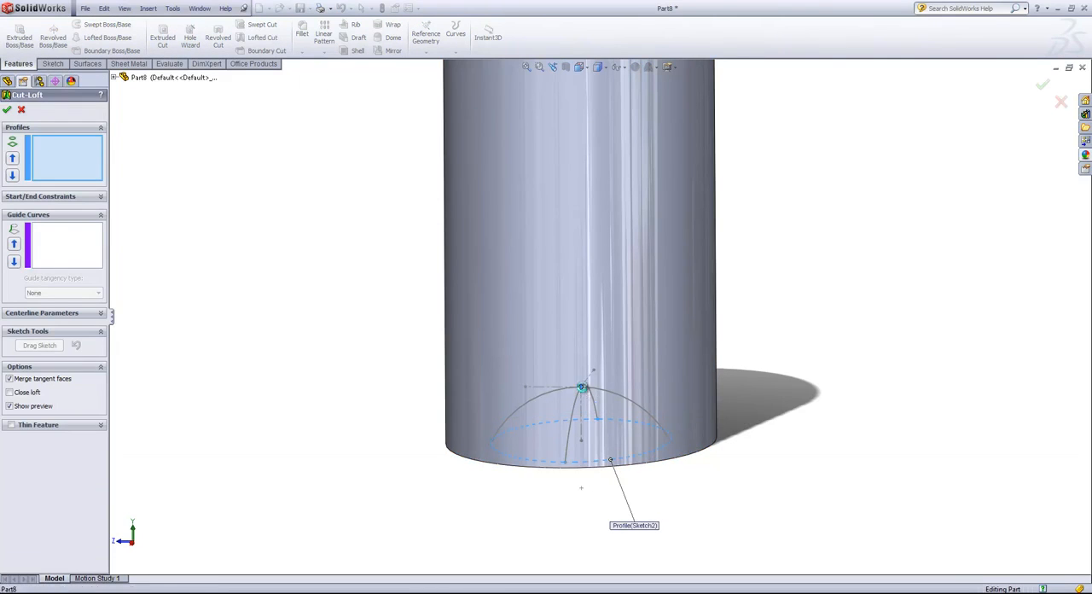
{"action": "left_click", "coordinate": [583, 387]}
- Add the four arc sketches Sketch6, Sketch7, Sketch4 and Sketch5 as guide curves and complete the lofted cut
{"action": "left_click", "coordinate": [96, 238]}
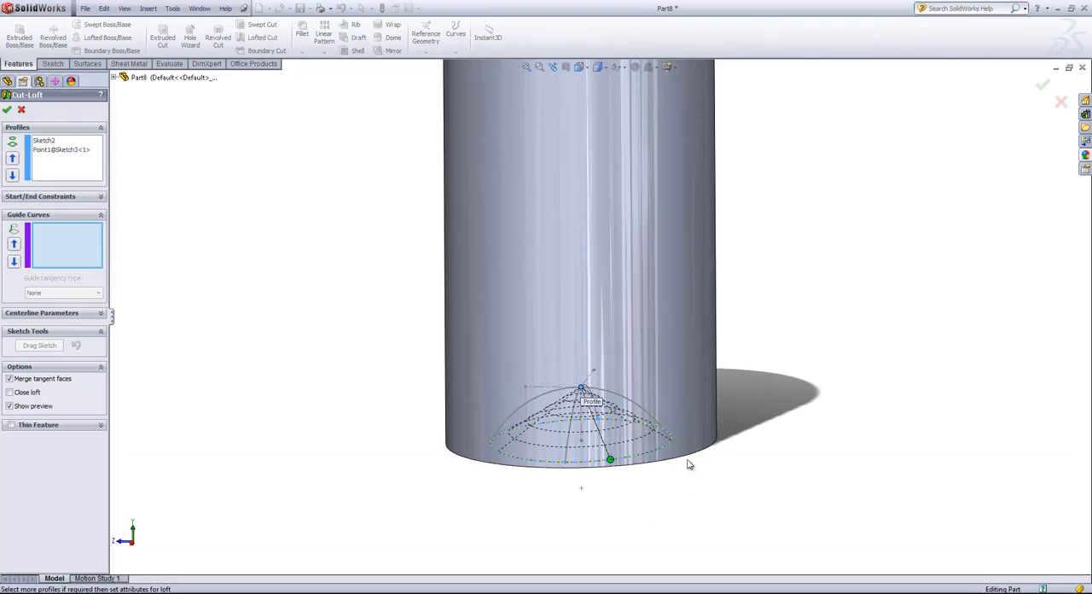
{"action": "left_click", "coordinate": [635, 403]}
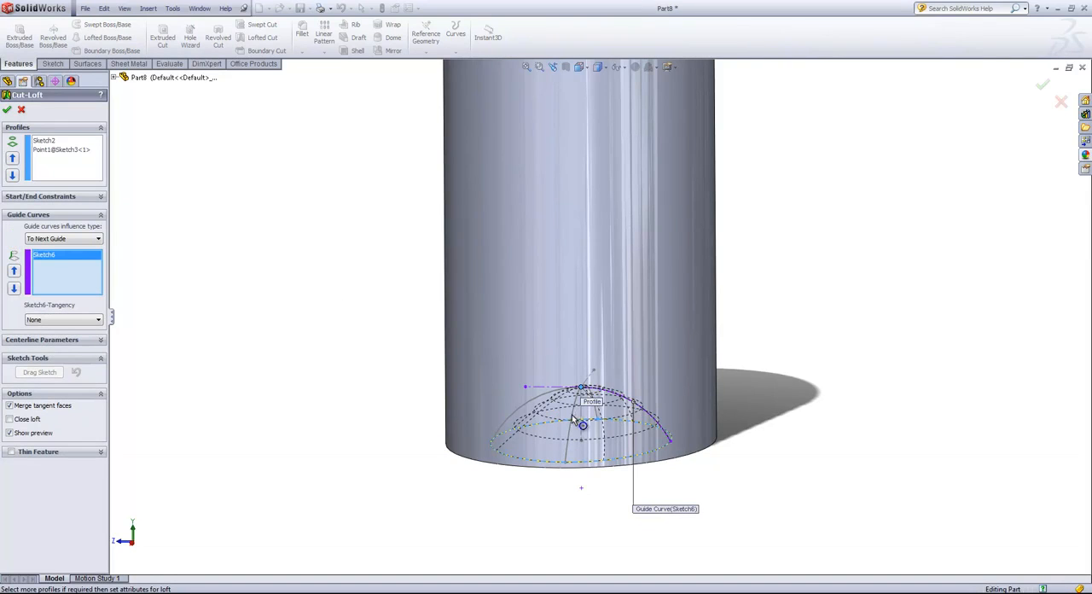
{"action": "scroll", "coordinate": [563, 409], "scroll_direction": "down", "scroll_amount": 2}
{"action": "left_click", "coordinate": [536, 375]}
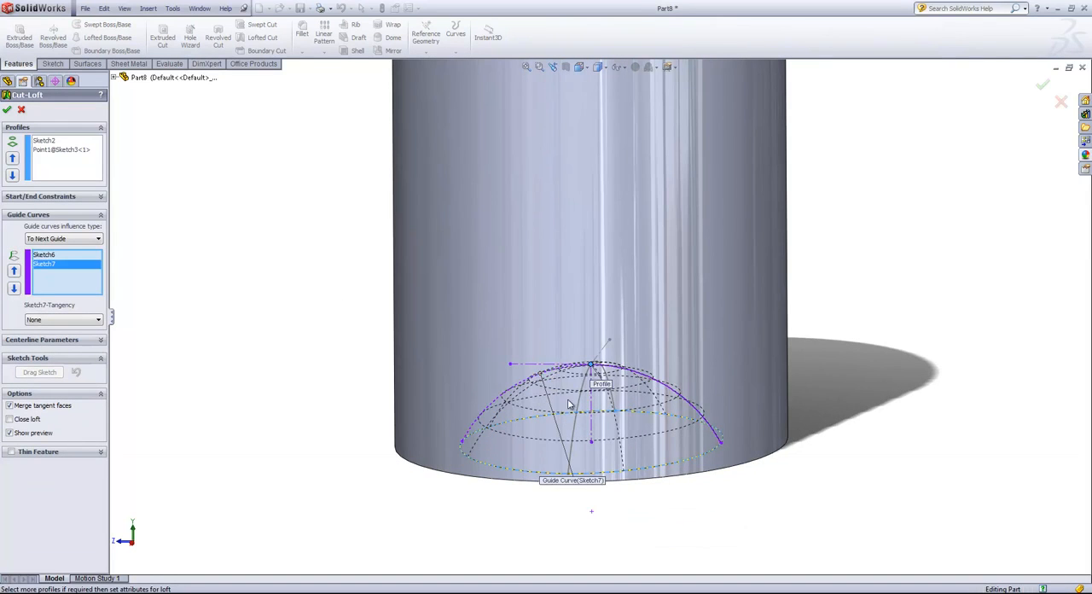
{"action": "mouse_move", "coordinate": [619, 458]}
{"action": "middle_mouse_down"}
{"action": "mouse_move", "coordinate": [597, 440]}
{"action": "mouse_move", "coordinate": [555, 449]}
{"action": "mouse_move", "coordinate": [985, 416]}
{"action": "mouse_move", "coordinate": [882, 418]}
{"action": "middle_mouse_up"}
{"action": "left_click", "coordinate": [680, 437]}
{"action": "left_click", "coordinate": [988, 385]}
{"action": "scroll", "coordinate": [819, 426], "scroll_direction": "down", "scroll_amount": 2}
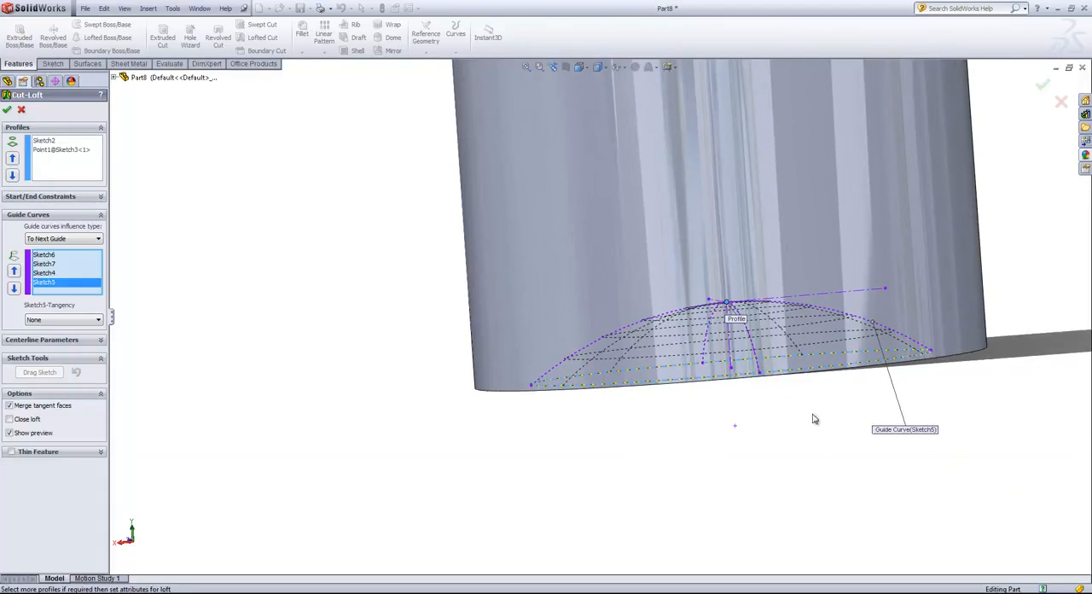
{"action": "middle_click_drag", "start_coordinate": [735, 394], "coordinate": [778, 452]}
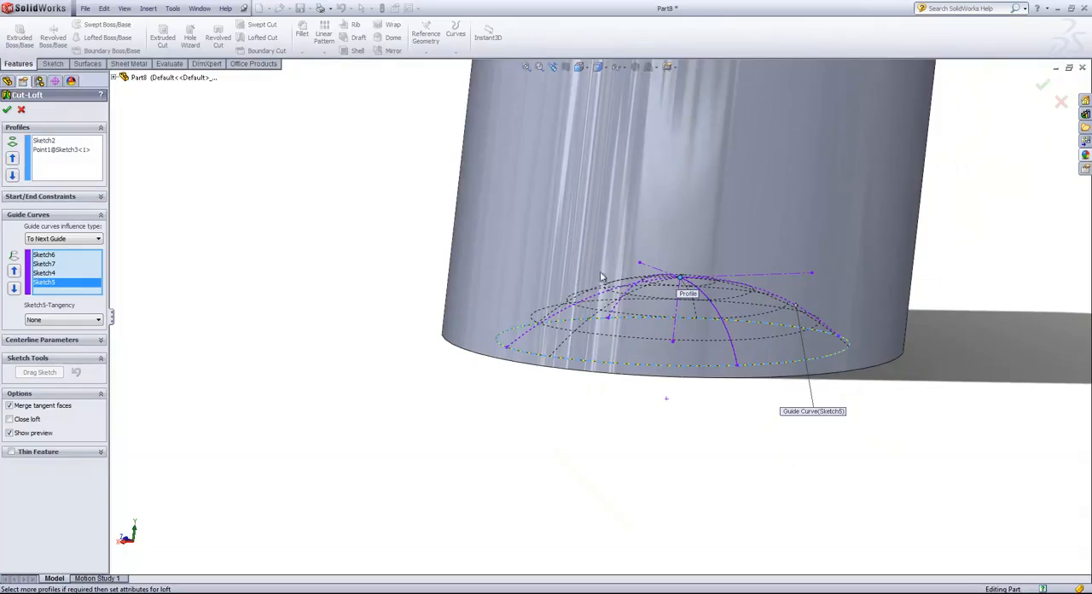
{"action": "left_click", "coordinate": [8, 110]}
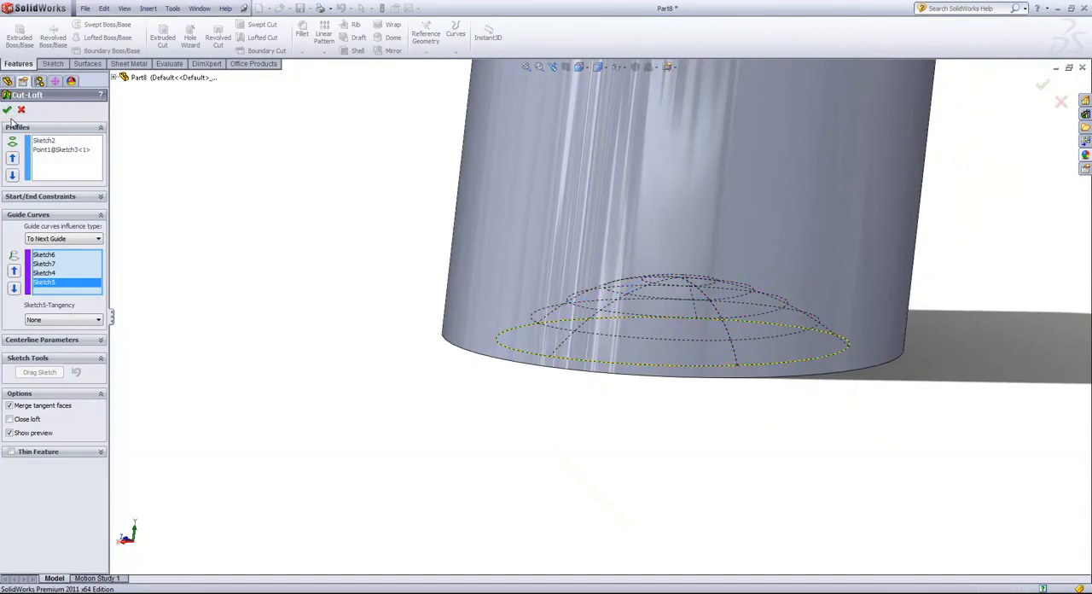
- Apply a section view through the Front Plane and examine the domed recess in the base
{"action": "middle_click_drag", "start_coordinate": [210, 180], "coordinate": [573, 401]}
{"action": "scroll", "coordinate": [731, 251], "scroll_direction": "up", "scroll_amount": 3}
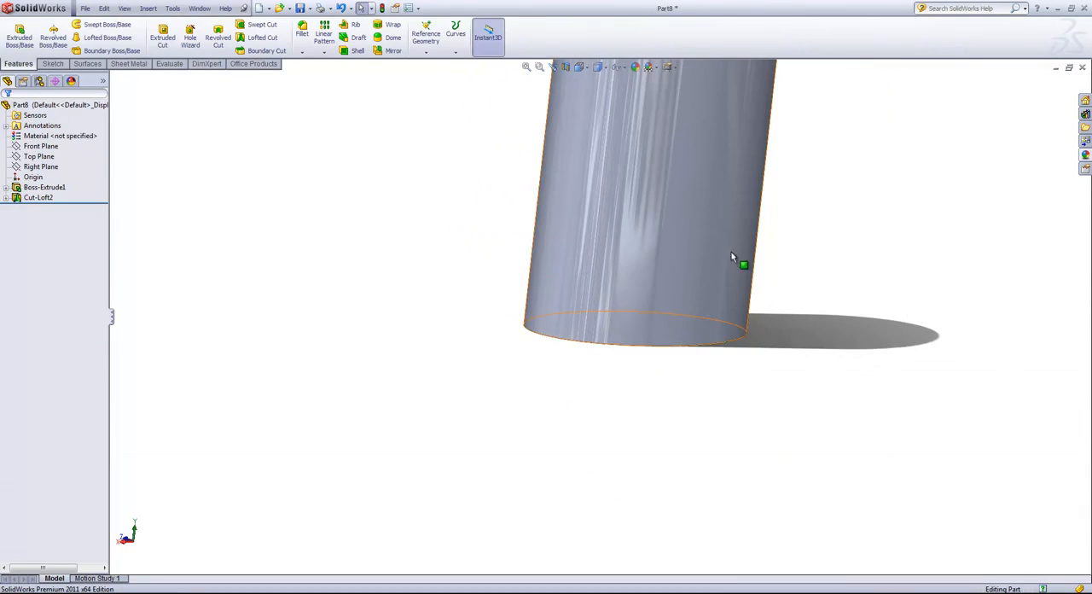
{"action": "scroll", "coordinate": [817, 137], "scroll_direction": "down", "scroll_amount": 1}
{"action": "middle_click_drag", "start_coordinate": [730, 282], "coordinate": [704, 259]}
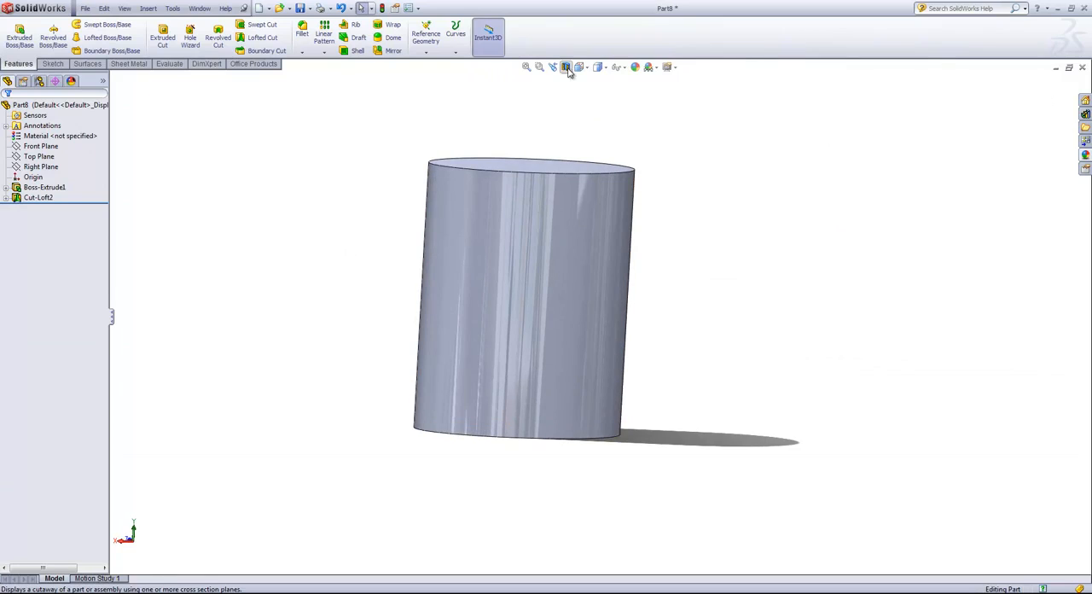
{"action": "left_click", "coordinate": [567, 68]}
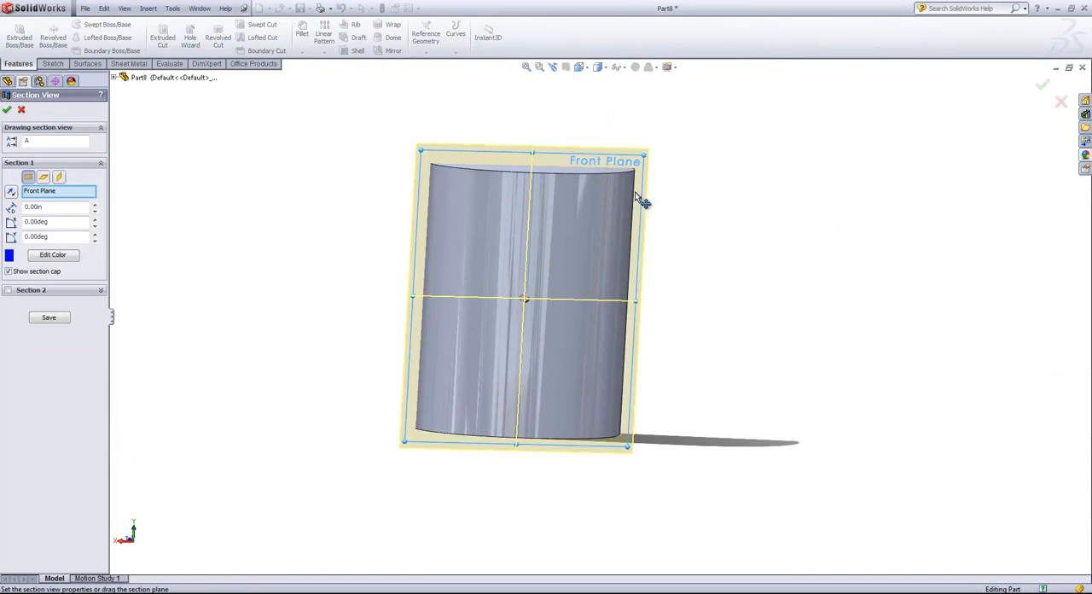
{"action": "middle_click_drag", "start_coordinate": [721, 296], "coordinate": [810, 304]}
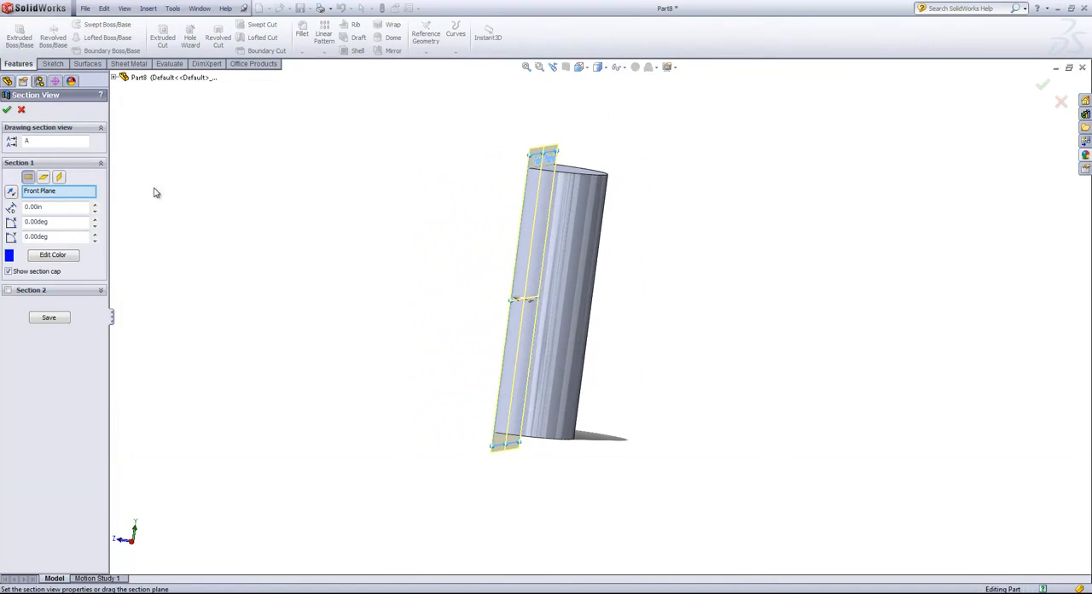
{"action": "middle_click_drag", "start_coordinate": [153, 192], "coordinate": [333, 219]}
{"action": "left_click", "coordinate": [6, 109]}
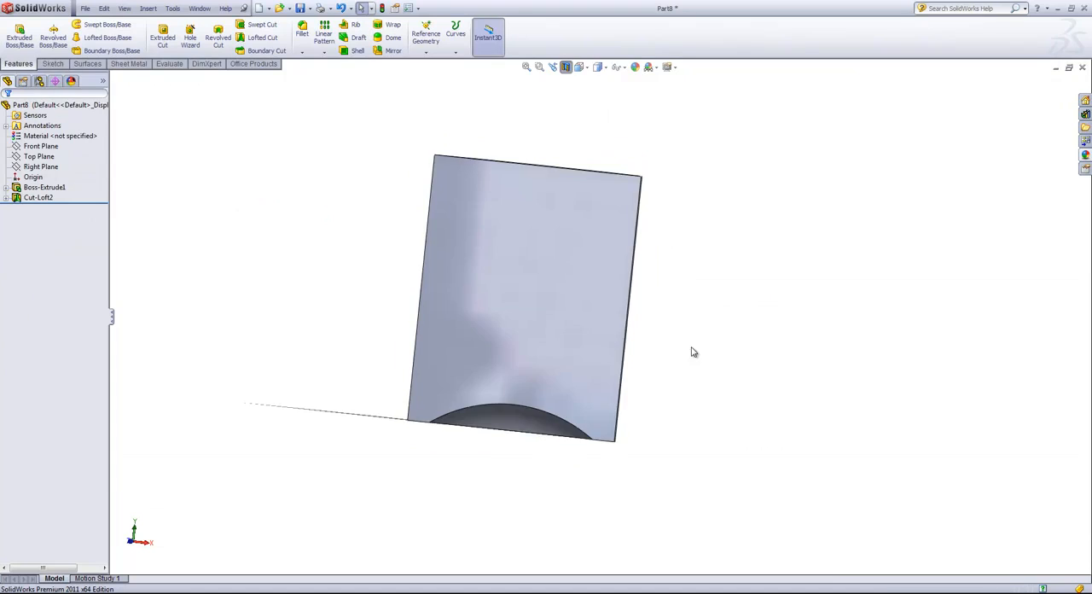
{"action": "scroll", "coordinate": [477, 415], "scroll_direction": "down", "scroll_amount": 3}
{"action": "middle_click_drag", "start_coordinate": [477, 414], "coordinate": [656, 370]}
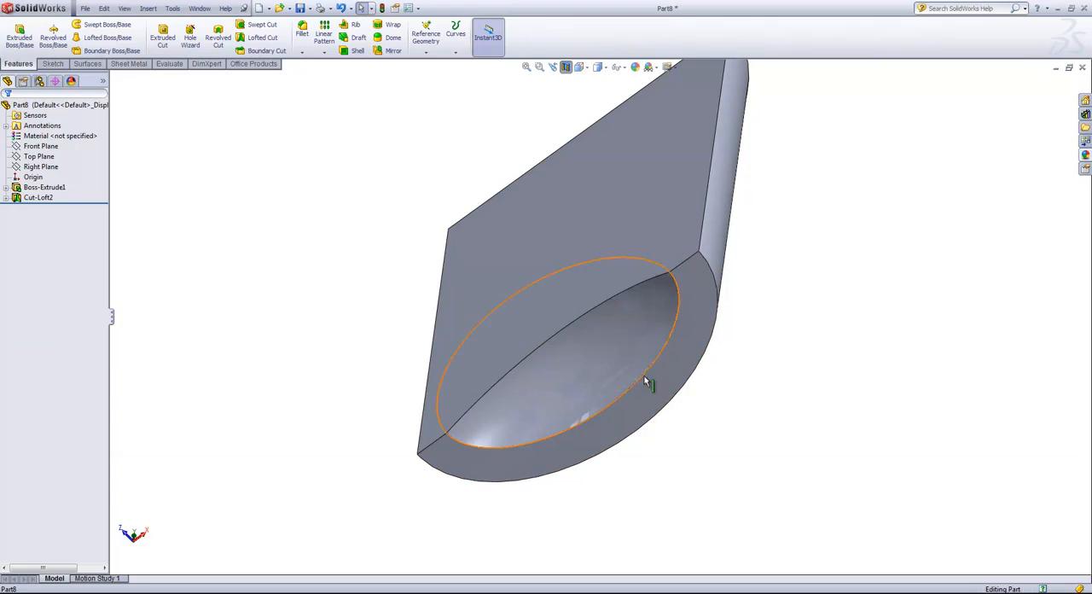